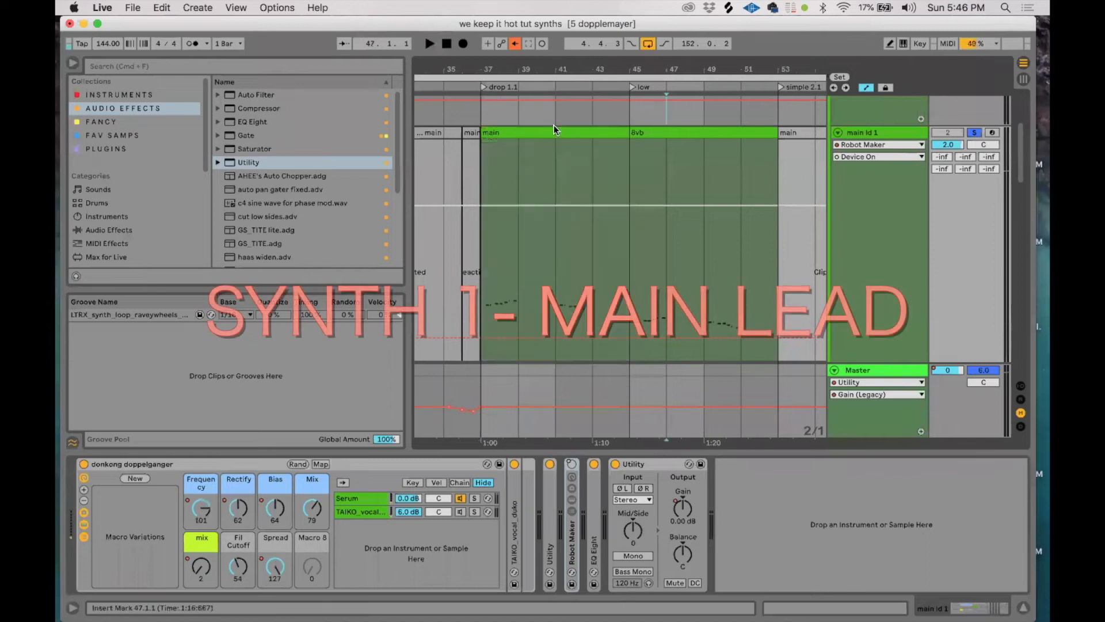
Play back the main clip at bar 37 of the main ld 1 track to hear the full lead.
left_click(532, 133)
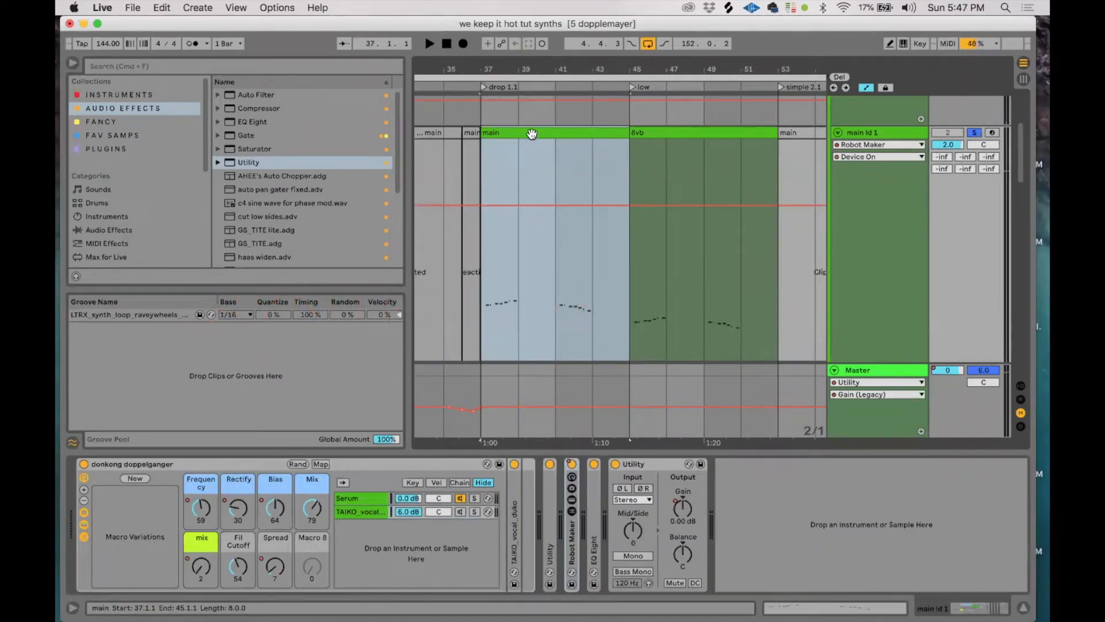
key("space")
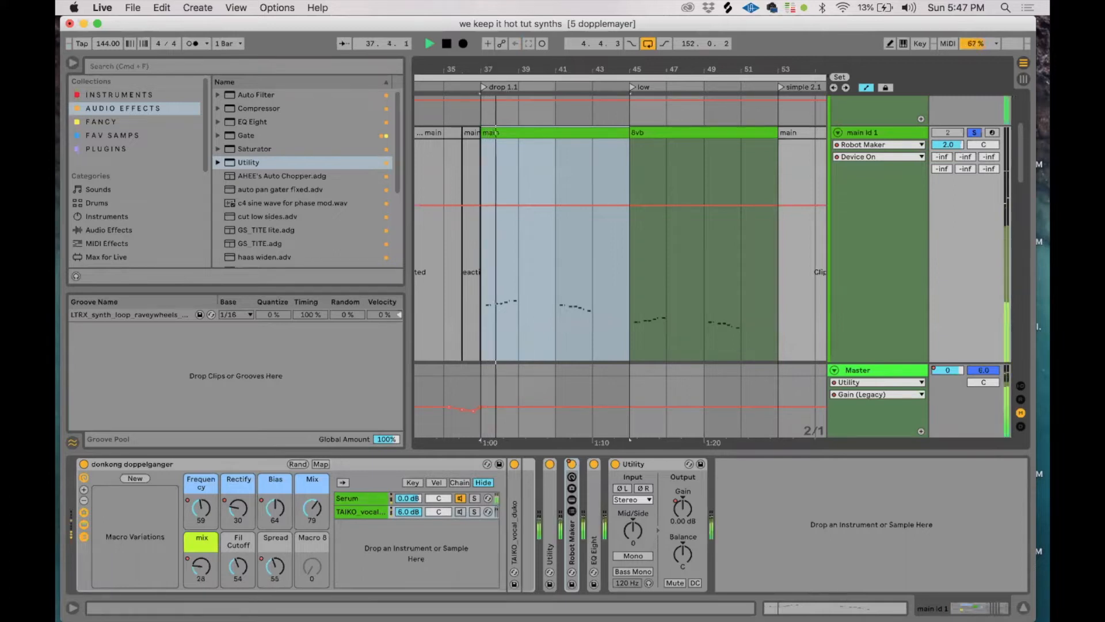
left_click_drag(489, 65, 489, 111)
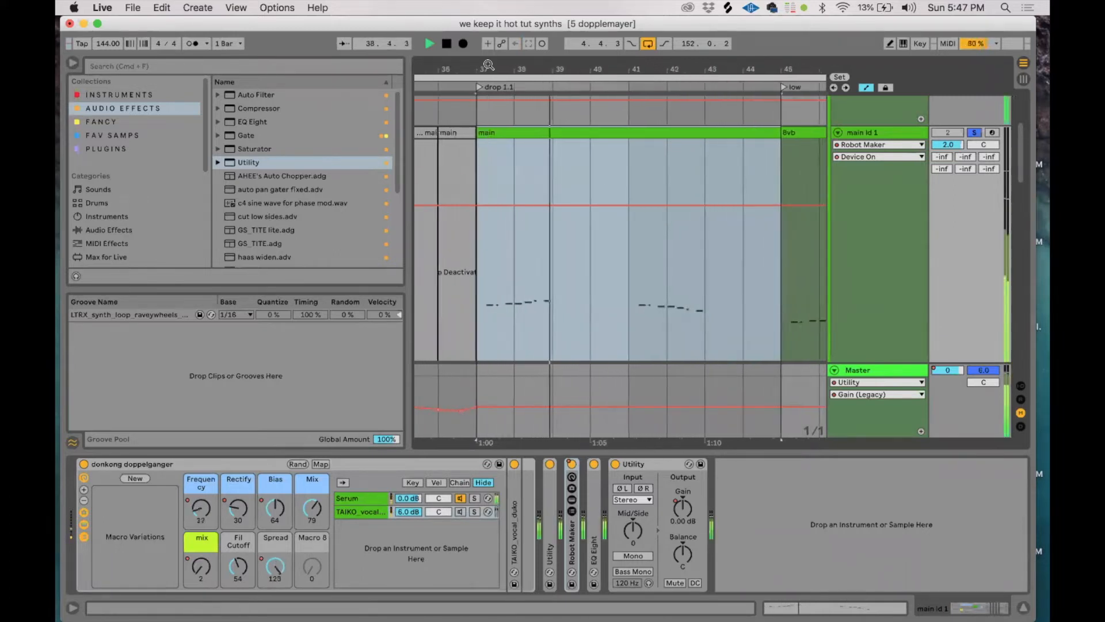
key("space")
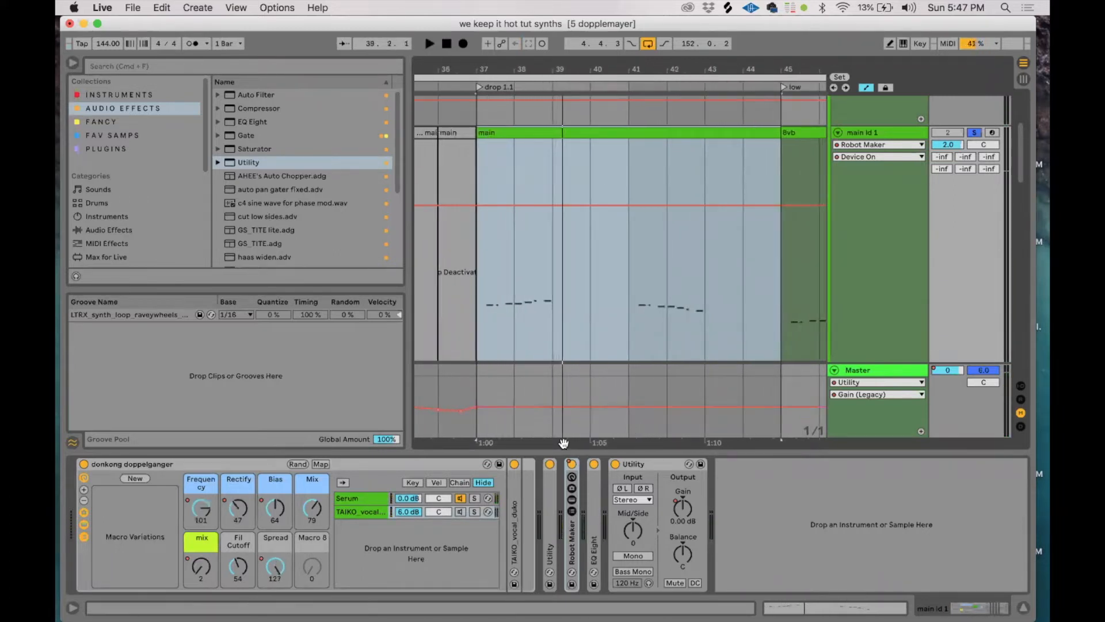
Deactivate both Utility devices, Robot Maker and EQ Eight after the donkong doppelganger rack, and play the dry lead from bar 37.
left_click(125, 464)
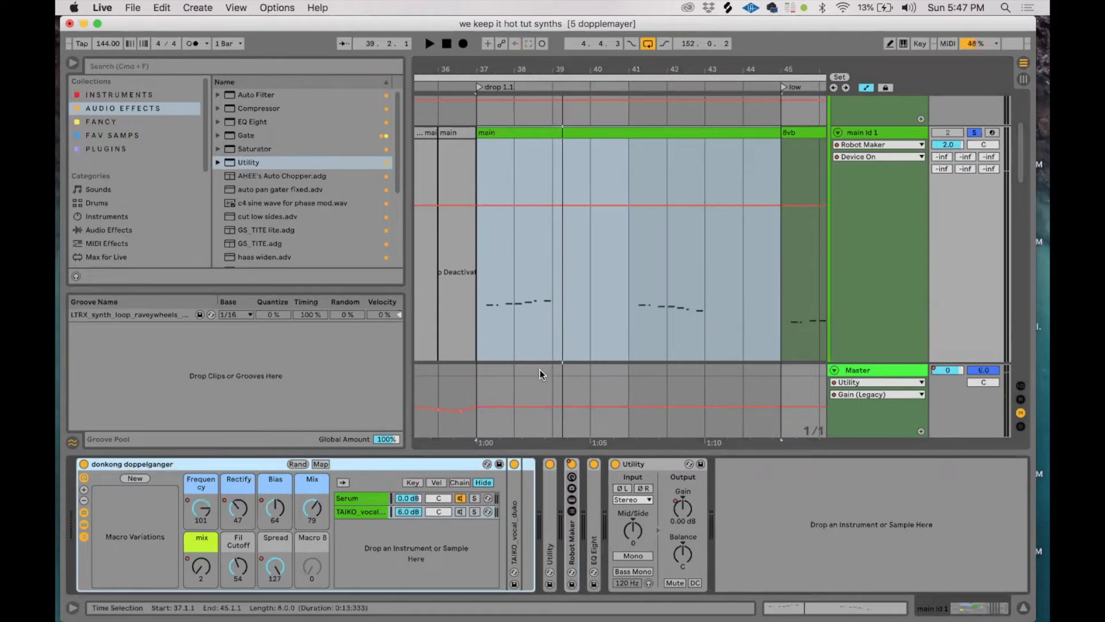
left_click(550, 465)
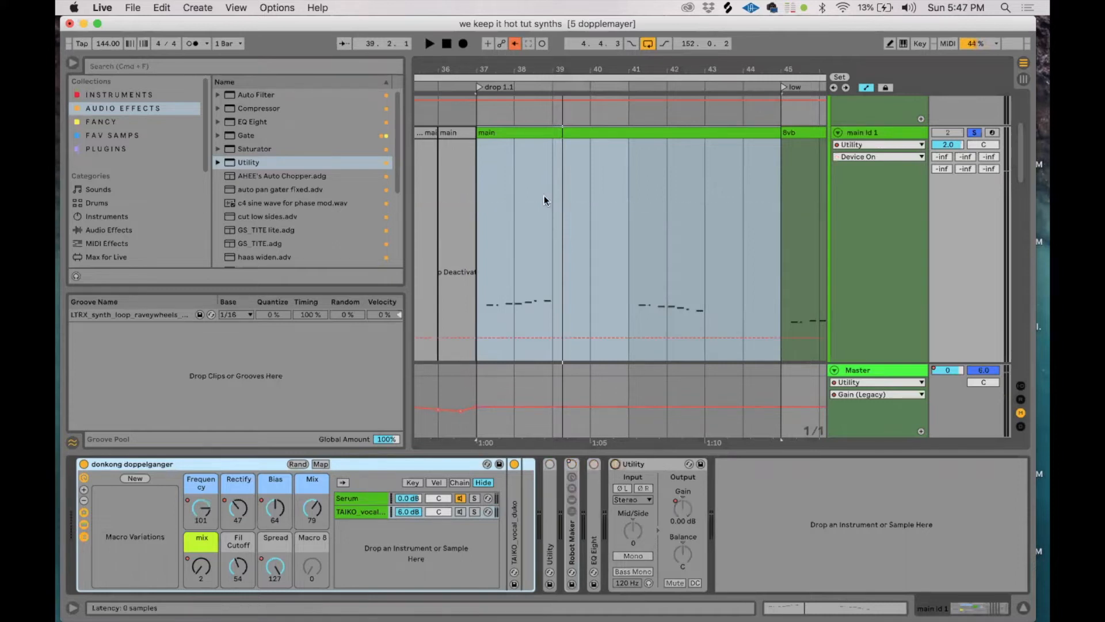
left_click(471, 173)
key("space")
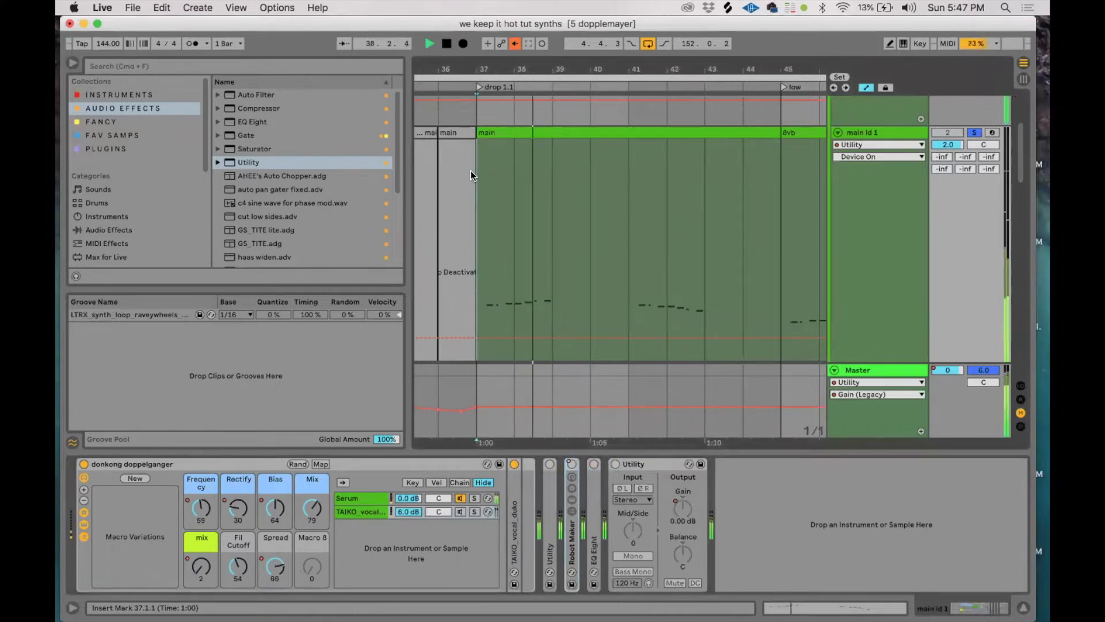
key("space")
Show the Serum chain of the donkong doppelganger rack and look through its effect devices.
left_click(371, 497)
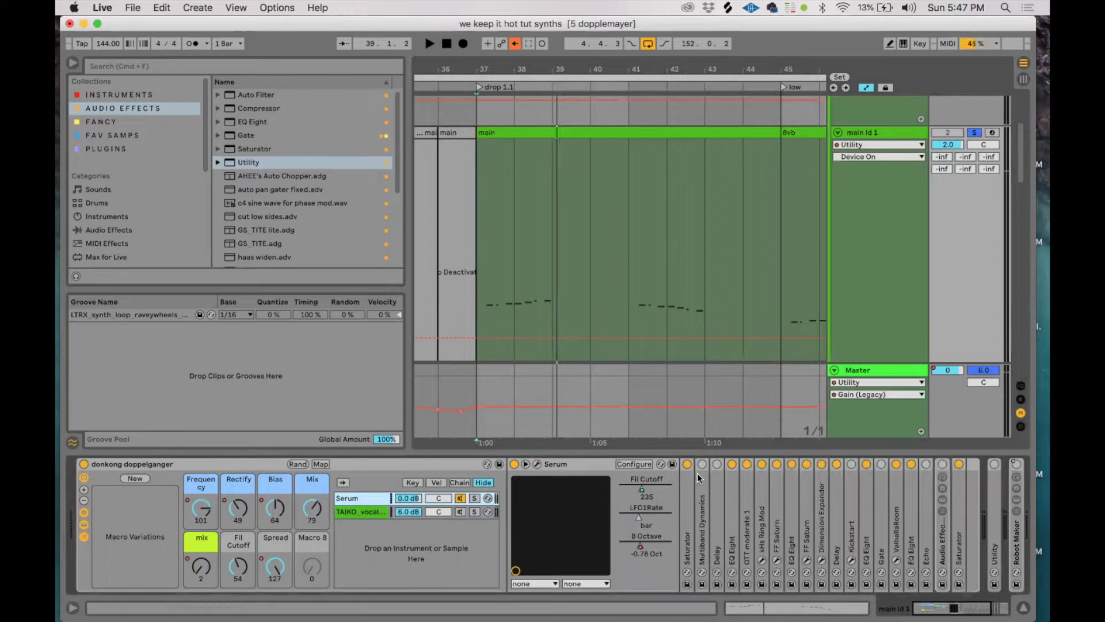
scroll(708, 489, "right", 2)
scroll(708, 489, "right", 3)
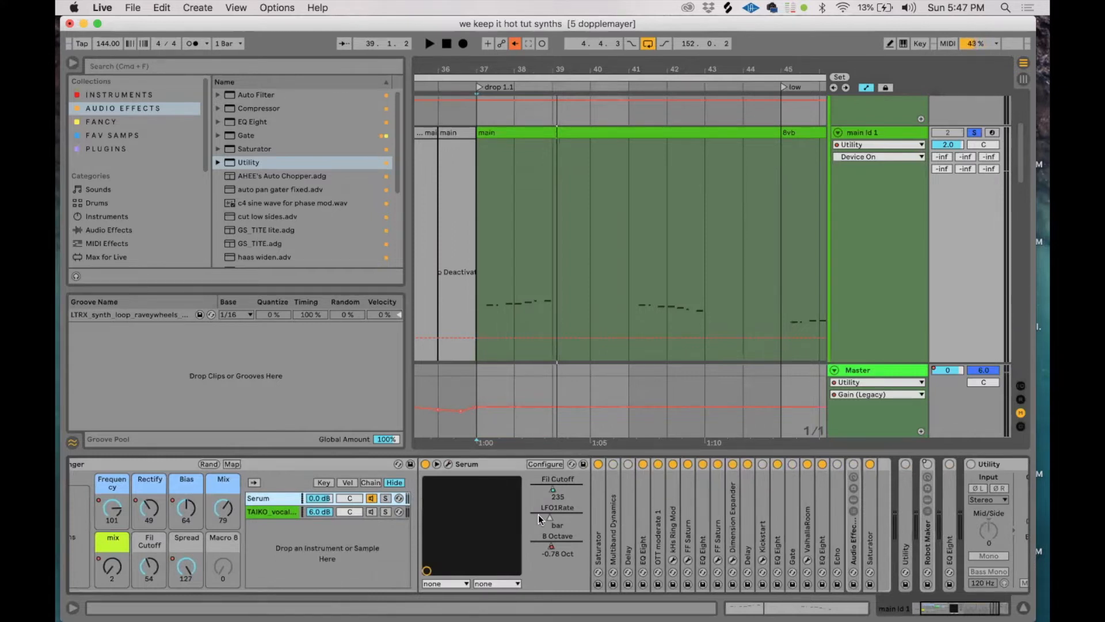
scroll(551, 515, "left", 1)
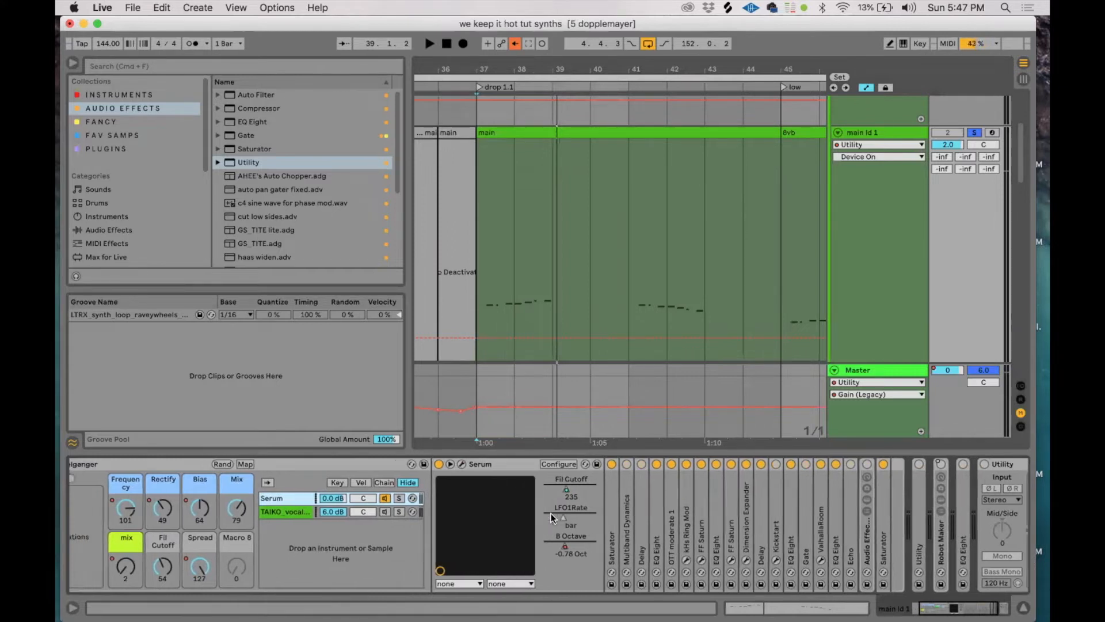
scroll(551, 515, "left", 3)
Show the automation of the rack's Frequency, Rectify, Mix and Bias macros across the main and 8vb clips.
left_click(187, 509)
left_click(220, 508)
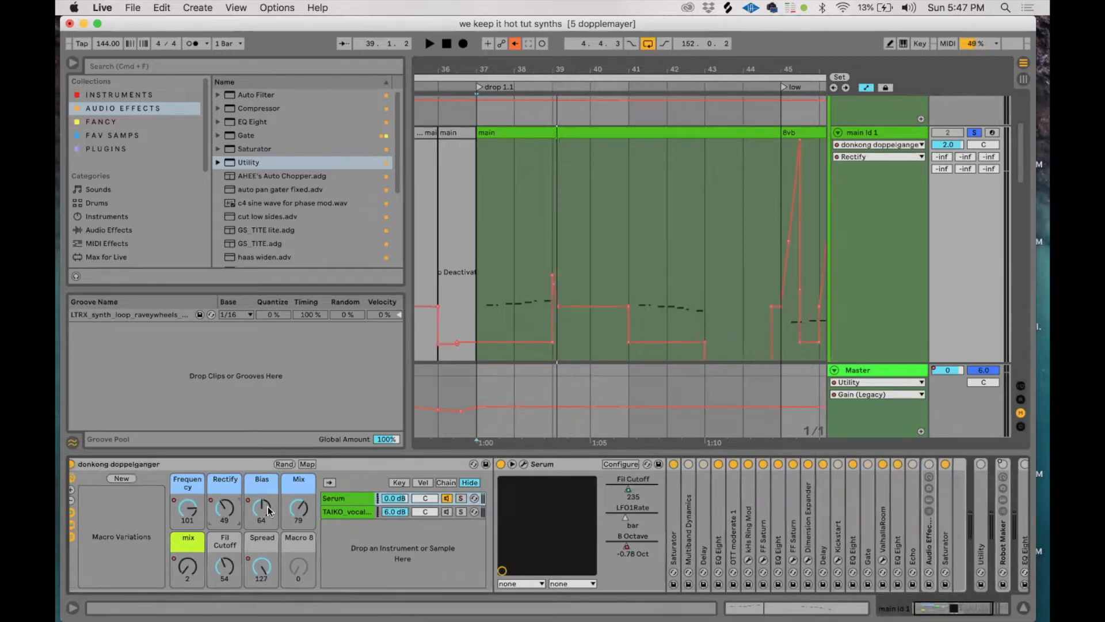
left_click(292, 509)
left_click_drag(522, 75, 491, 49)
left_click(261, 509)
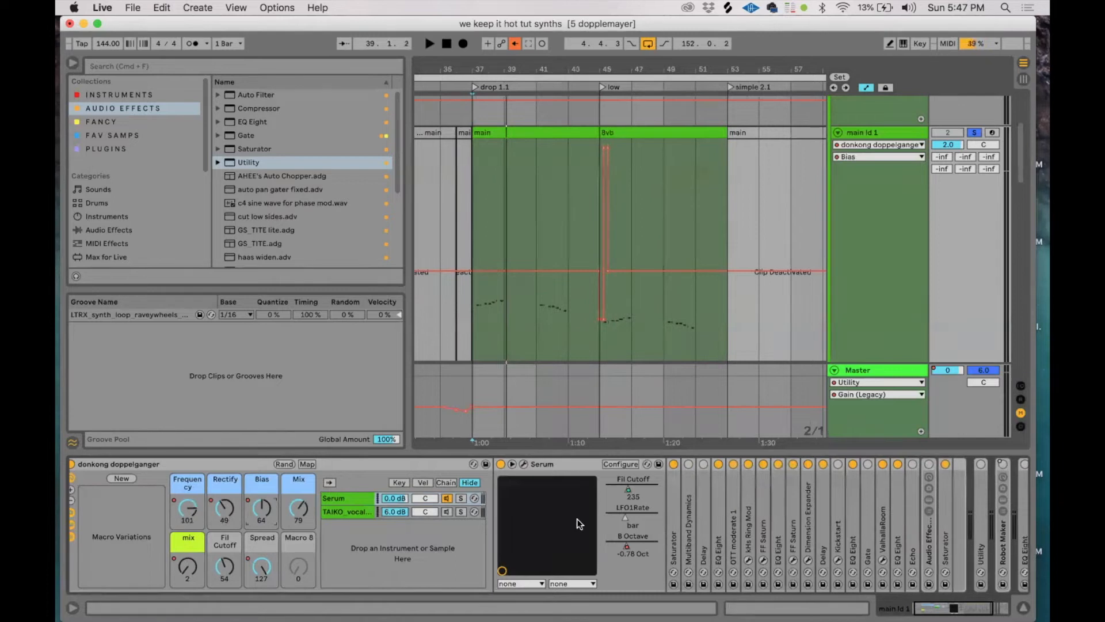
Inspect the kHs Ring Mod settings and plug-in window, and collapse the Serum and Ring Mod devices.
double_click(747, 487)
left_click(769, 464)
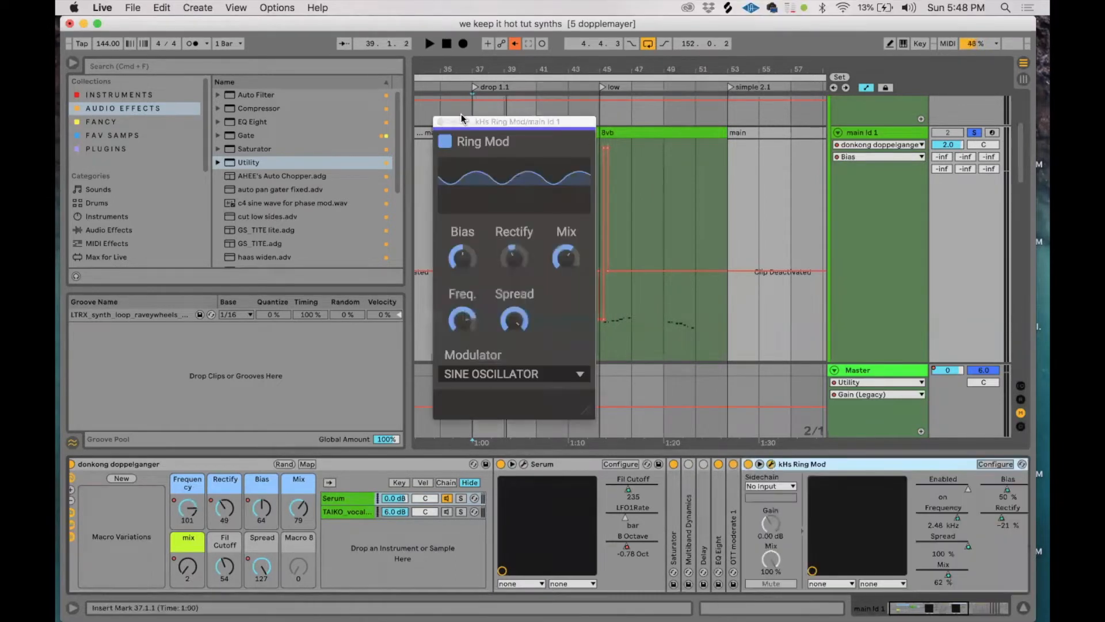
left_click(442, 122)
double_click(549, 463)
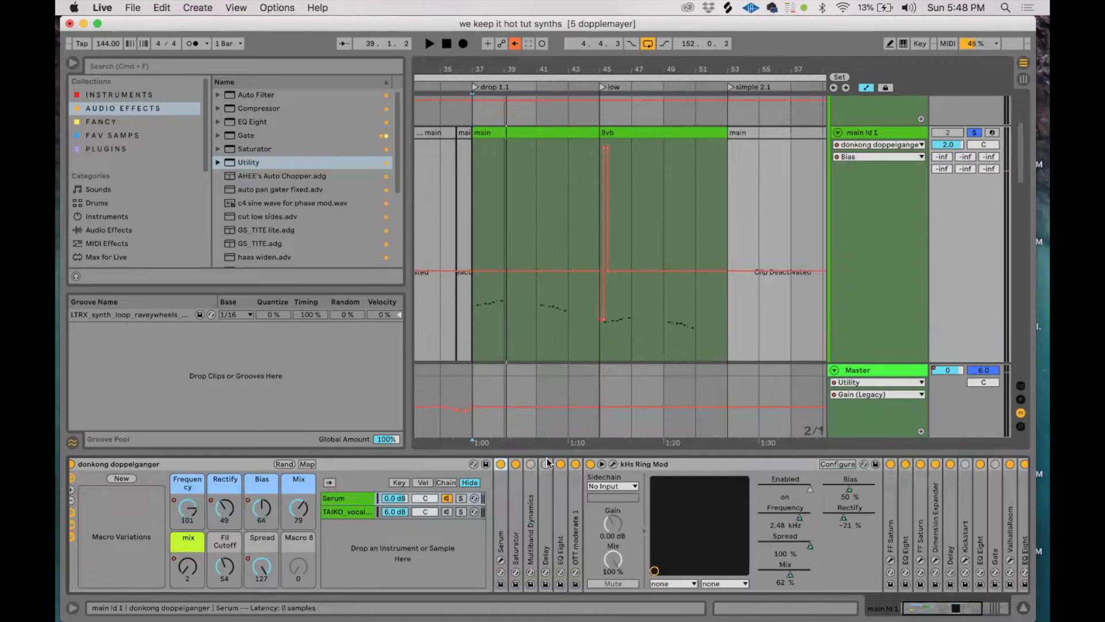
double_click(653, 464)
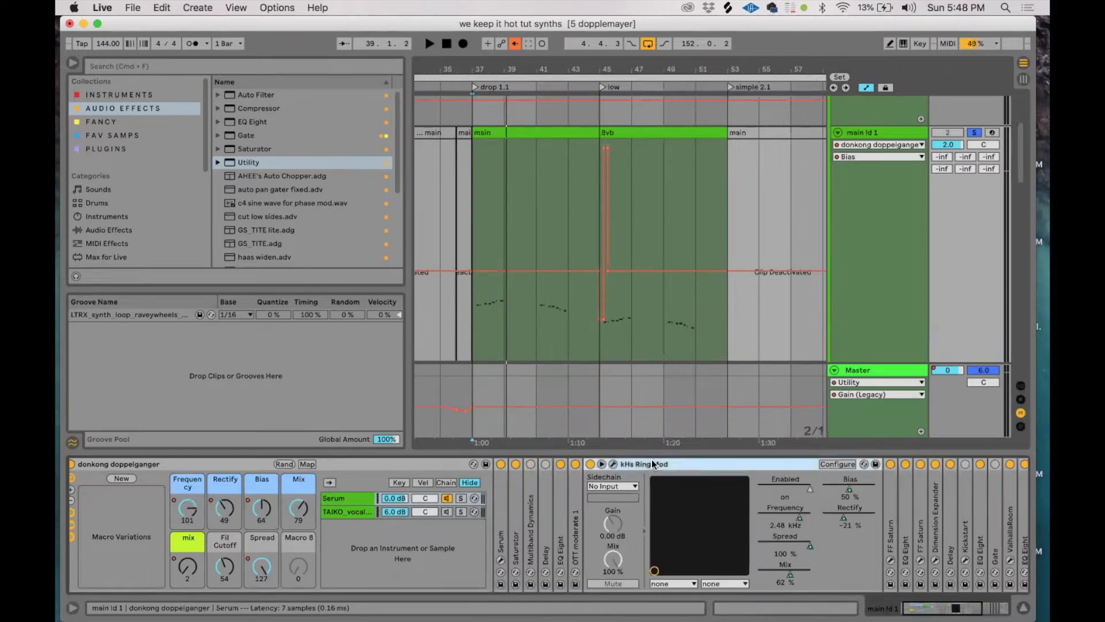
Reactivate Robot Maker and play the main clip with the rack switched on and off to compare, leaving it on.
left_click(498, 132)
double_click(846, 547)
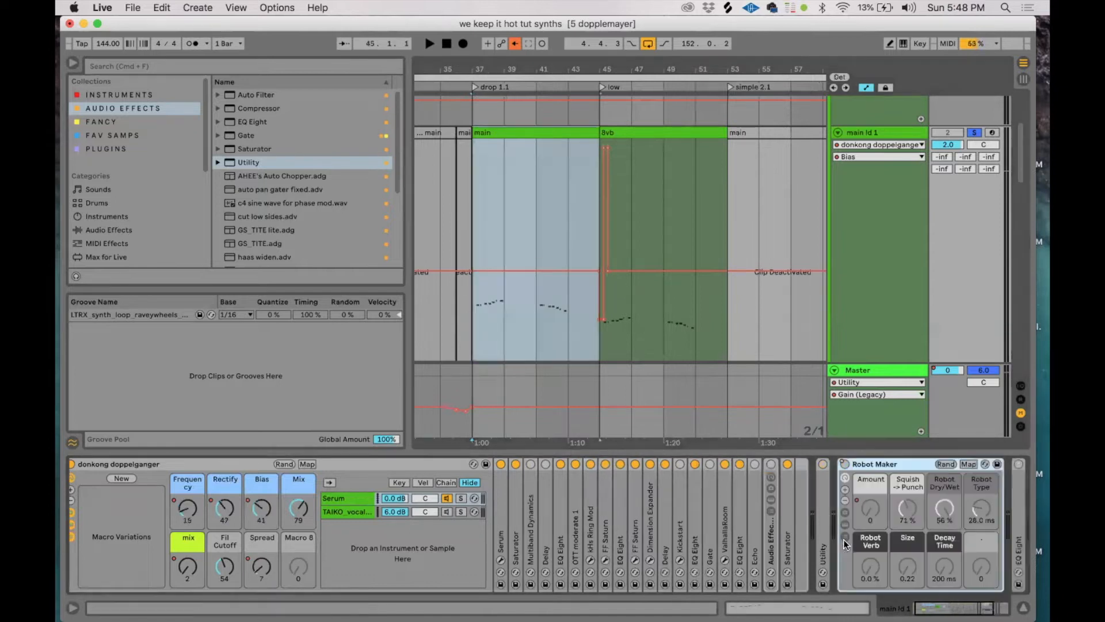
left_click(672, 464)
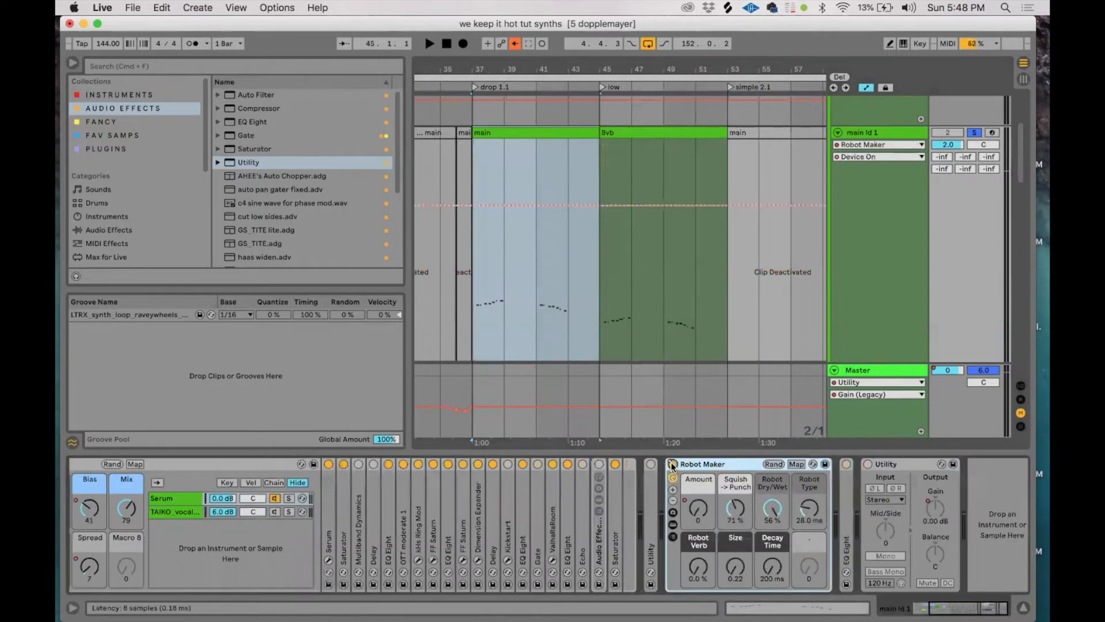
key("space")
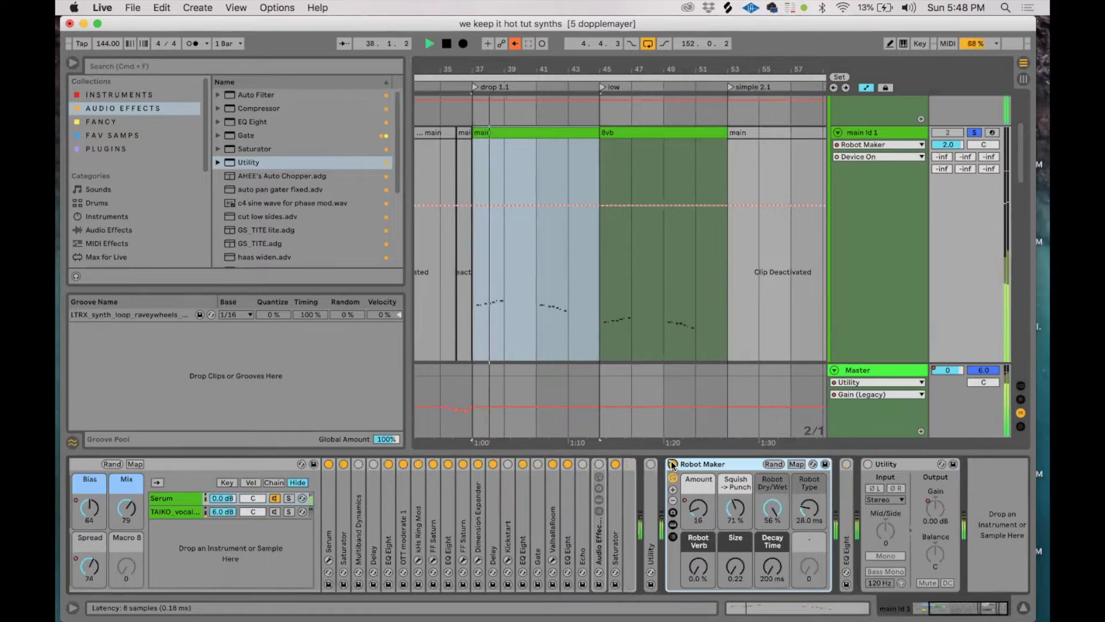
left_click(672, 464)
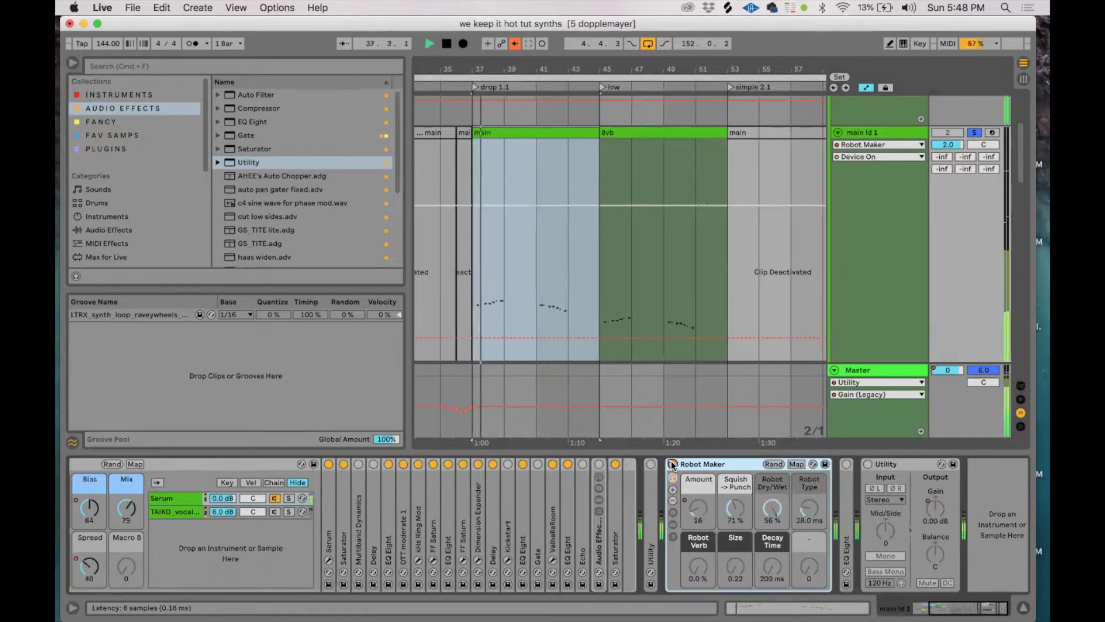
key("space")
left_click(672, 465)
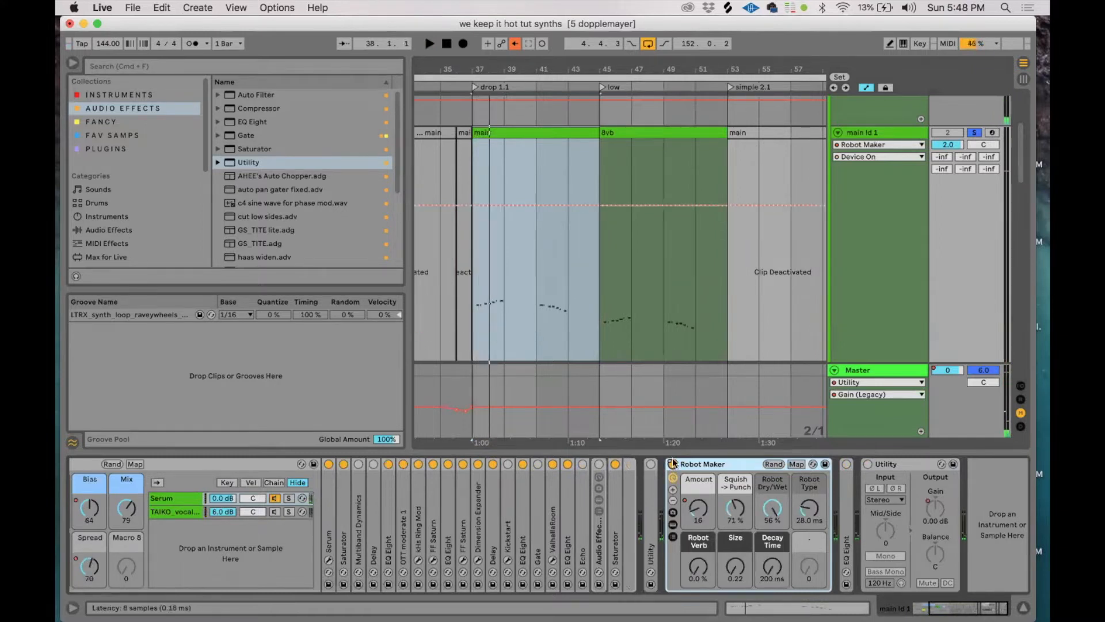
Show Robot Maker's inner chain and examine its Reverb, Delay and Magic Box devices.
left_click(672, 533)
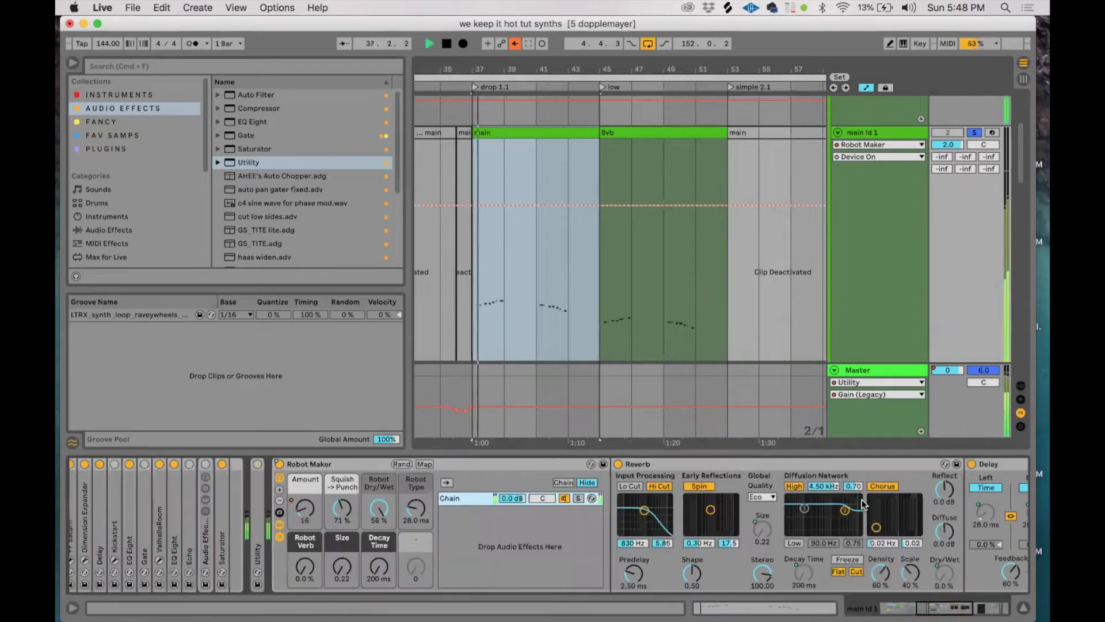
scroll(777, 478, "right", 10)
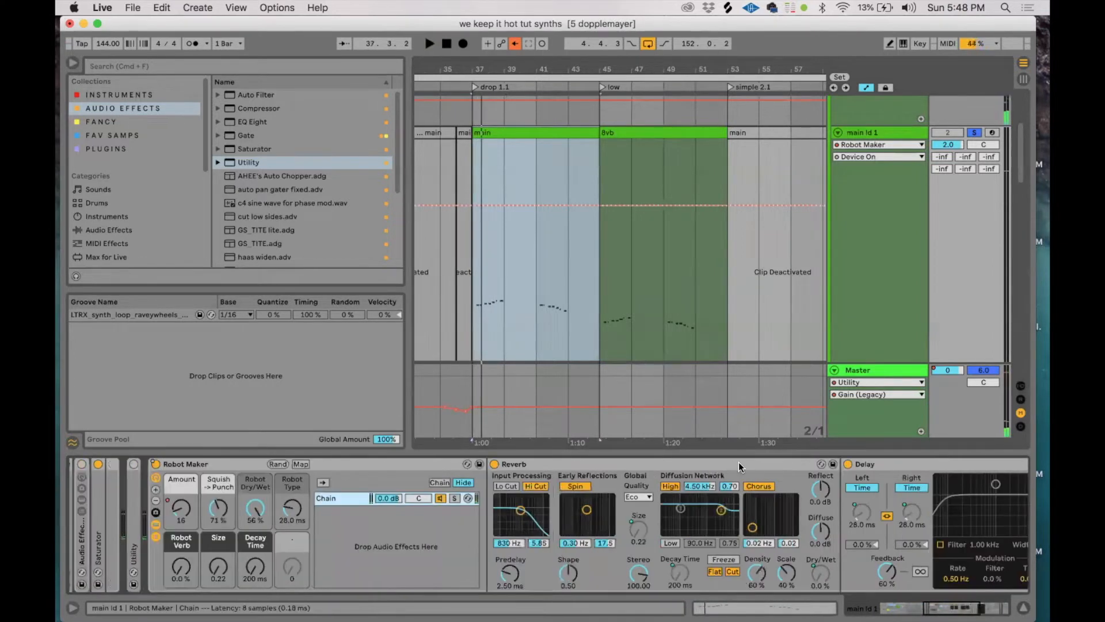
scroll(775, 522, "left", 10)
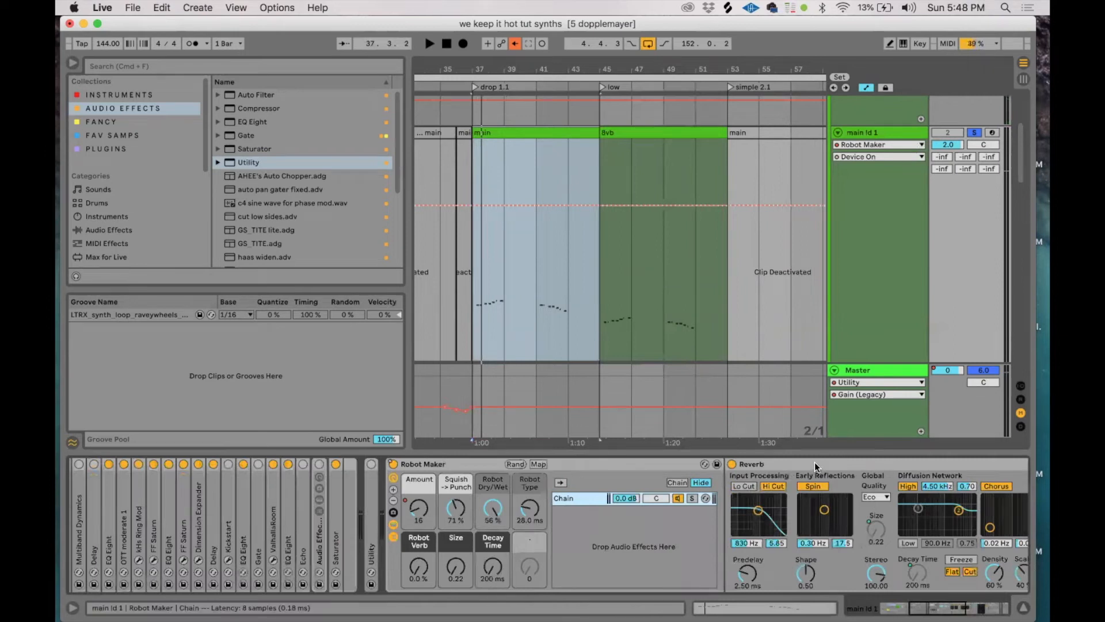
scroll(815, 466, "right", 10)
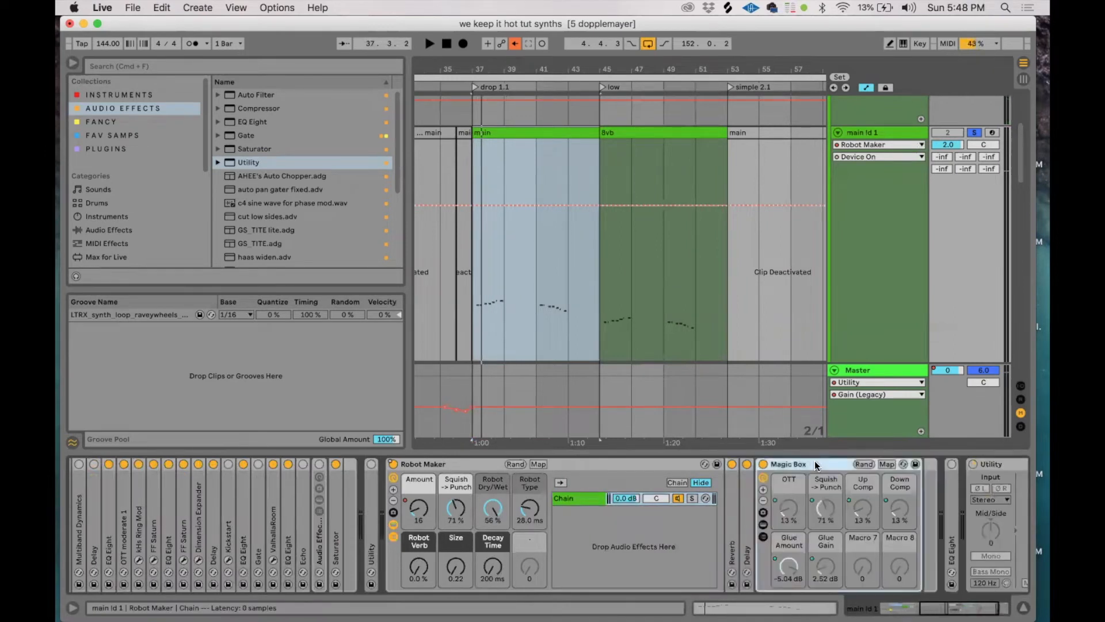
Try Robot Type at about 80 ms and down to 7.90 ms while the main clip plays, and undo the change.
left_click(531, 510)
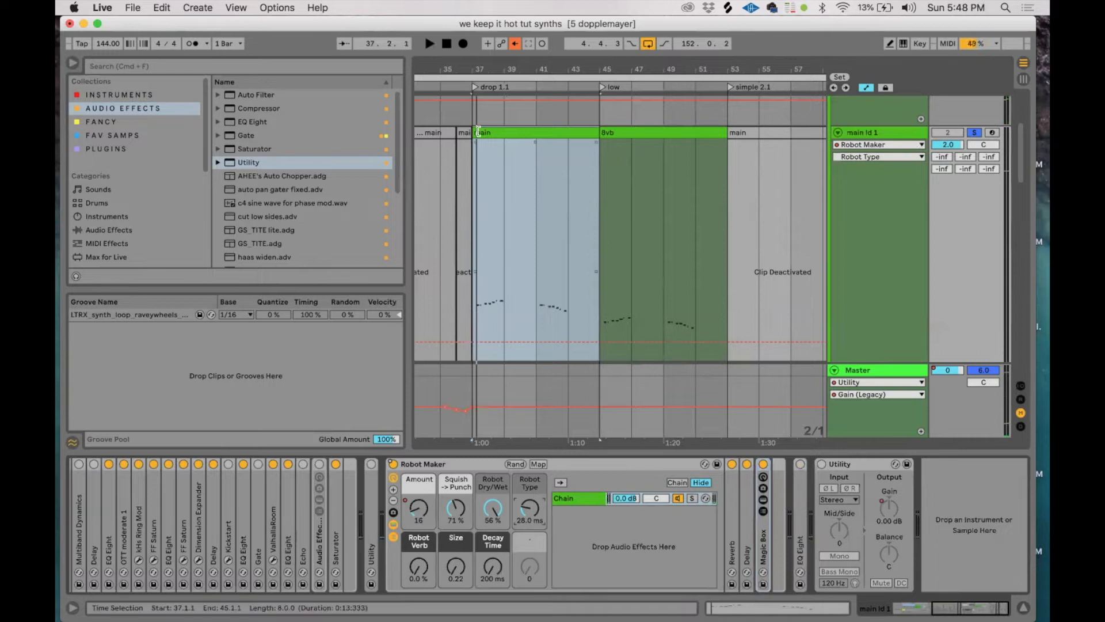
key("space")
left_click_drag(531, 513, 530, 495)
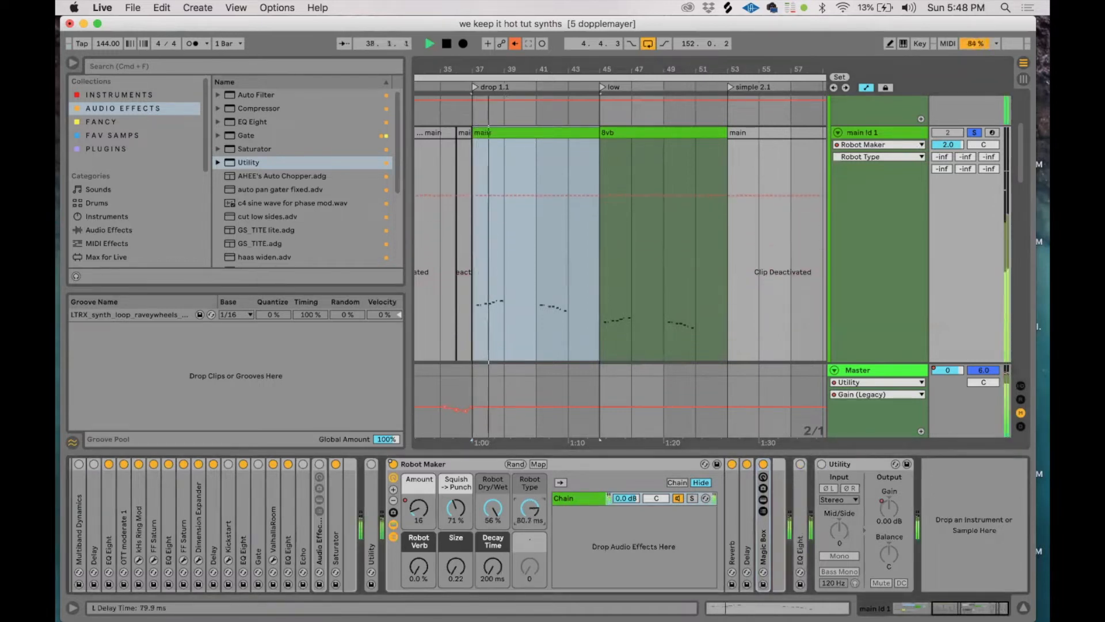
left_click_drag(530, 495, 530, 518)
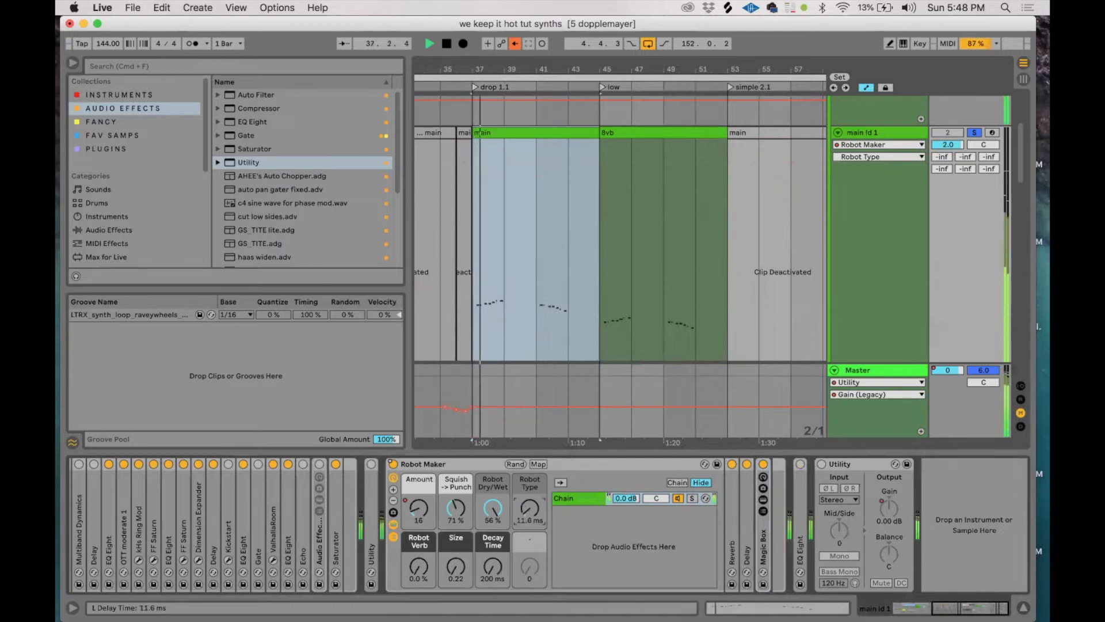
key("space")
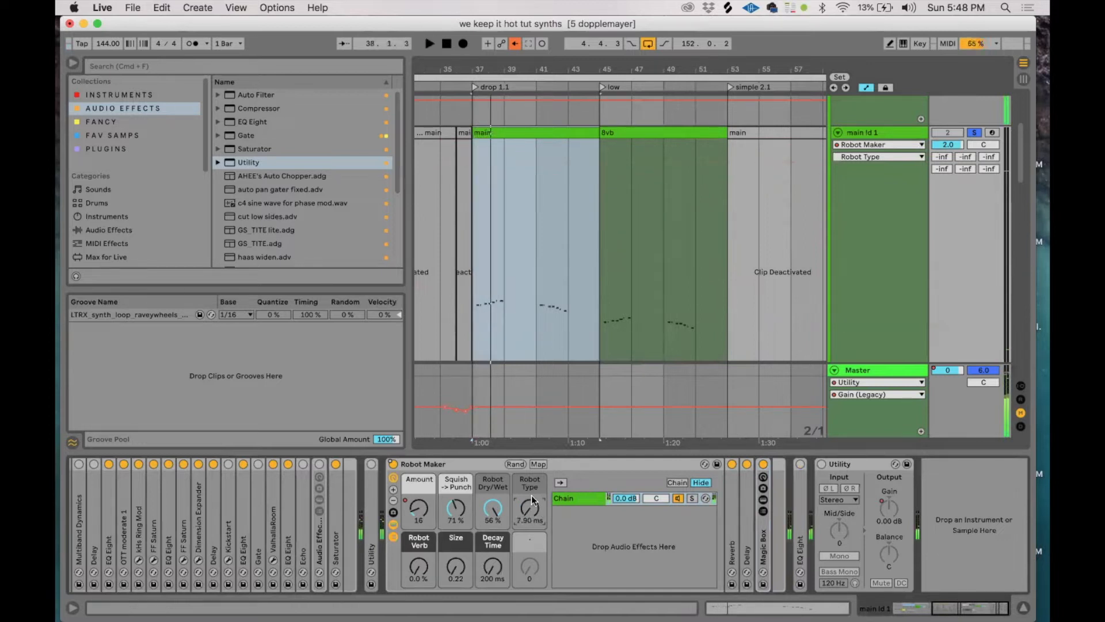
key("super+z")
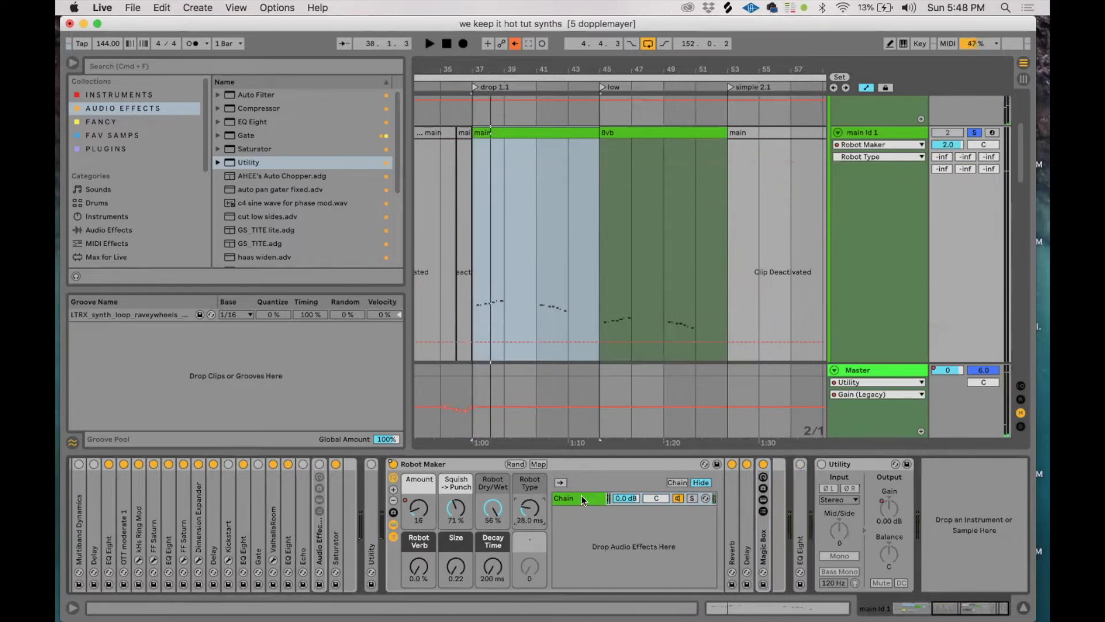
Activate and expand the EQ Eight after Robot Maker, and show its 1 Frequency A automation on the track.
double_click(800, 487)
left_click(821, 493)
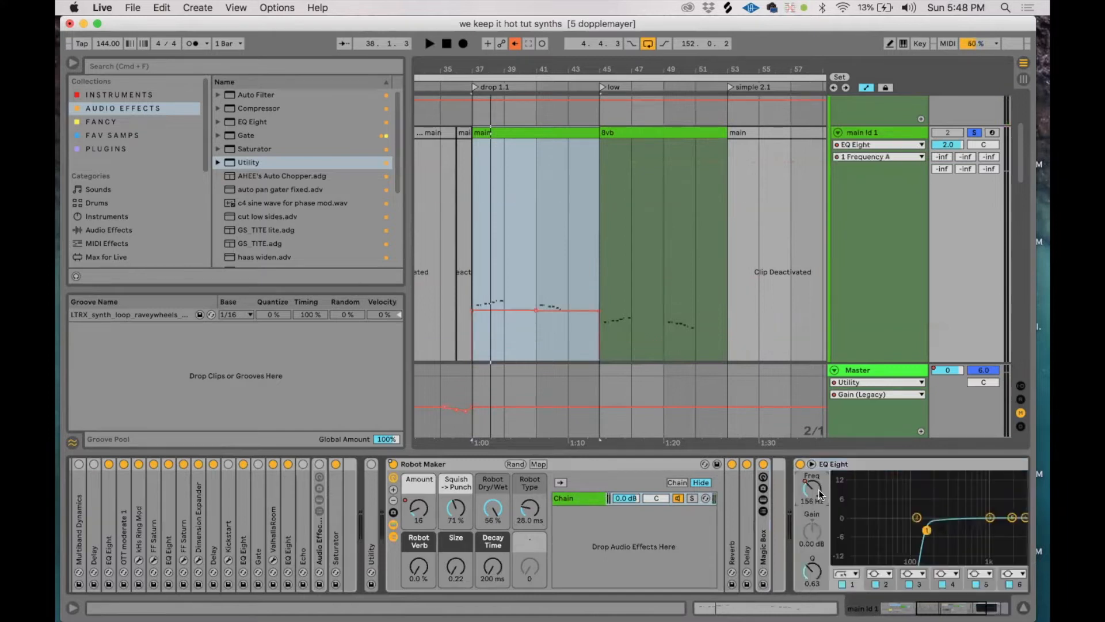
scroll(586, 326, "down", 3)
scroll(605, 236, "right", 1)
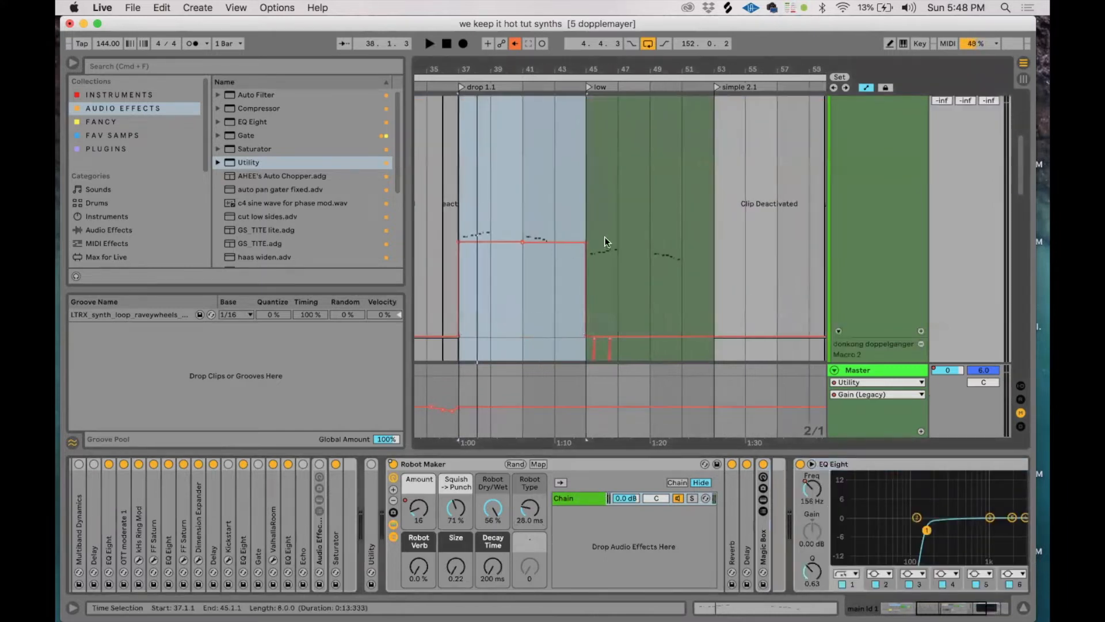
Play the 8vb section from bar 45 and the main clip from bar 37 to compare the automated low cut.
left_click(594, 211)
key("space")
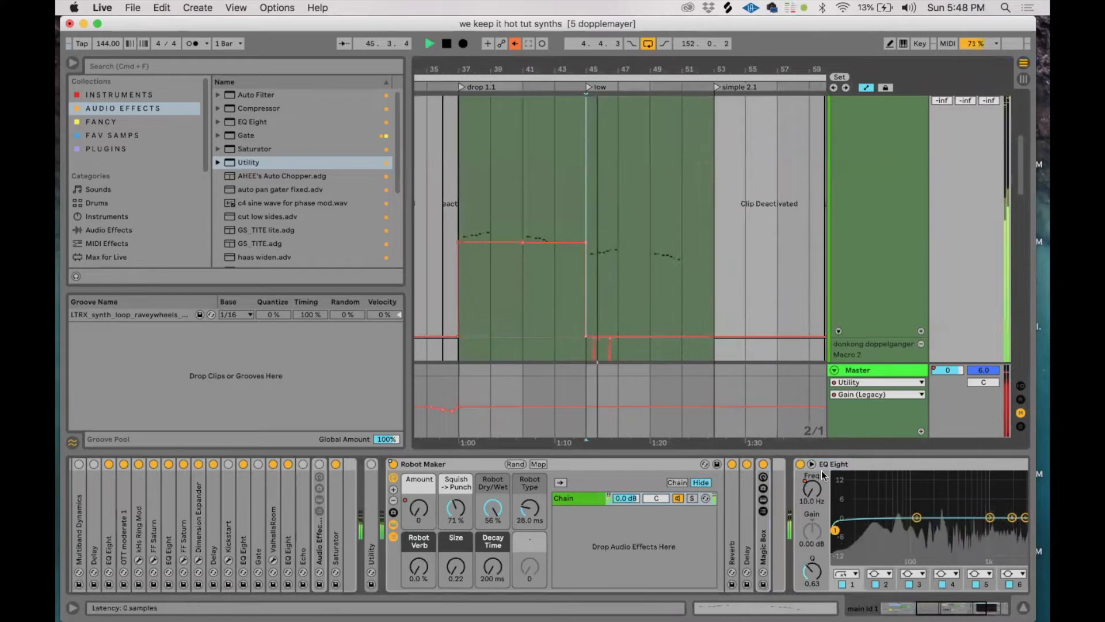
scroll(599, 144, "up", 2)
left_click_drag(592, 133, 616, 134)
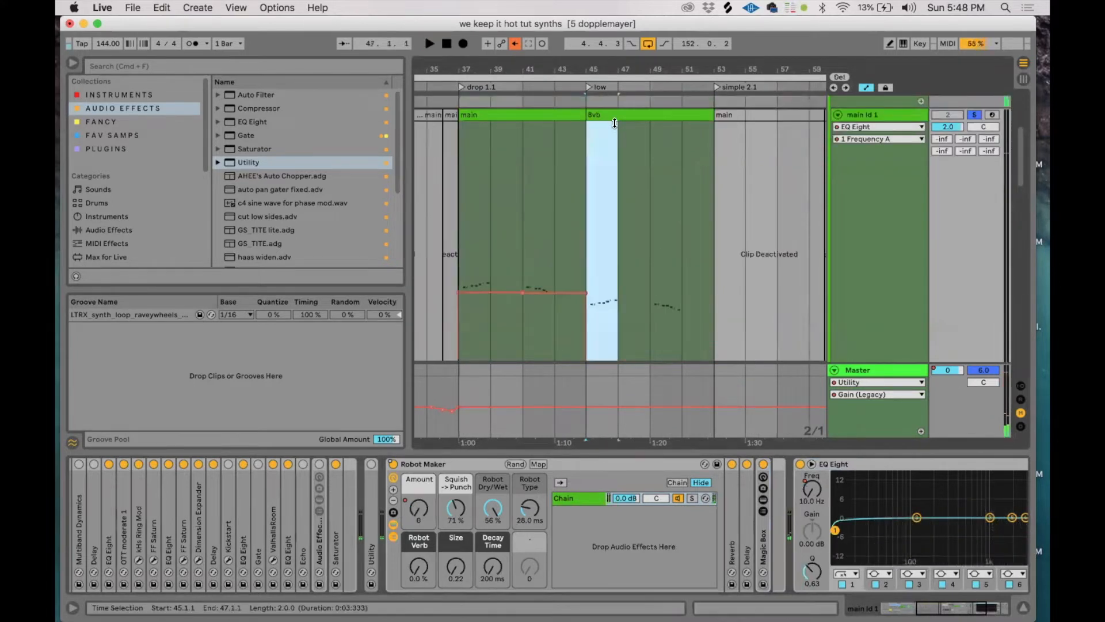
key("space")
key("space")
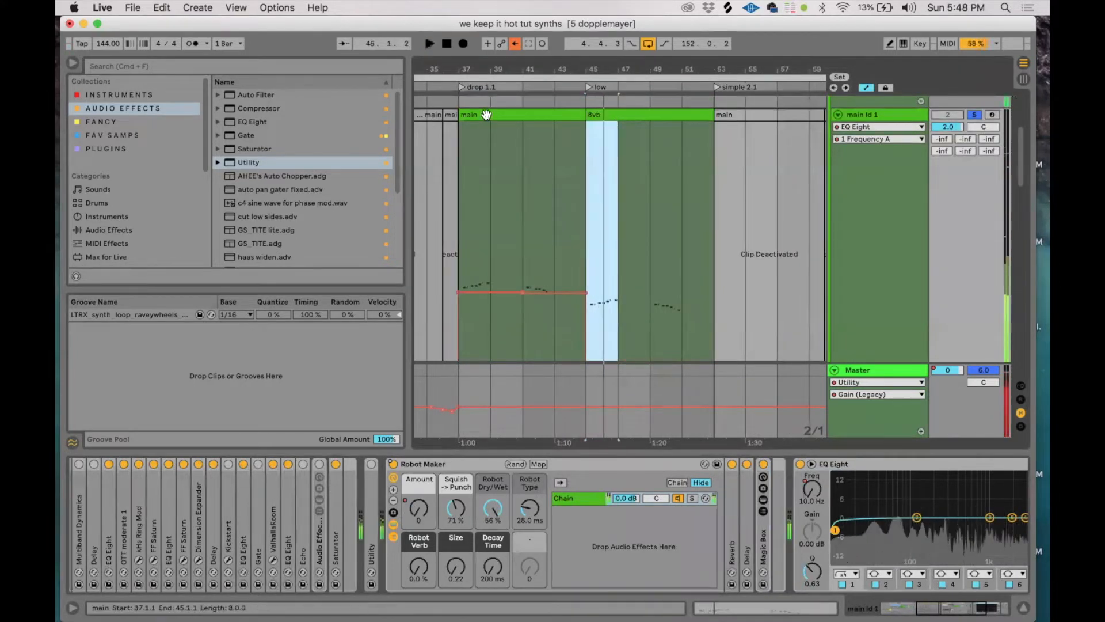
left_click(486, 114)
key("space")
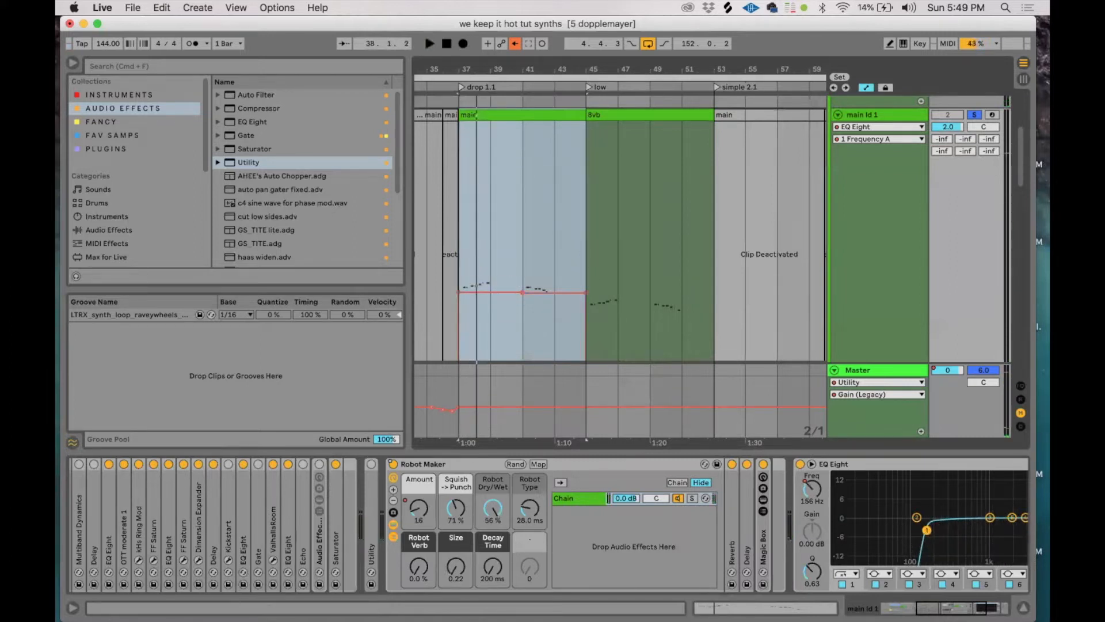
Collapse the EQ Eight after Robot Maker and show the final Utility's Gain automation around drop 2.1.
double_click(858, 464)
left_click(857, 464)
scroll(644, 288, "right", 5)
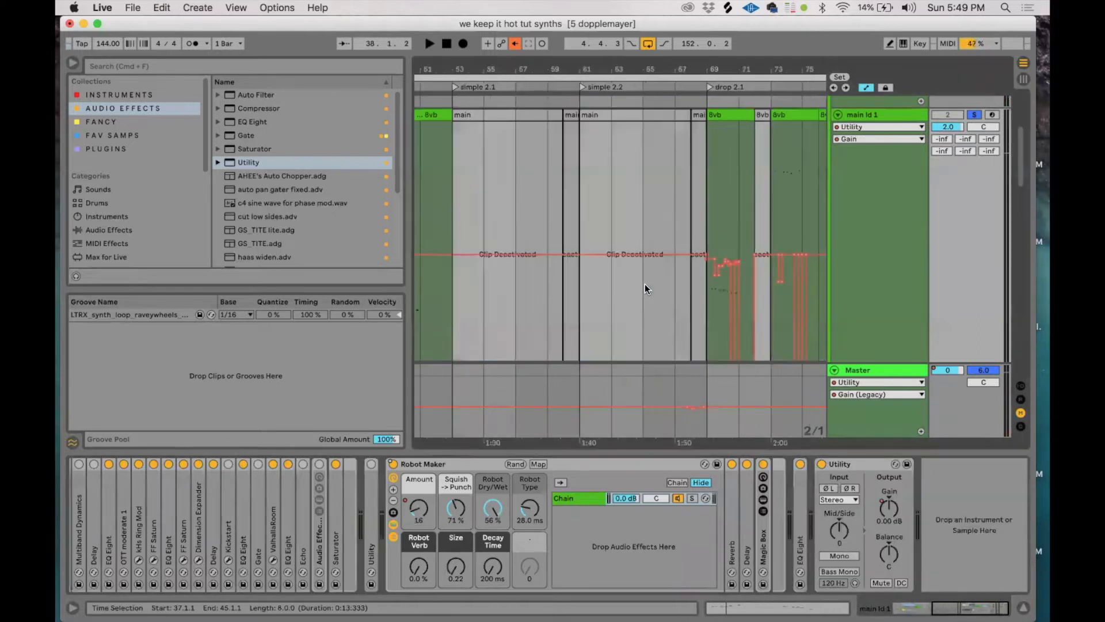
scroll(644, 289, "right", 4)
Play the 8vb clip from bar 69 to hear the Utility gain cuts, and select the range 69.1.1 to 71.3.1.
left_click(533, 210)
key("space")
key("plus")
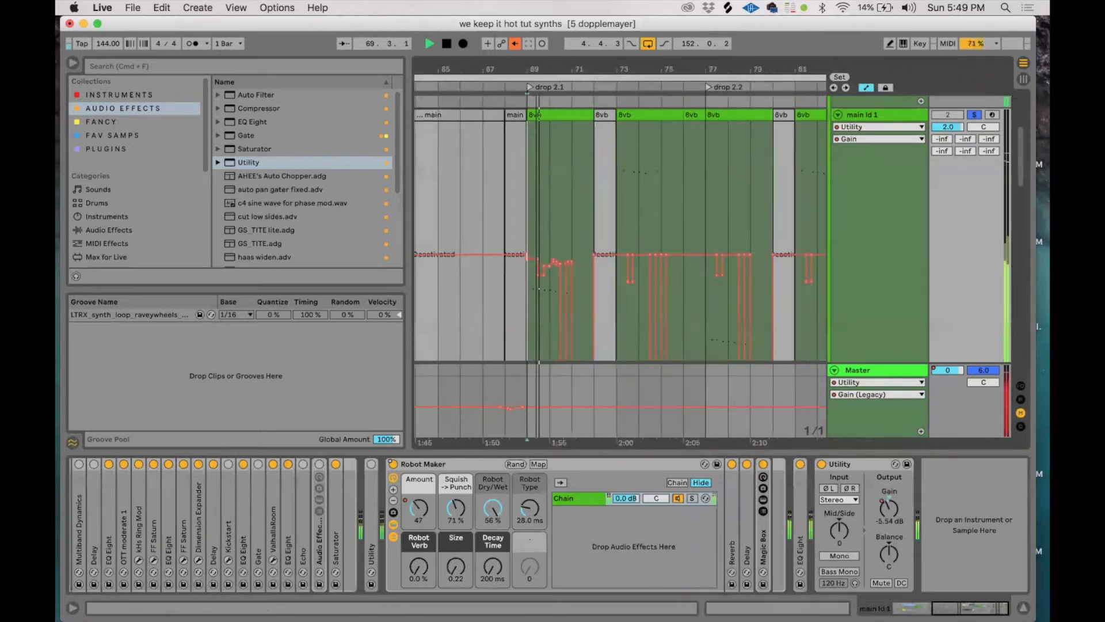
key("plus")
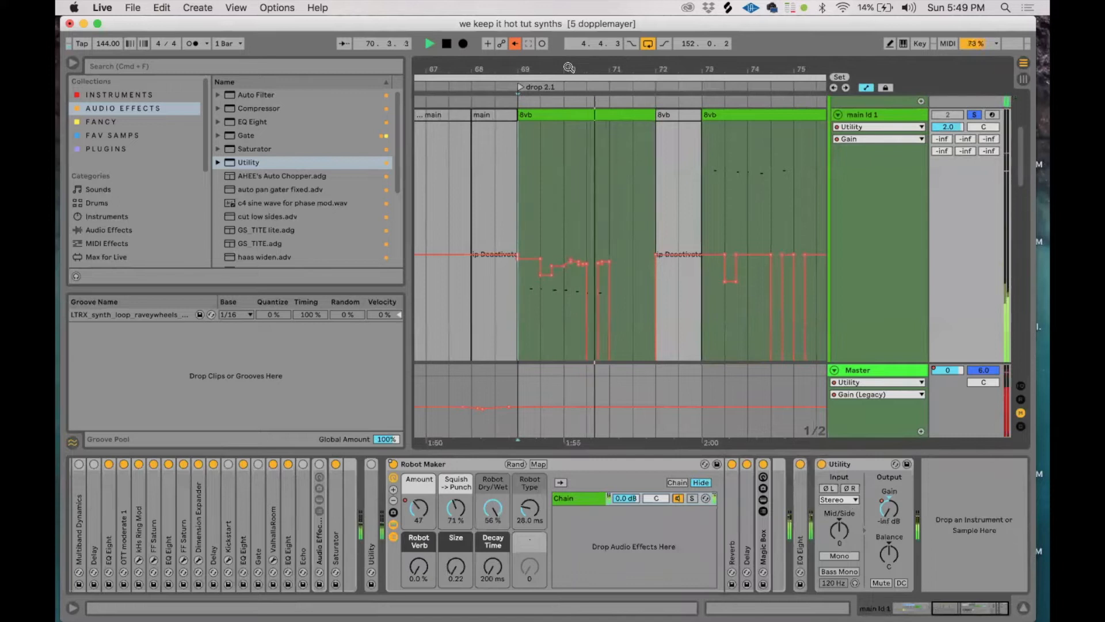
key("space")
left_click_drag(515, 224, 635, 220)
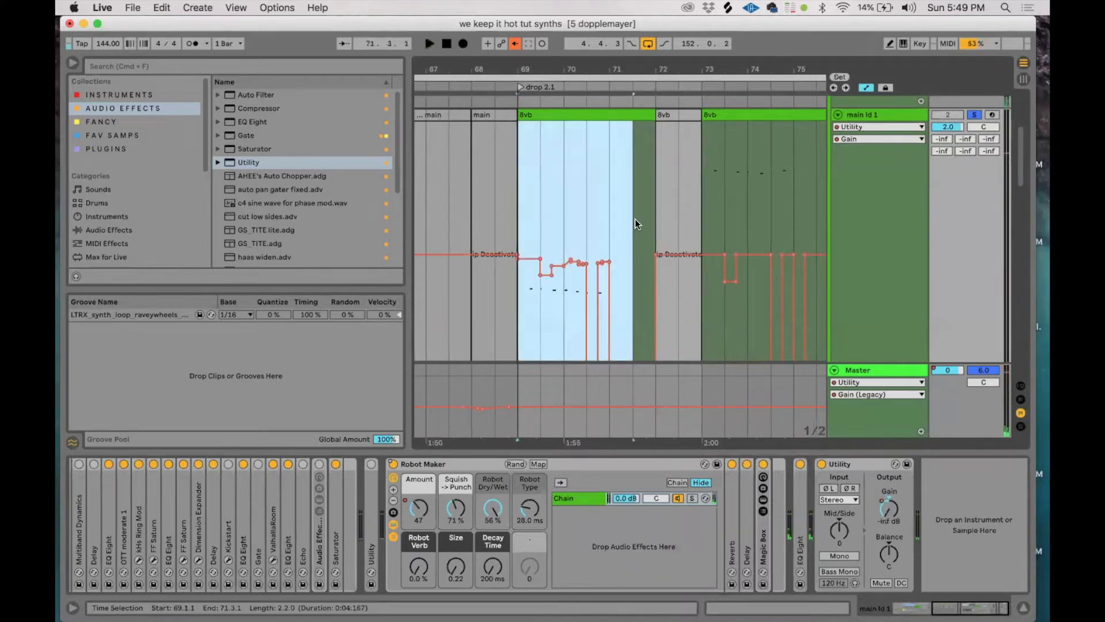
Expand Dimension Expander and ValhallaRoom earlier in the lead's device chain and open their plug-in windows.
left_click(357, 523)
scroll(357, 522, "left", 4)
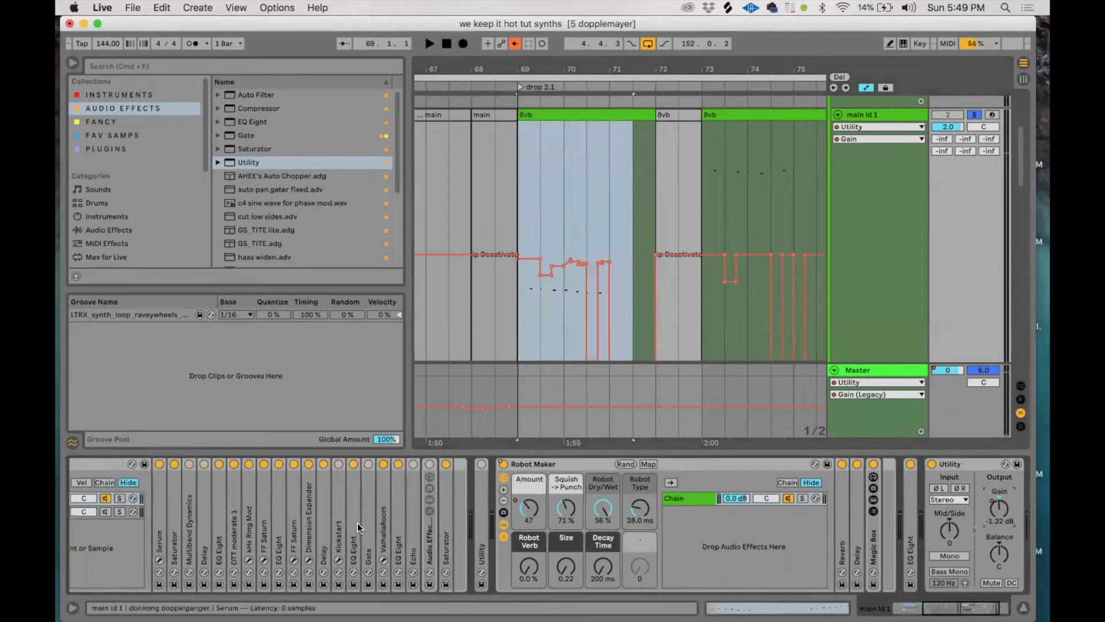
double_click(308, 495)
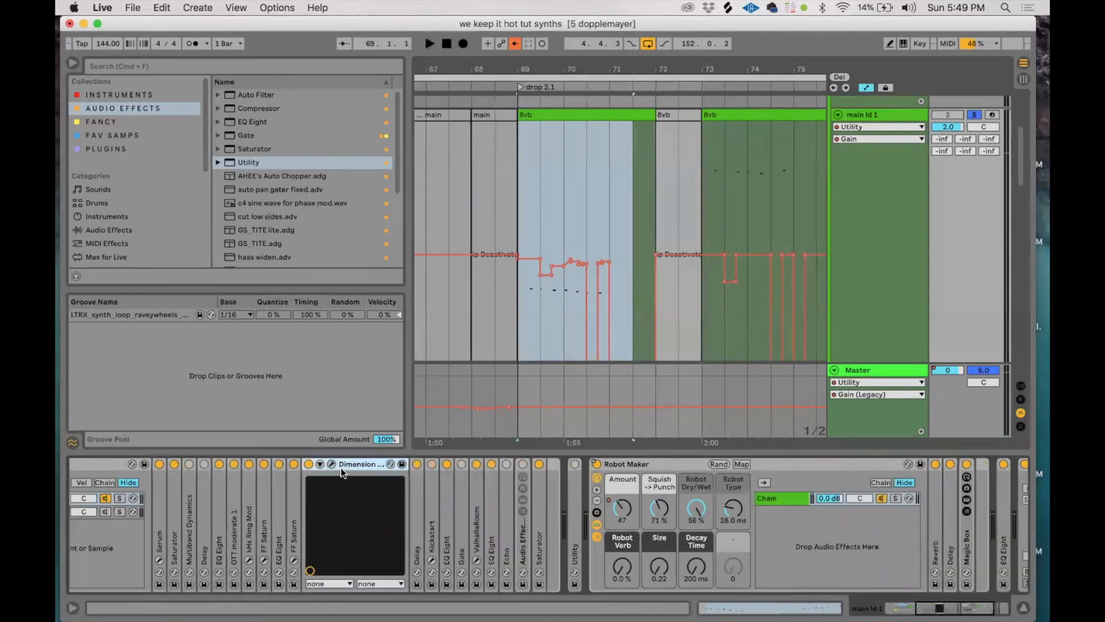
left_click(330, 464)
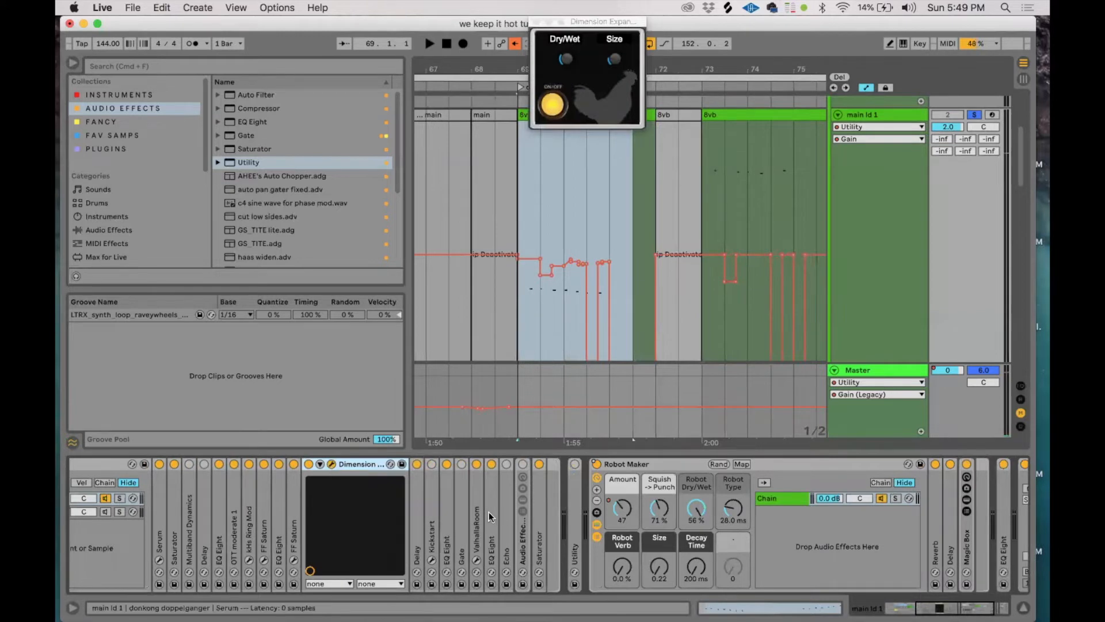
double_click(475, 491)
left_click(498, 464)
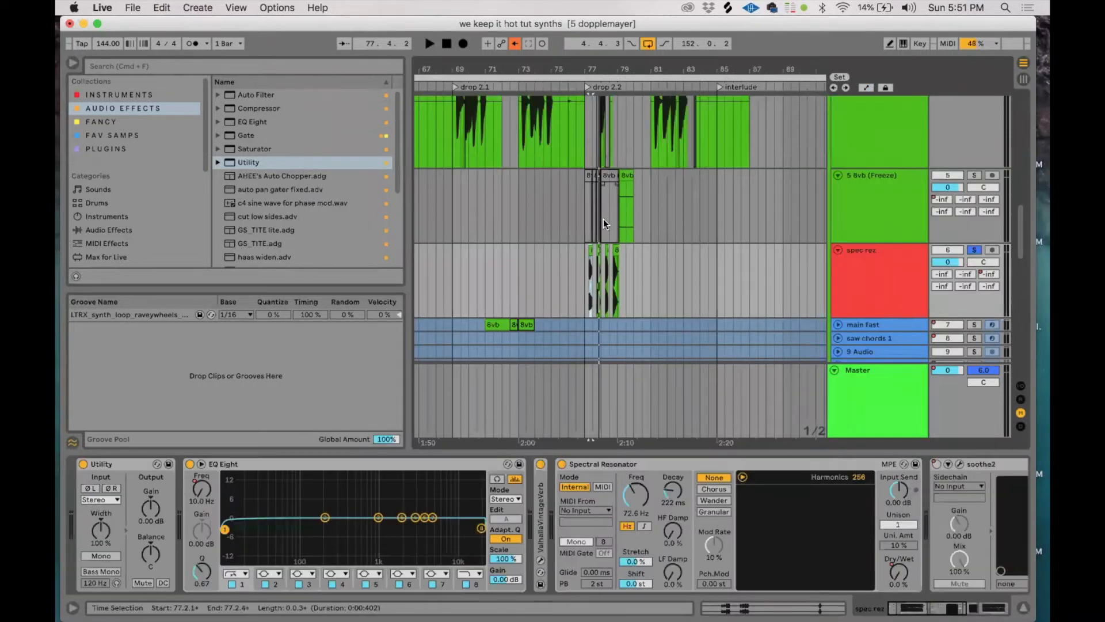
Select the 8vb (Freeze) clip at bar 73 on the frozen main ld 1 track and examine its Utility gain and the drop's frozen audio.
key("h")
scroll(603, 218, "up", 2)
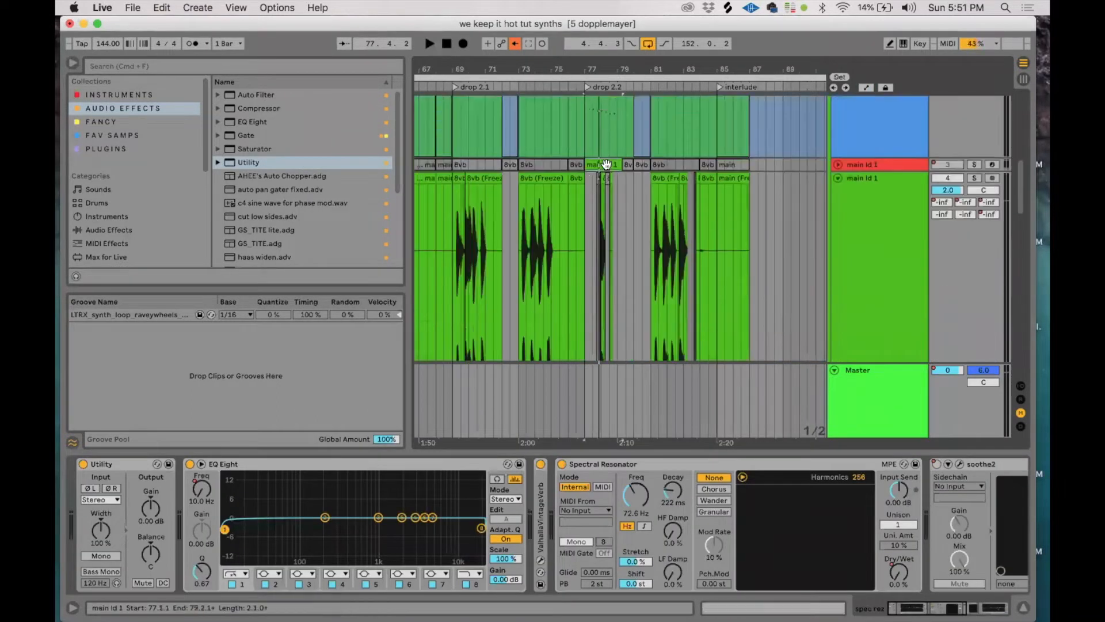
left_click(543, 178)
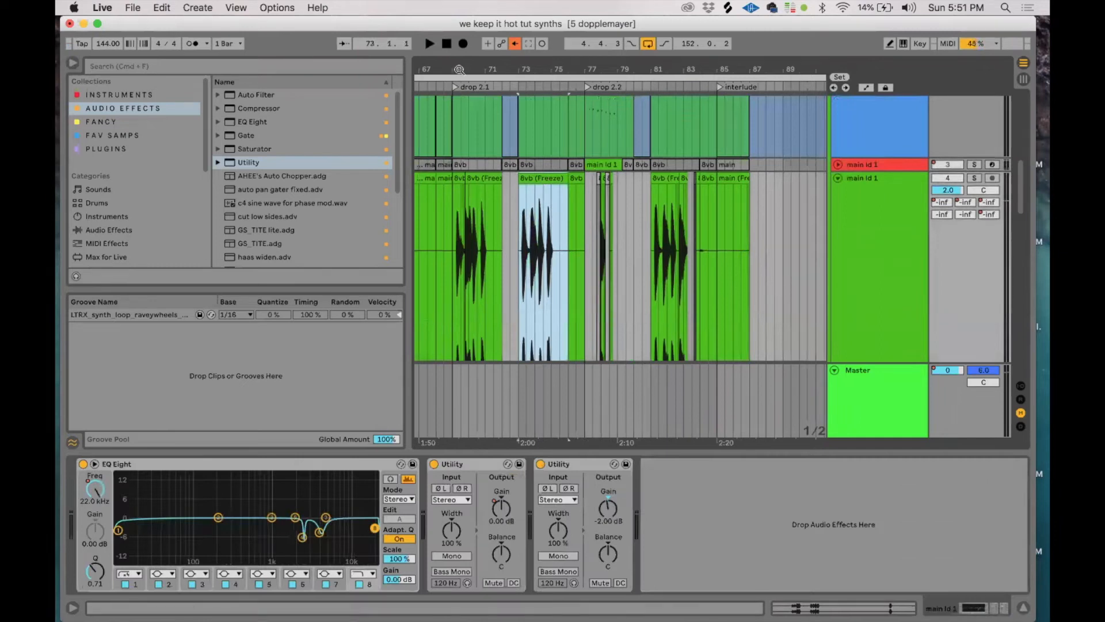
left_click_drag(460, 70, 476, 223)
left_click_drag(486, 77, 448, 77)
scroll(622, 179, "down", 2)
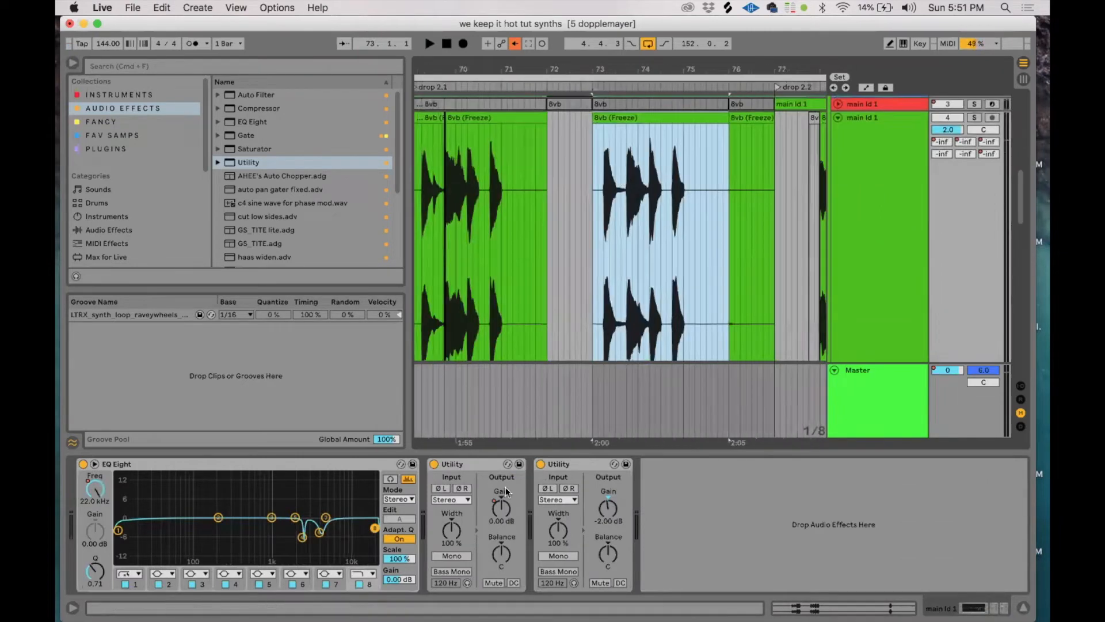
left_click(505, 505)
scroll(675, 271, "right", 5)
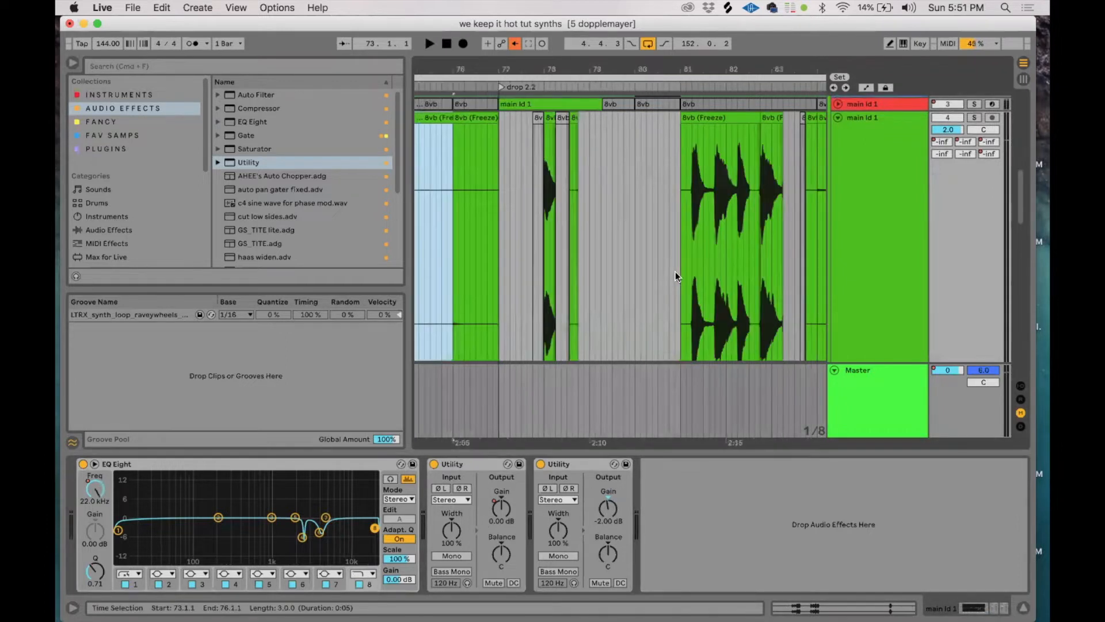
Select the spec rez track, and collapse and deactivate the devices in its effect chain.
scroll(856, 262, "down", 5)
left_click(890, 267)
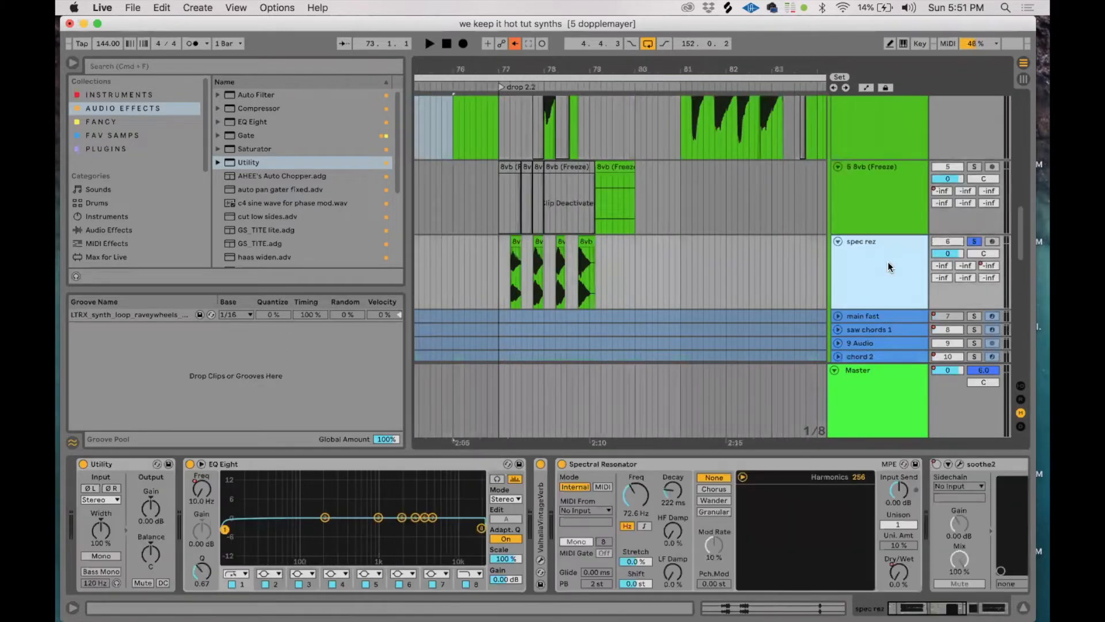
double_click(604, 463)
double_click(636, 463)
double_click(665, 464)
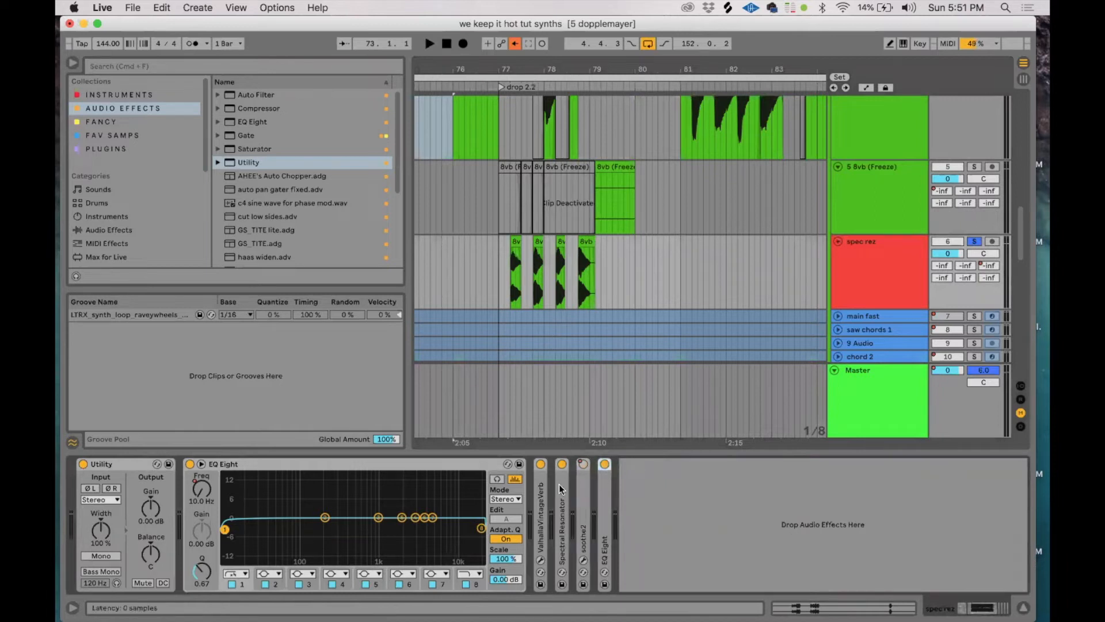
double_click(335, 462, "alt")
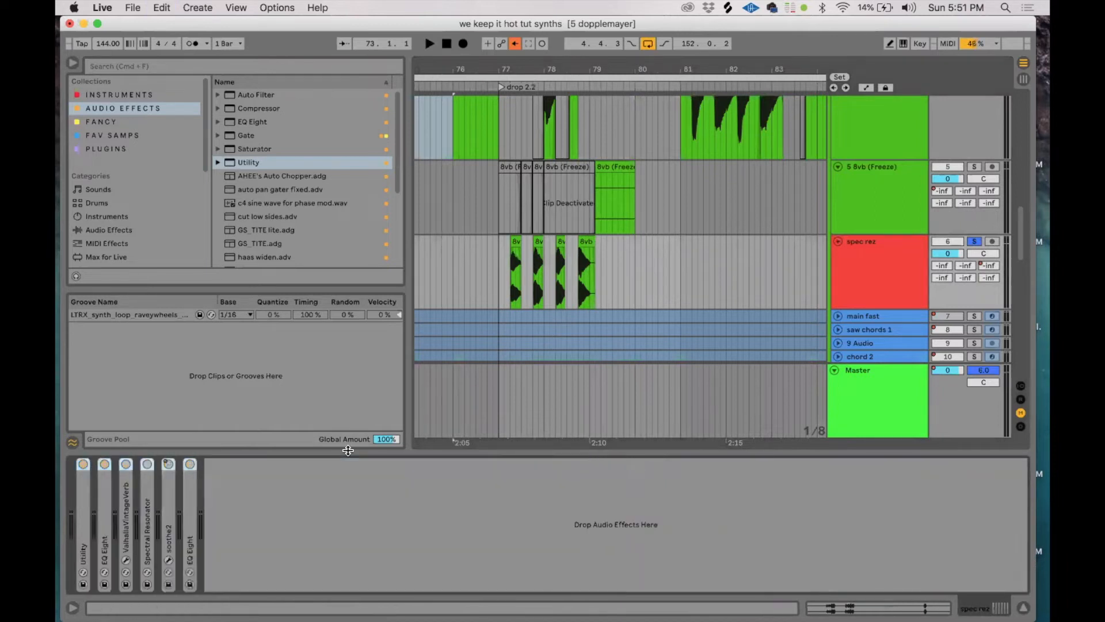
Play the spec rez clips from 77.2.1 with the effect chain bypassed, looking closely at the start of drop 2.2.
left_click(516, 241)
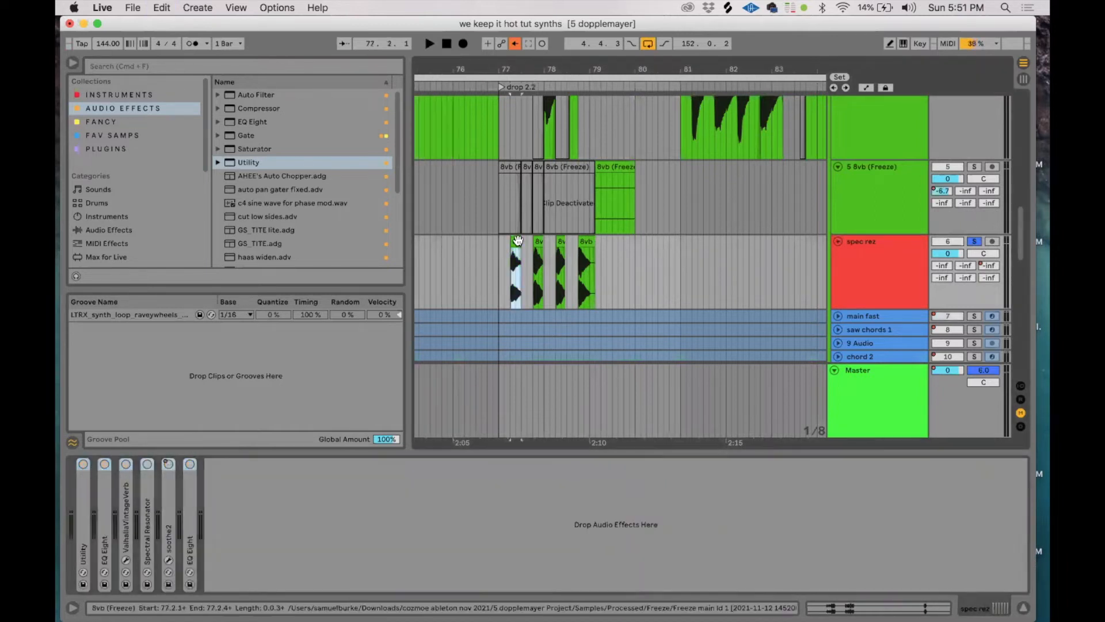
key("space")
left_click_drag(521, 68, 521, 93)
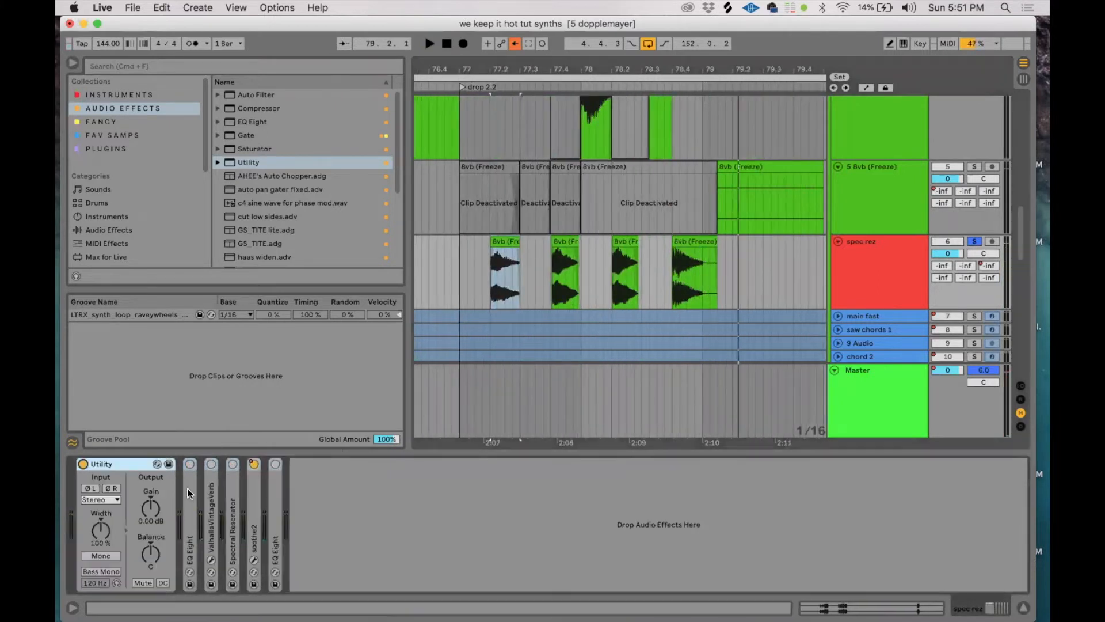
Reactivate the first EQ Eight and ValhallaVintageVerb, and play the spec rez clips with the reverb's Mix automation shown.
double_click(191, 486)
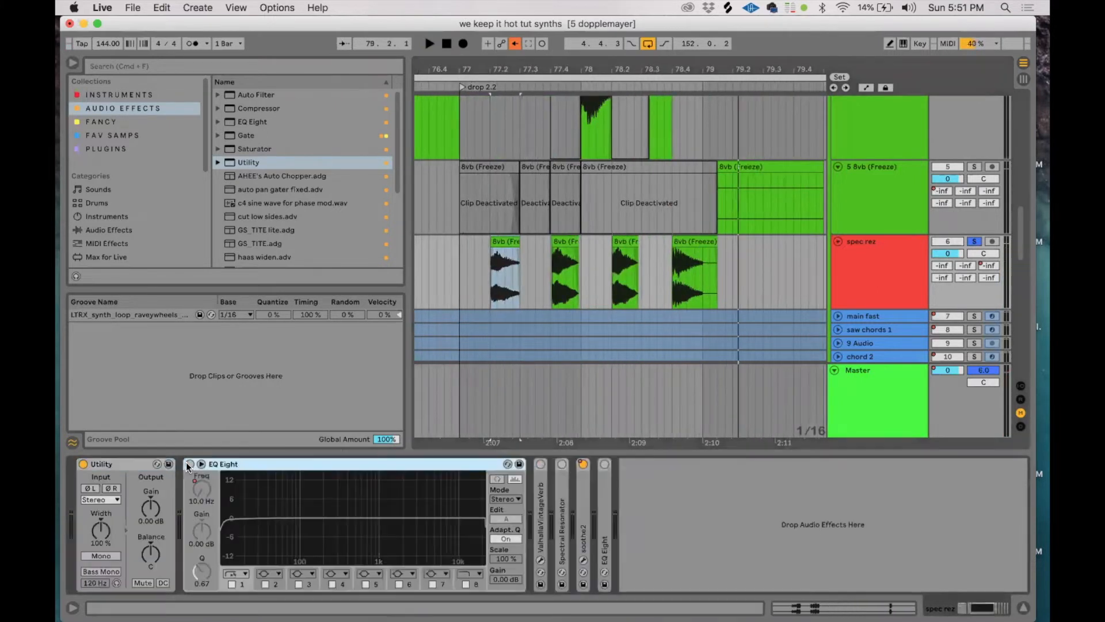
left_click(190, 464)
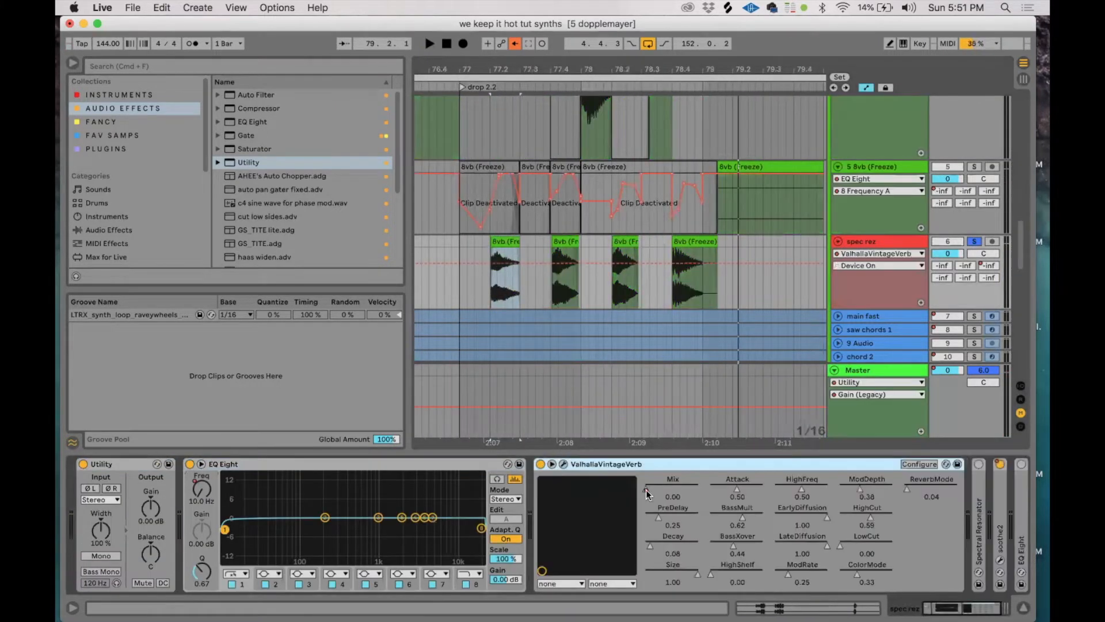
left_click(645, 491)
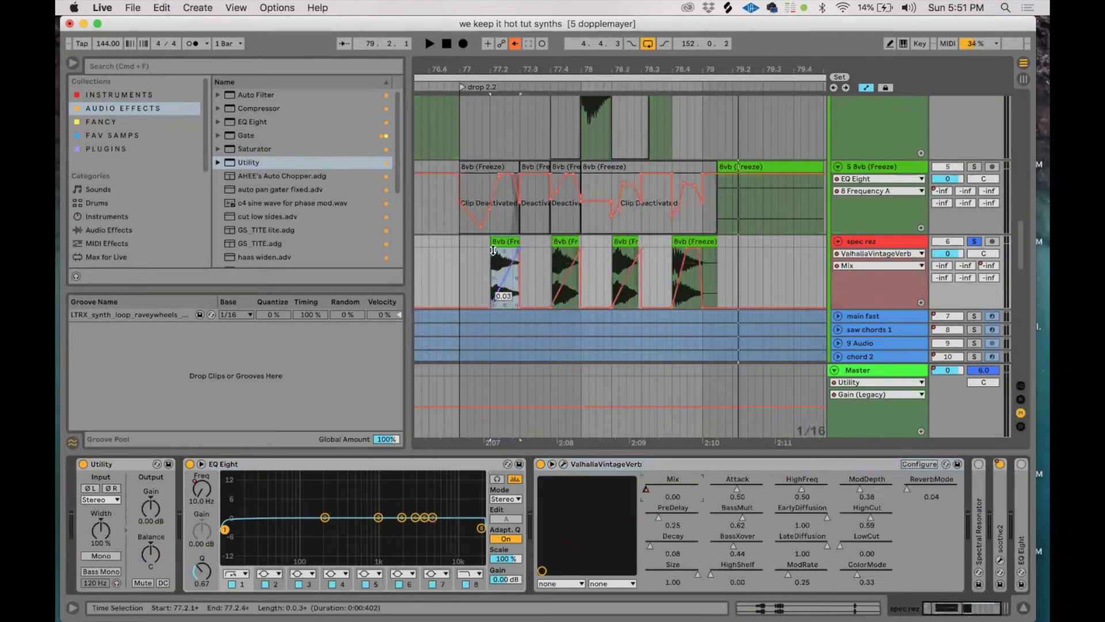
key("space")
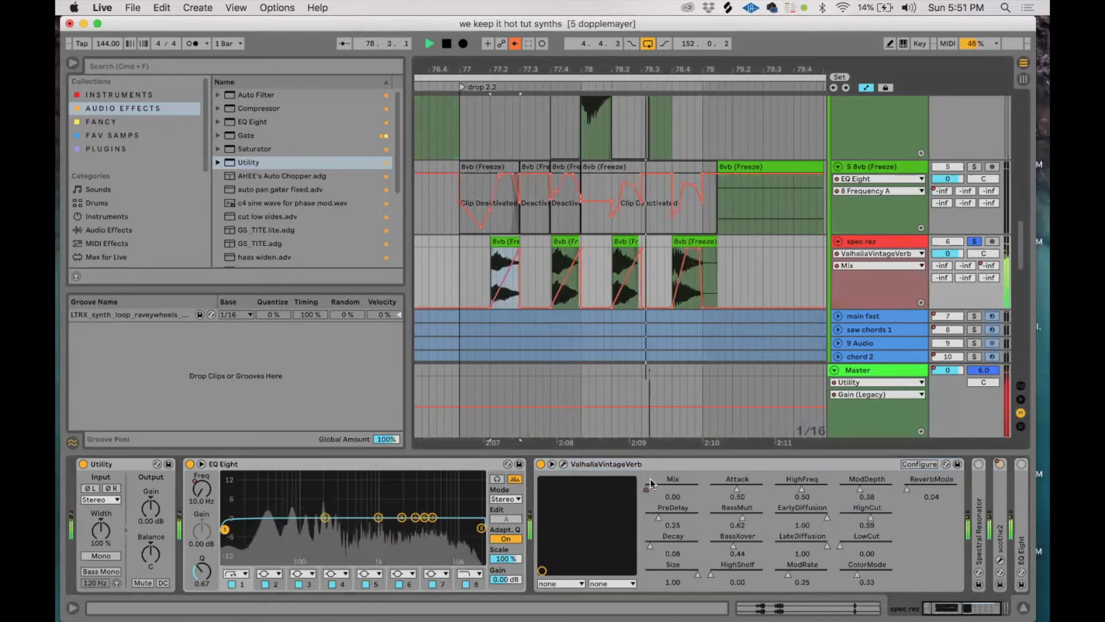
key("space")
Examine ValhallaVintageVerb's settings in its plug-in window while auditioning the clips, and close the window.
left_click(564, 463)
left_click(563, 463)
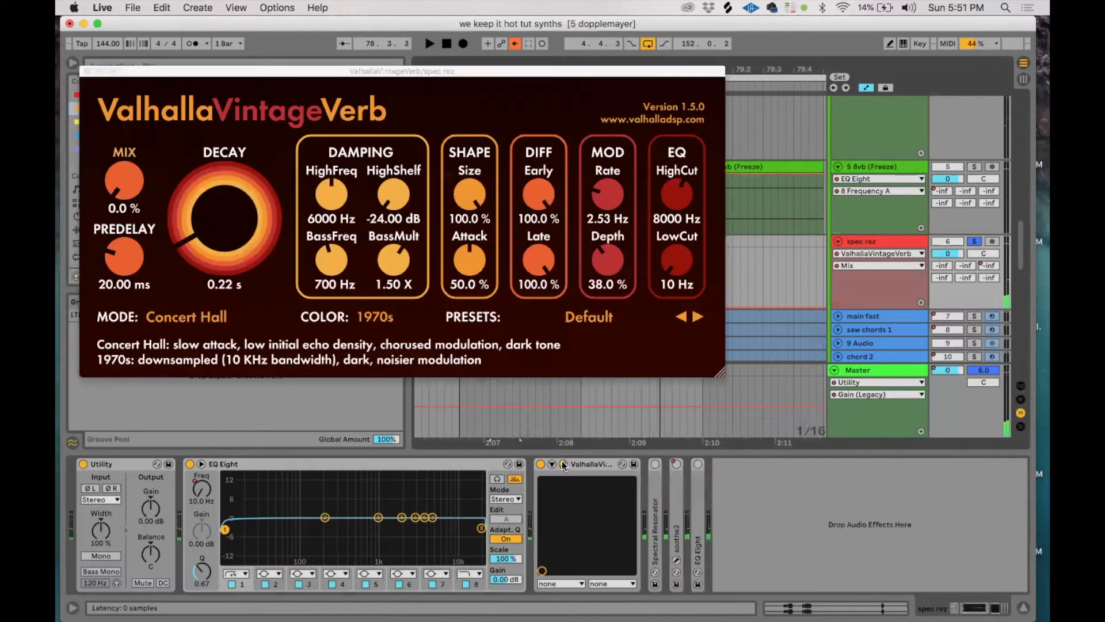
key("space")
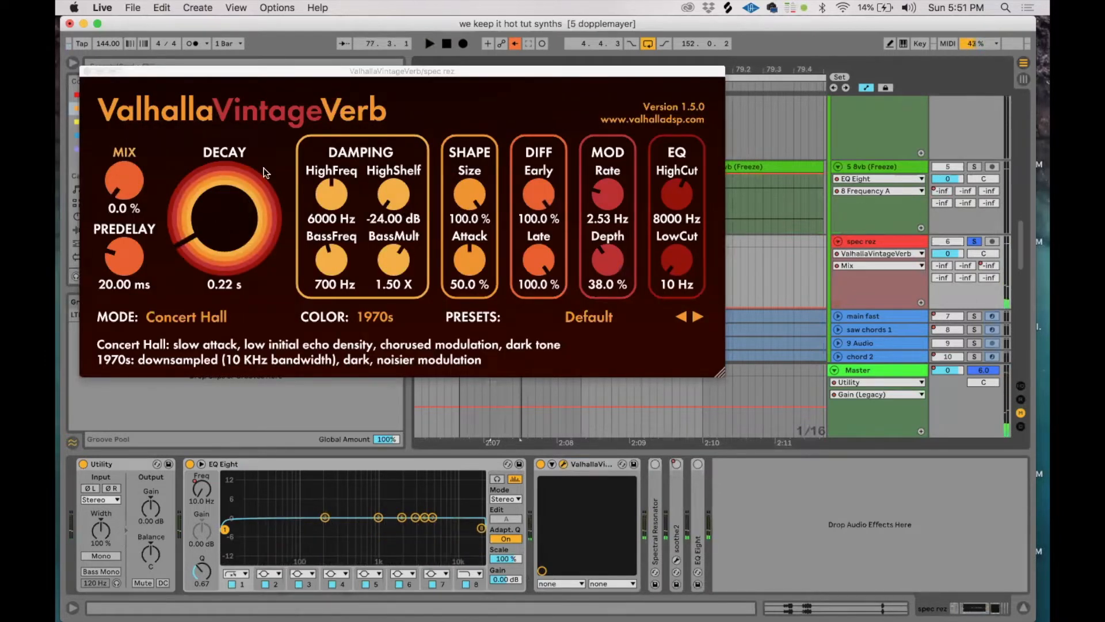
left_click(88, 71)
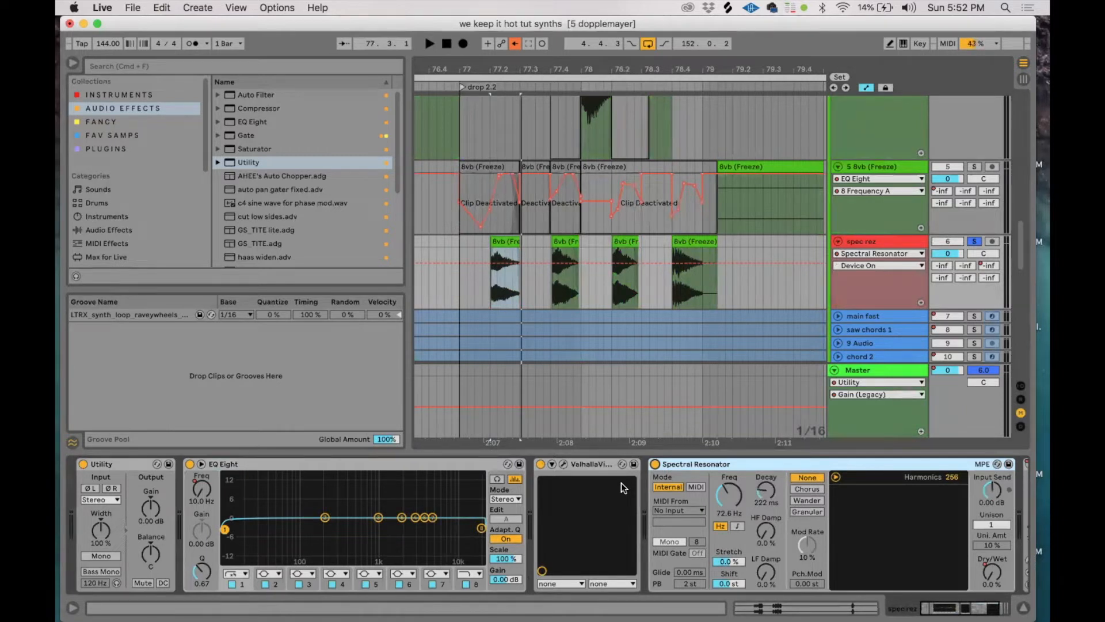
Collapse ValhallaVintageVerb, show Spectral Resonator's Freq and Dry/Wet automation, and play the last spec rez clip from 78.4.1.
double_click(580, 460)
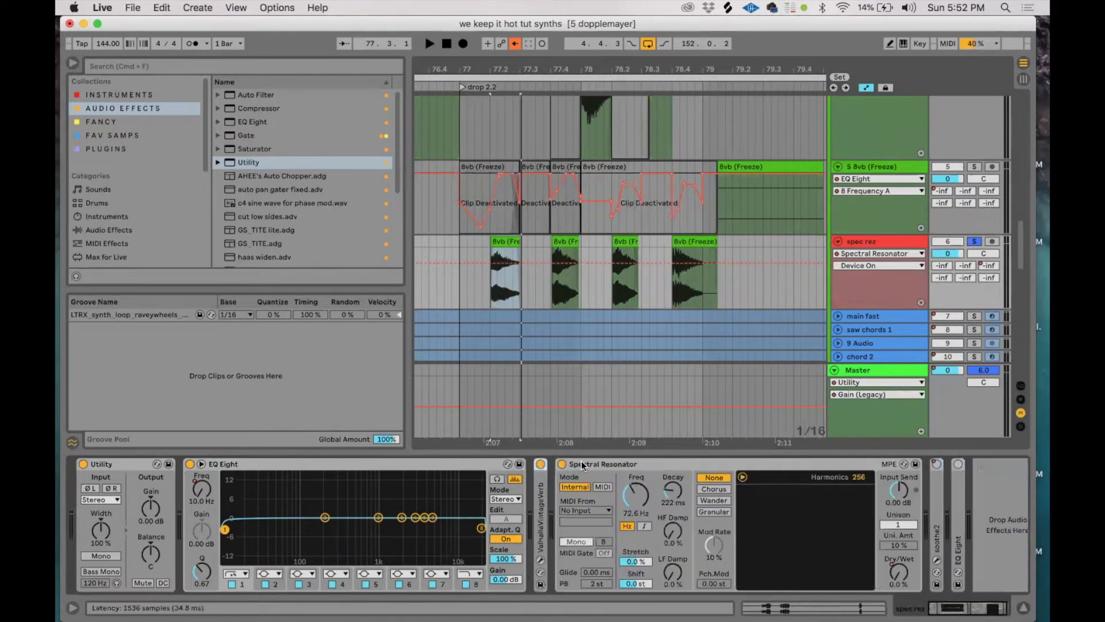
left_click(637, 496)
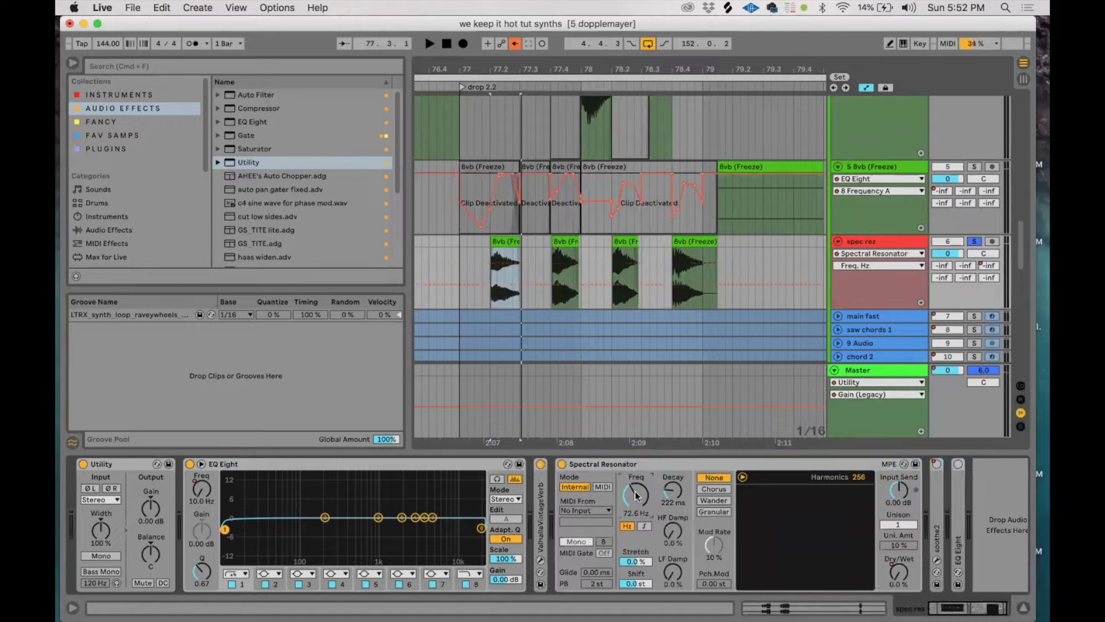
left_click(899, 572)
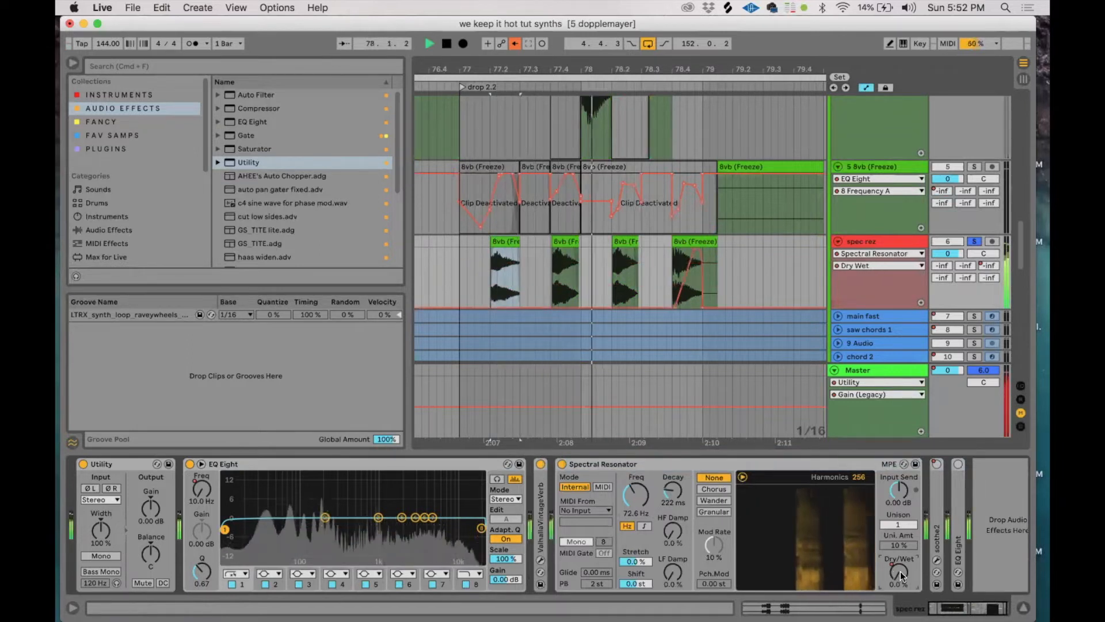
left_click(687, 242)
key("space")
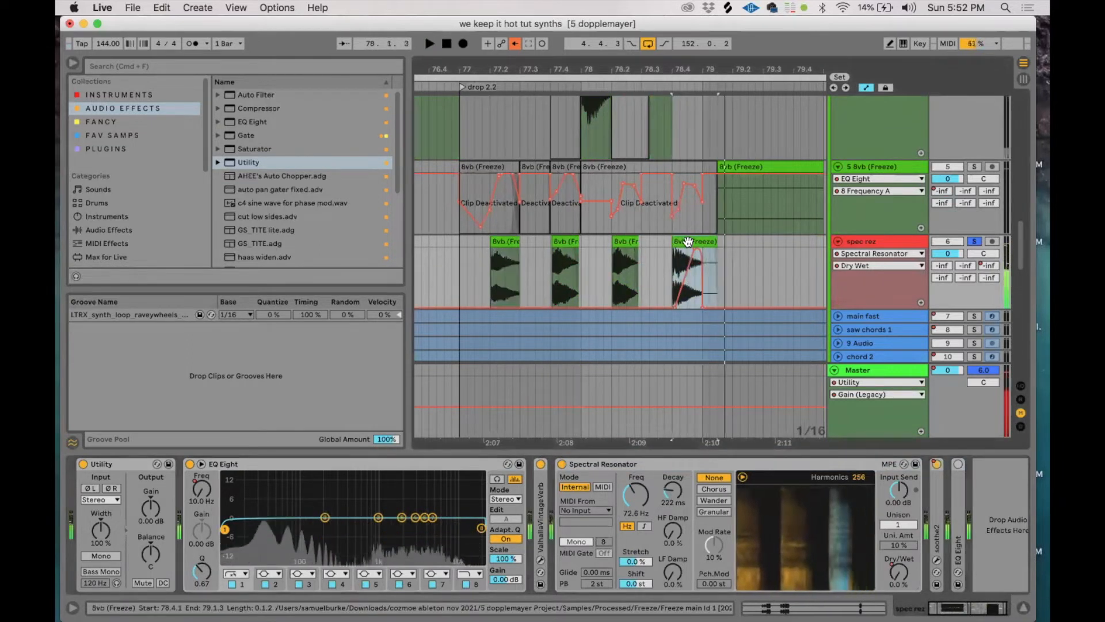
Compare the last spec rez clip with Spectral Resonator off and on, and set its Freq to 117 Hz.
left_click(563, 464)
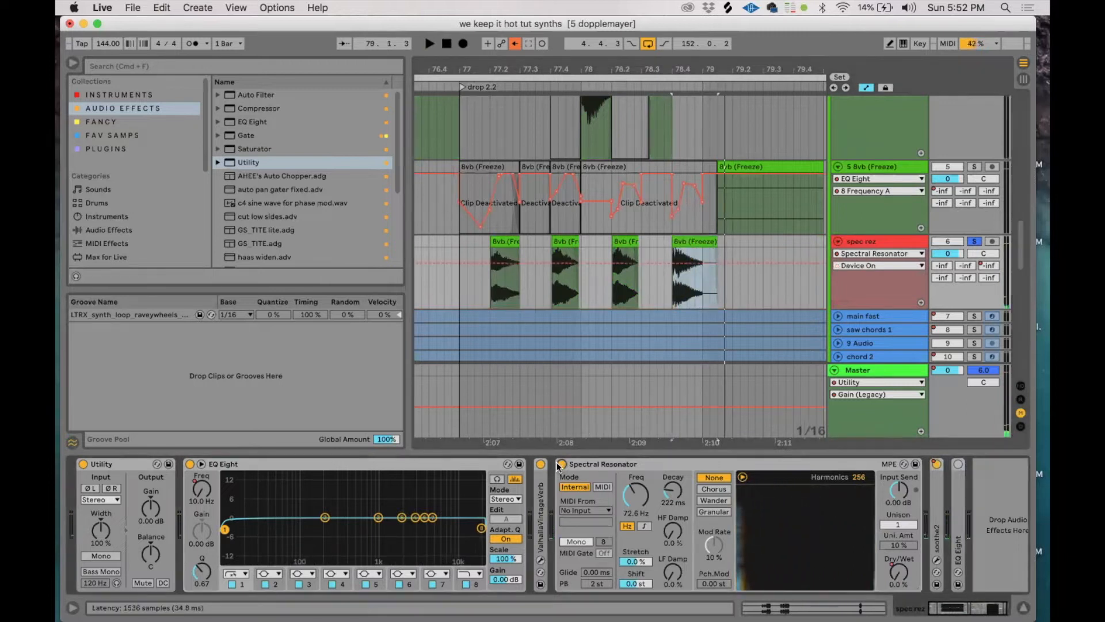
left_click(562, 464)
key("space")
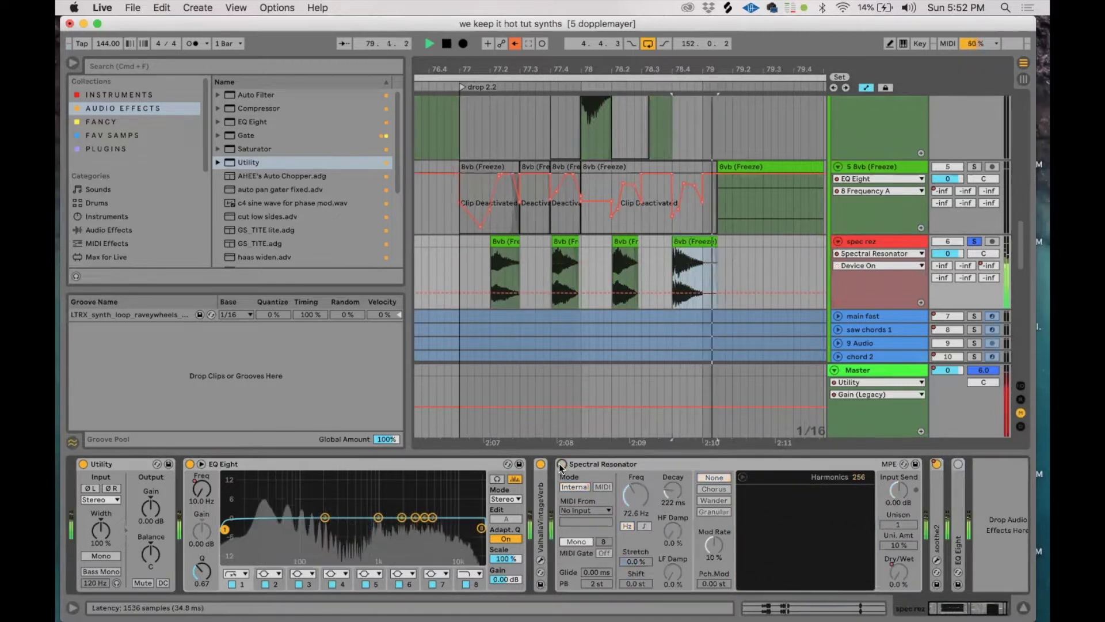
key("space")
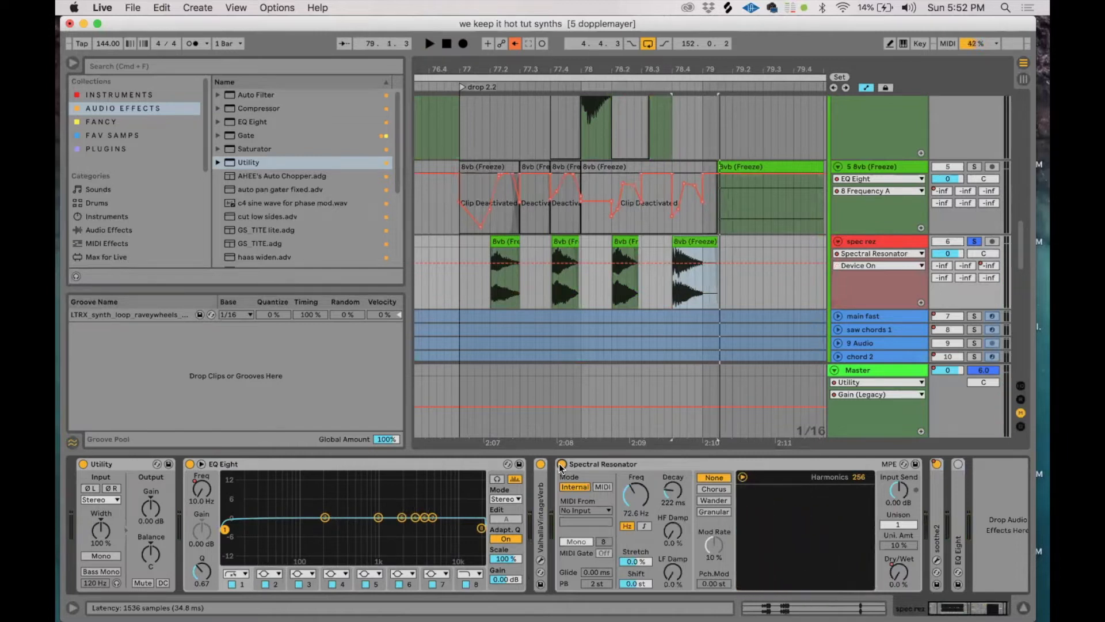
key("space")
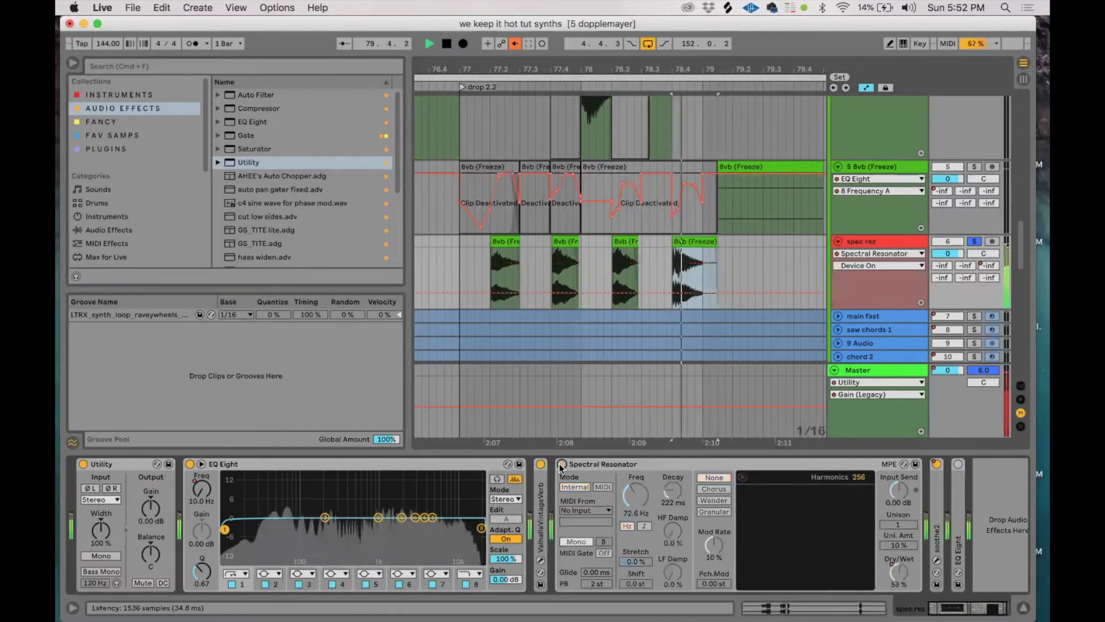
left_click(562, 464)
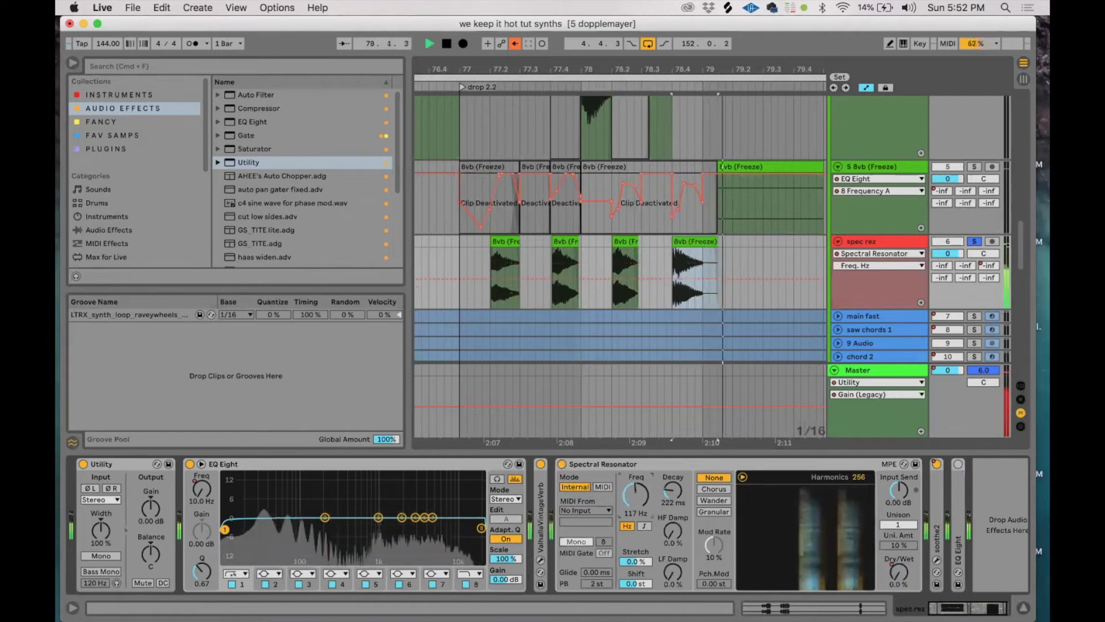
key("space")
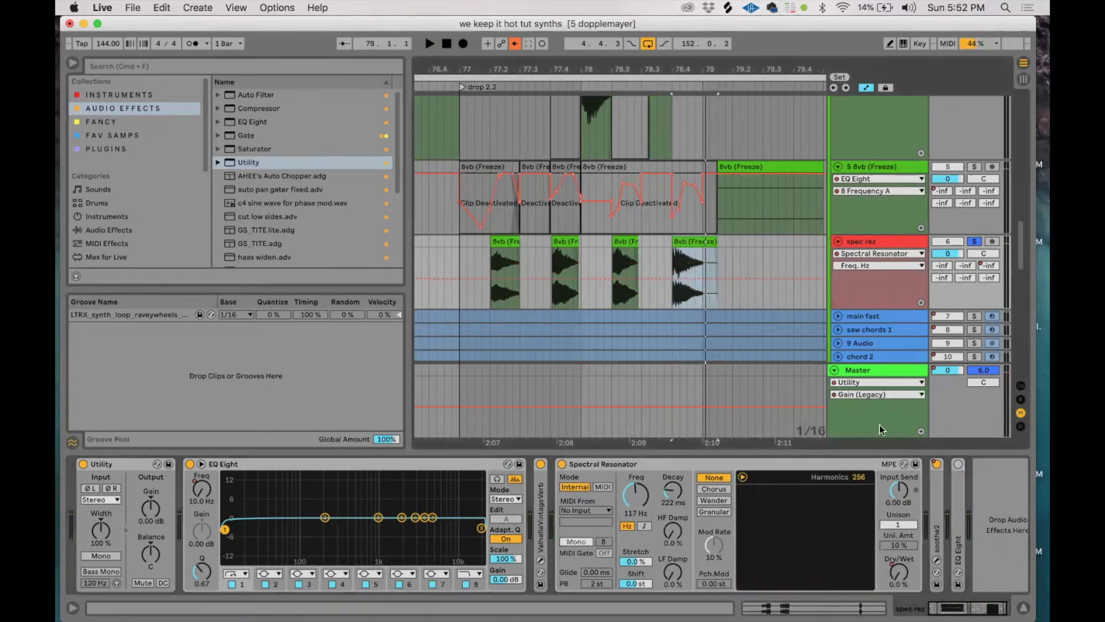
Expand soothe2 on the spec rez track and open its plug-in window.
double_click(936, 496)
left_click(959, 464)
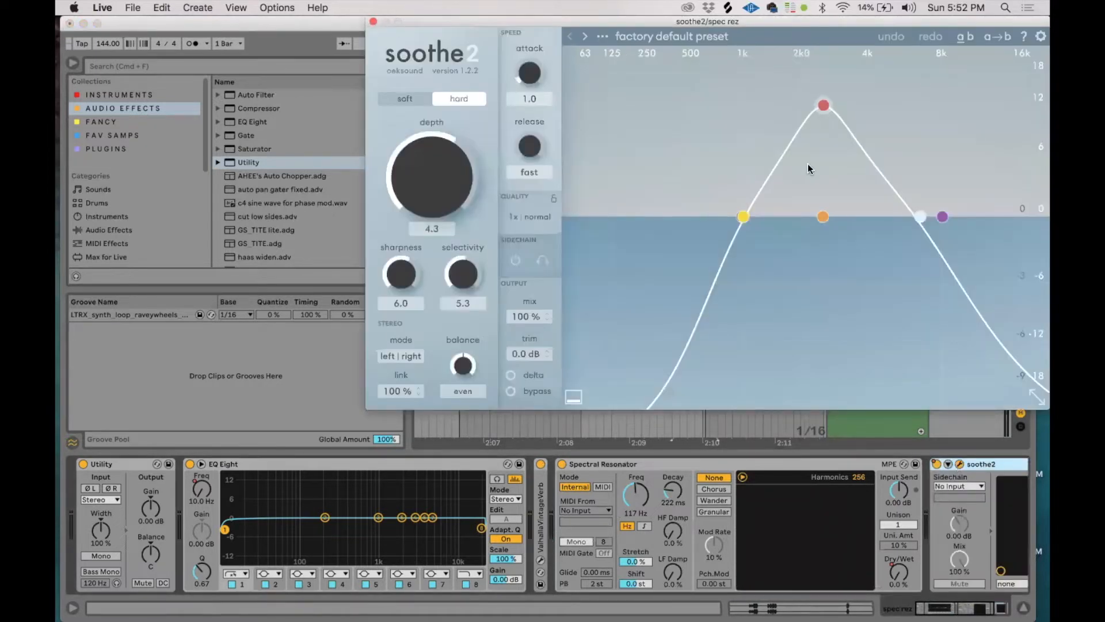
Audition the last spec rez clip while varying soothe2's depth with band 3 selected, and close the plug-in window.
left_click(819, 107)
key("space")
left_click_drag(449, 178, 448, 209)
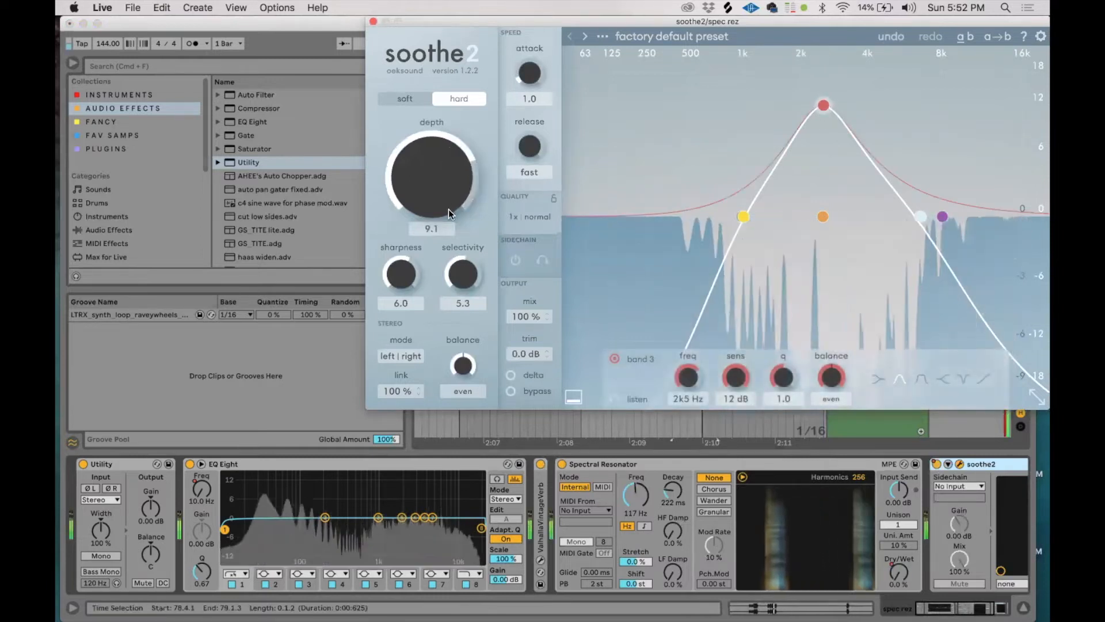
left_click_drag(414, 147, 418, 171)
double_click(692, 464)
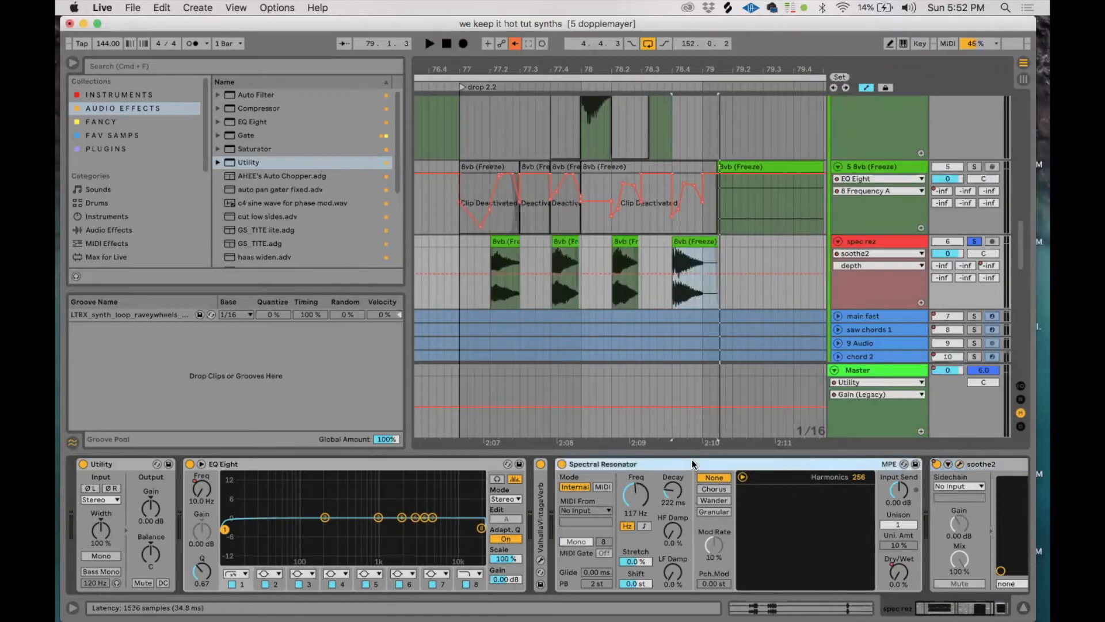
left_click(690, 463)
double_click(760, 518)
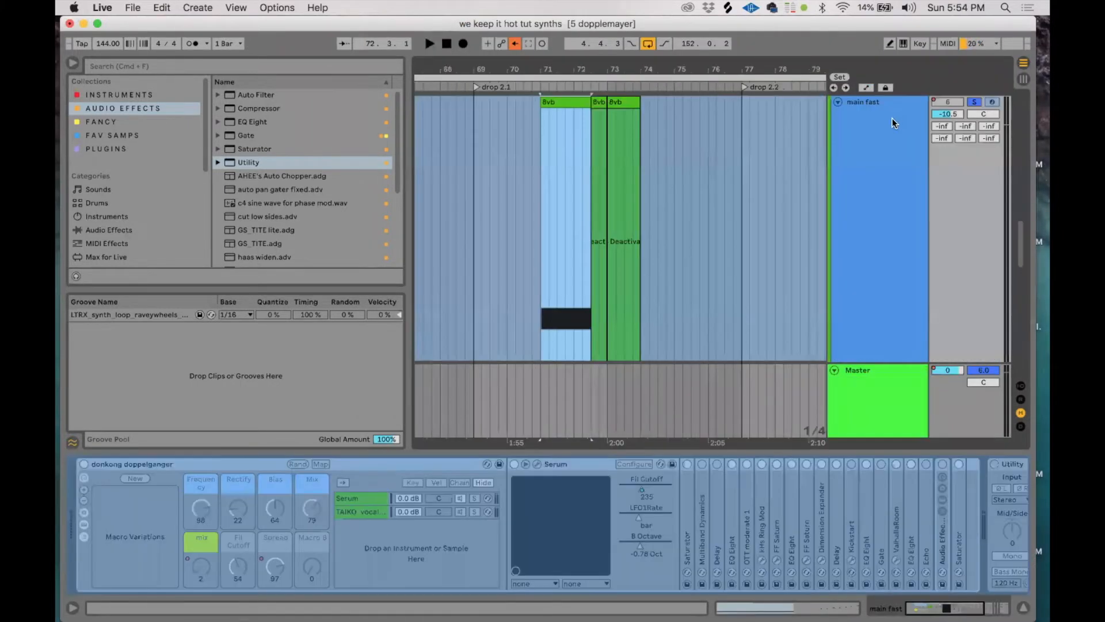
Review the main fast track's device chain from Serum to the final Utility, and play its 8vb clip at 71.1.1.
left_click(893, 119)
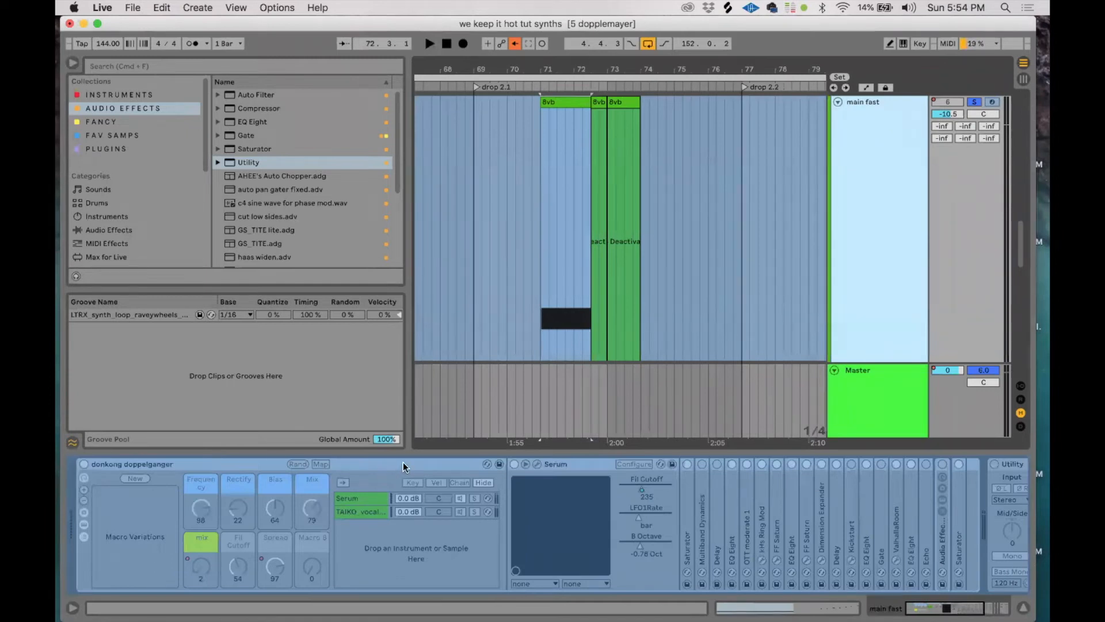
scroll(681, 492, "right", 5)
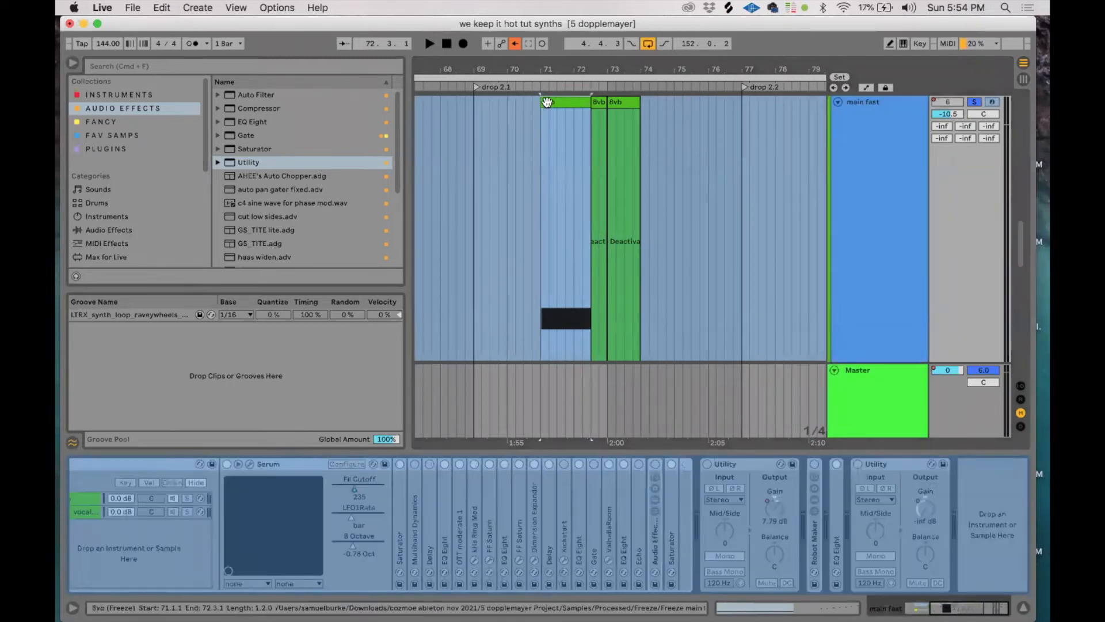
left_click(574, 103)
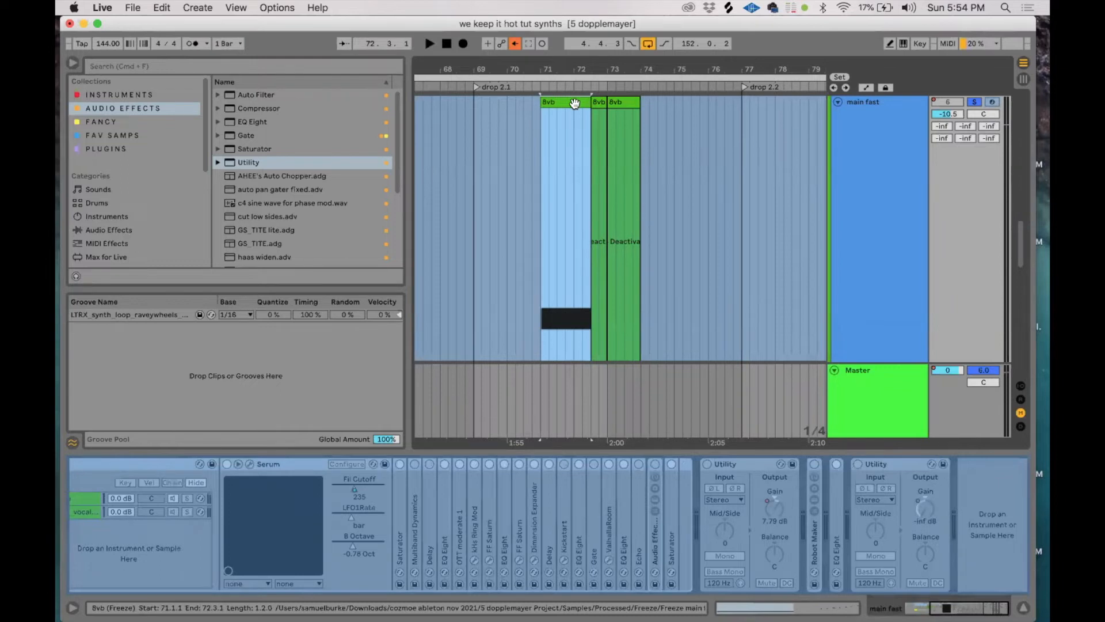
left_click(913, 160)
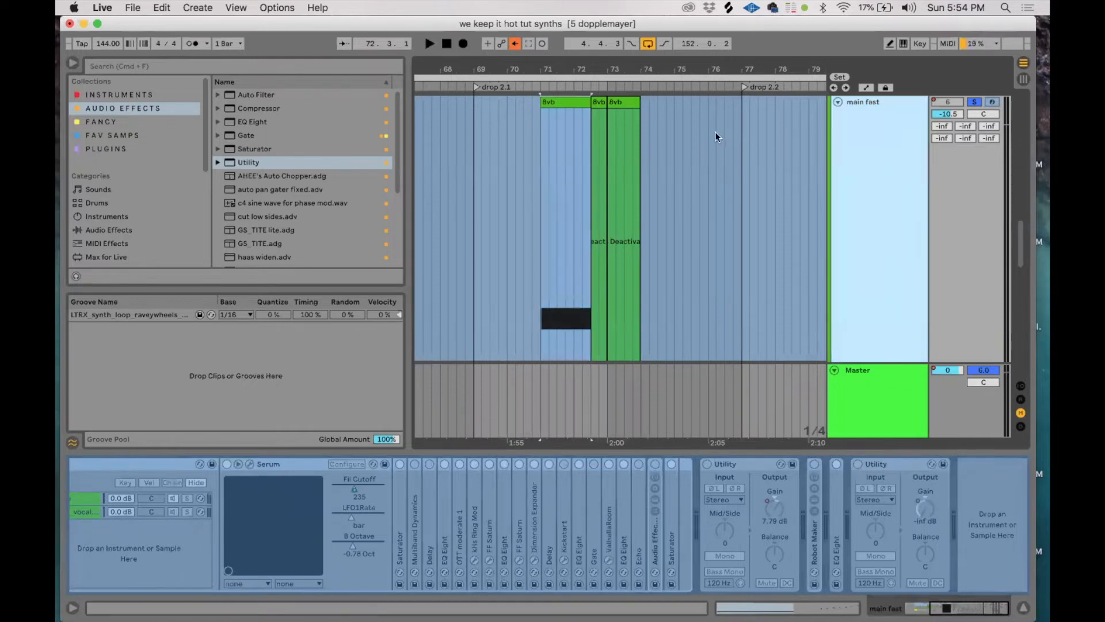
left_click(555, 103)
key("space")
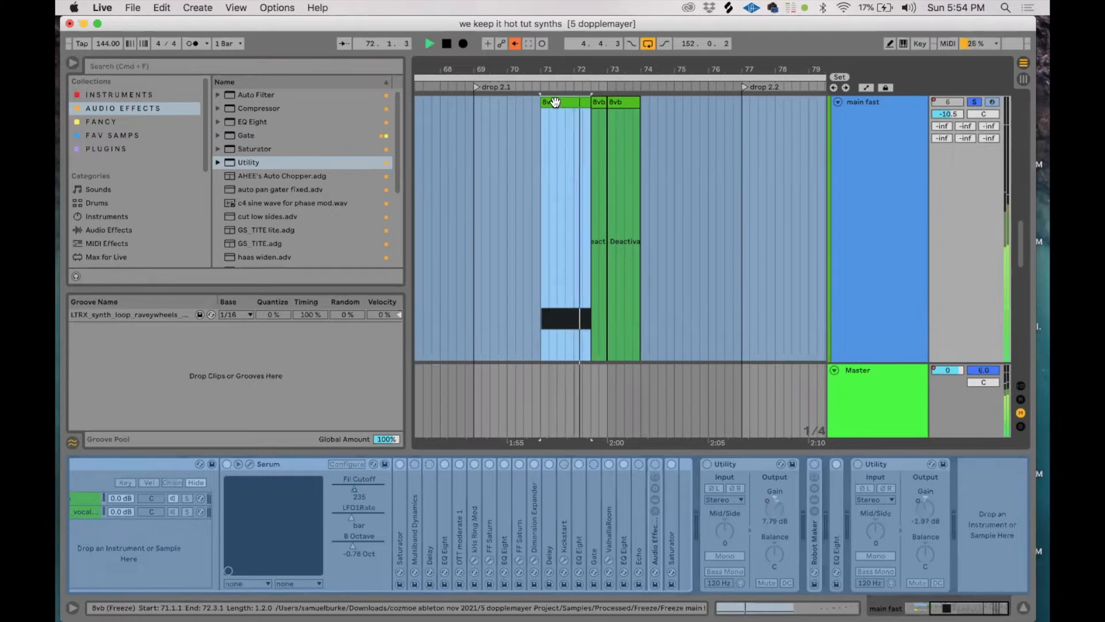
key("space")
Examine the main fast chain back to the donkong doppelganger rack and play the clip at 71.1.1 again.
scroll(610, 234, "down", 1)
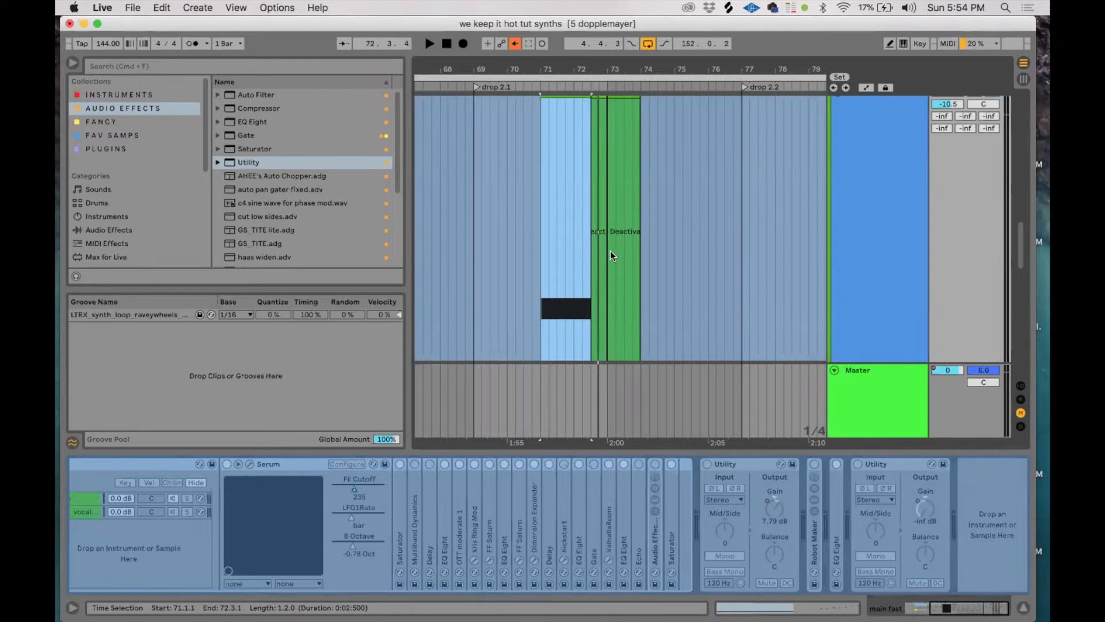
left_click(566, 118)
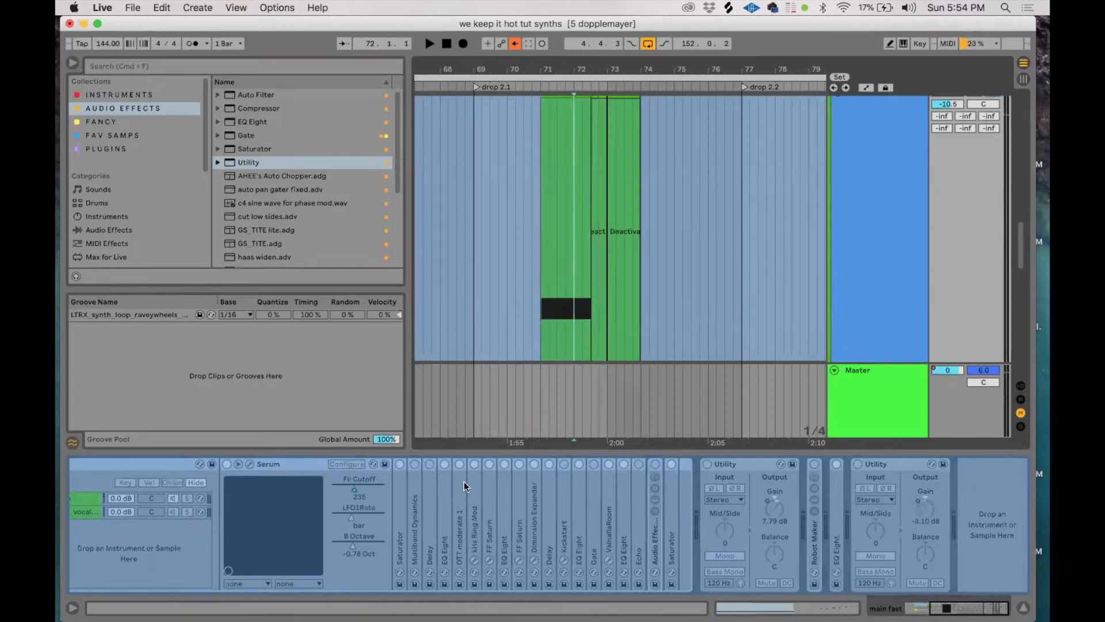
scroll(558, 242, "up", 3)
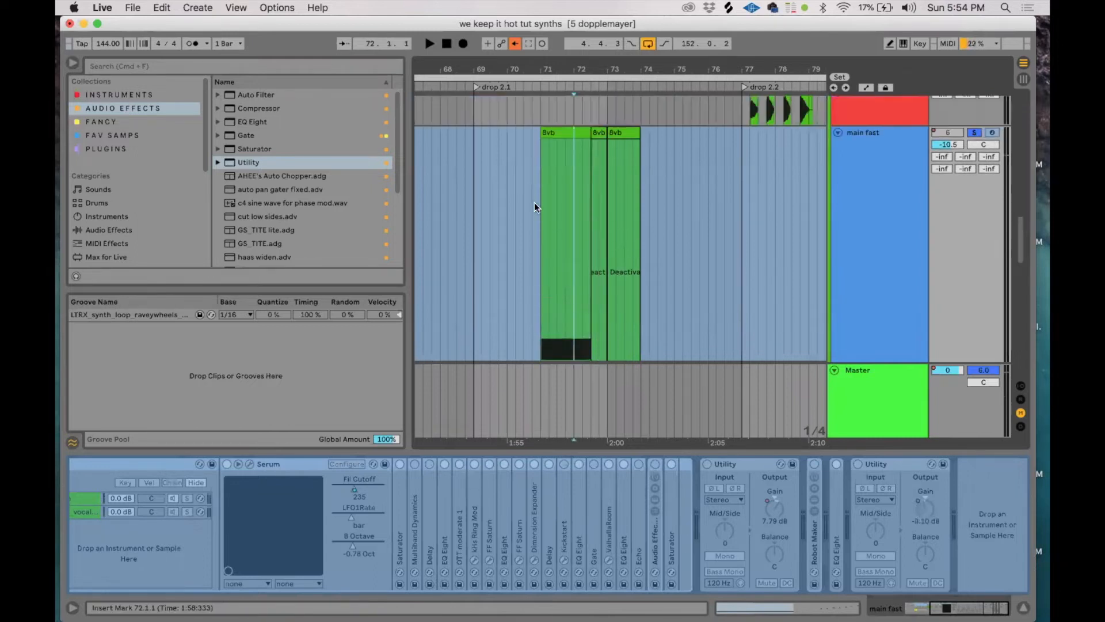
left_click(553, 139)
scroll(282, 485, "left", 5)
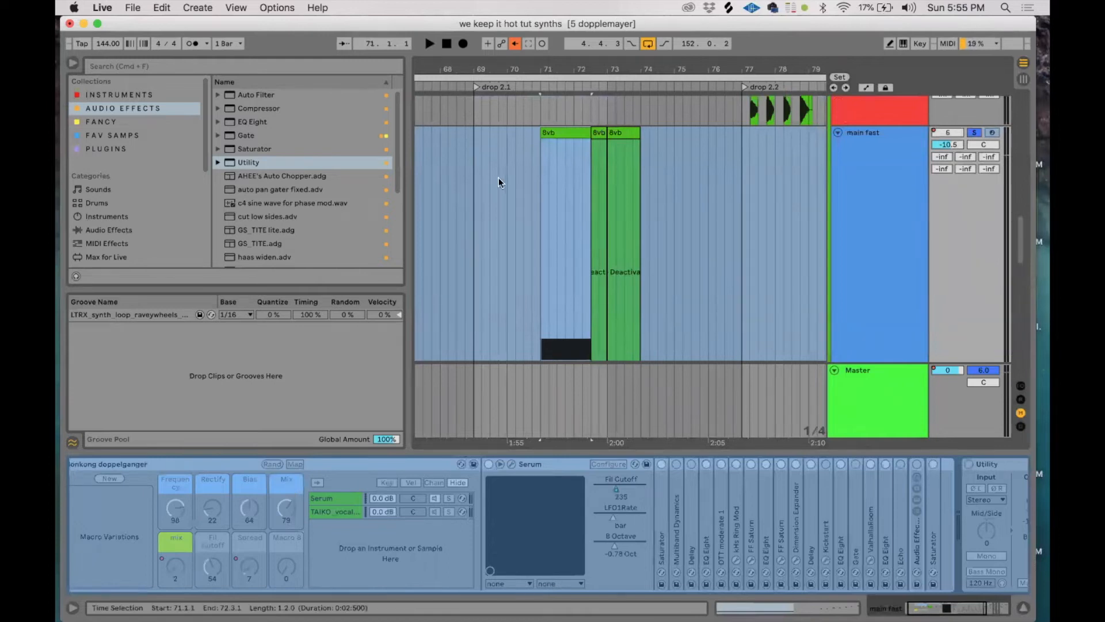
left_click(563, 134)
key("space")
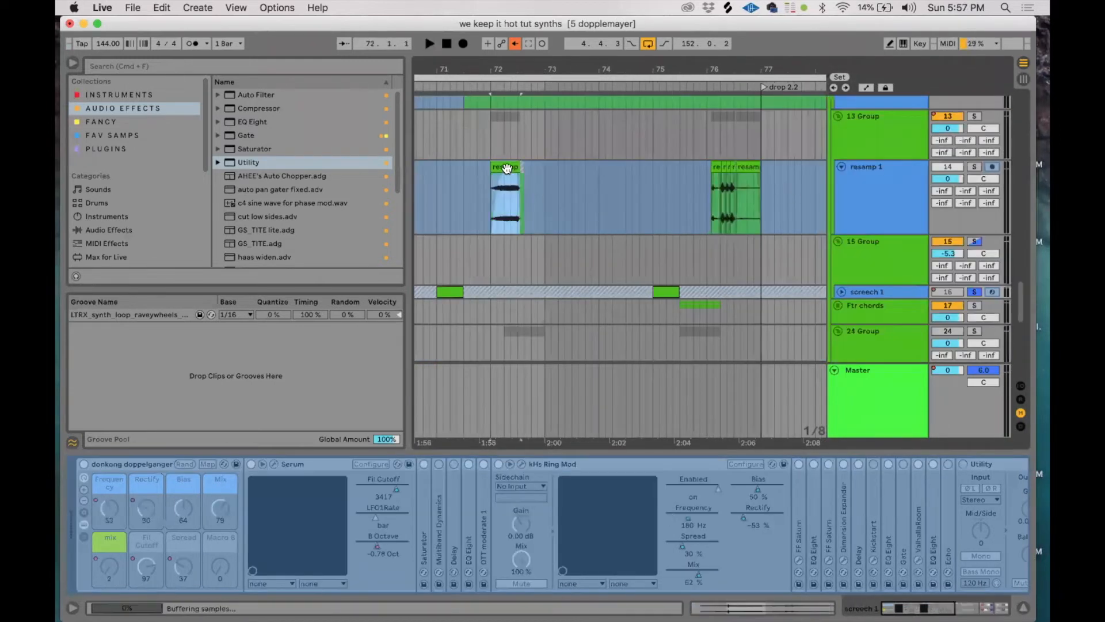
Play the resamp 1 clips at 72.1.1 and just after bar 76, and show the 13 Group's EQ Eight.
left_click(506, 167)
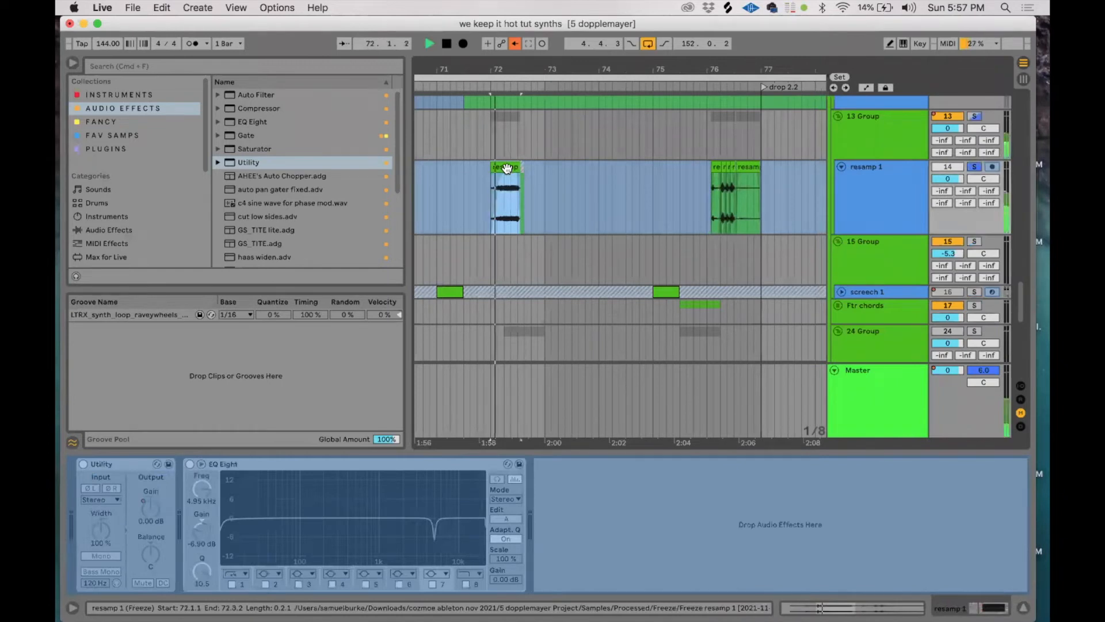
left_click(713, 209)
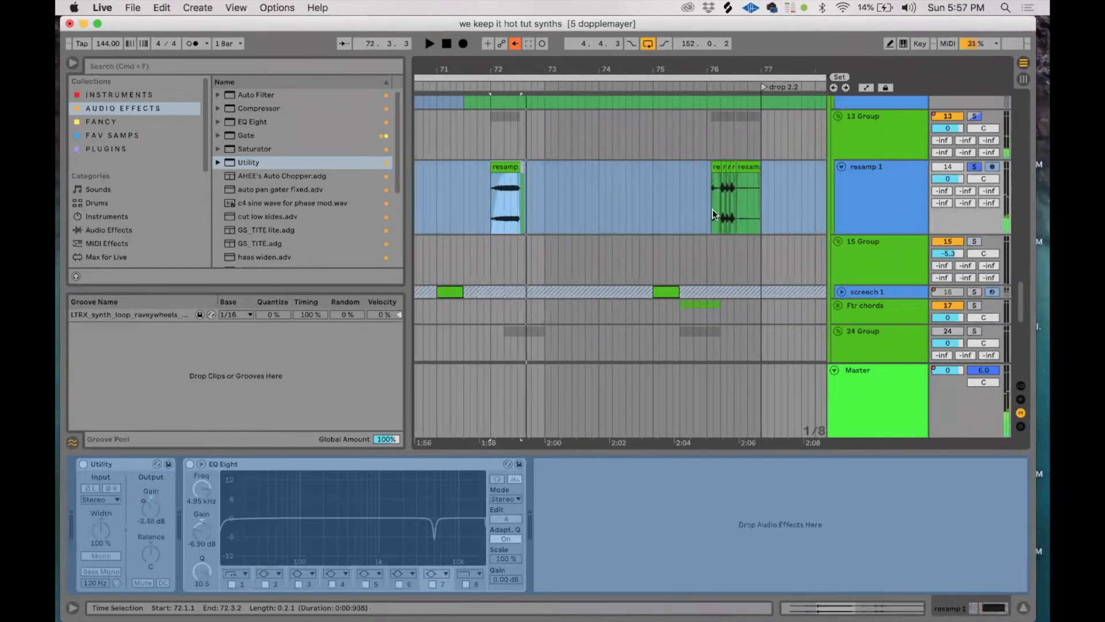
left_click(716, 167)
key("space")
left_click(859, 143)
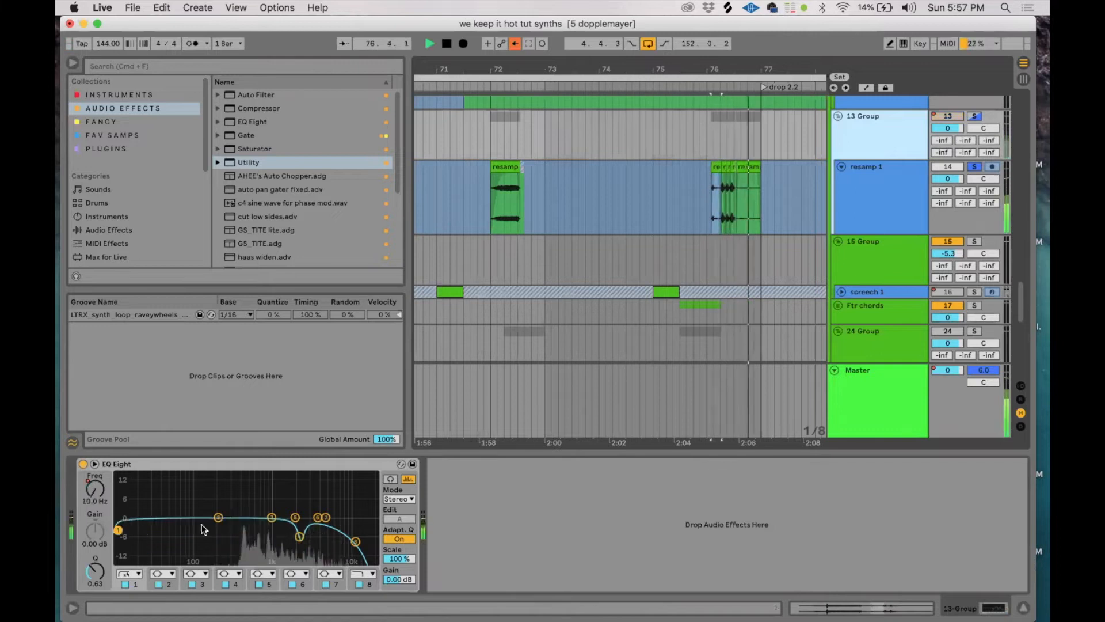
Replay the short resamp 1 clips from 76.1.2 while watching the 13 Group's EQ Eight low-cut movement.
left_click(719, 168)
left_click_drag(727, 82, 728, 135)
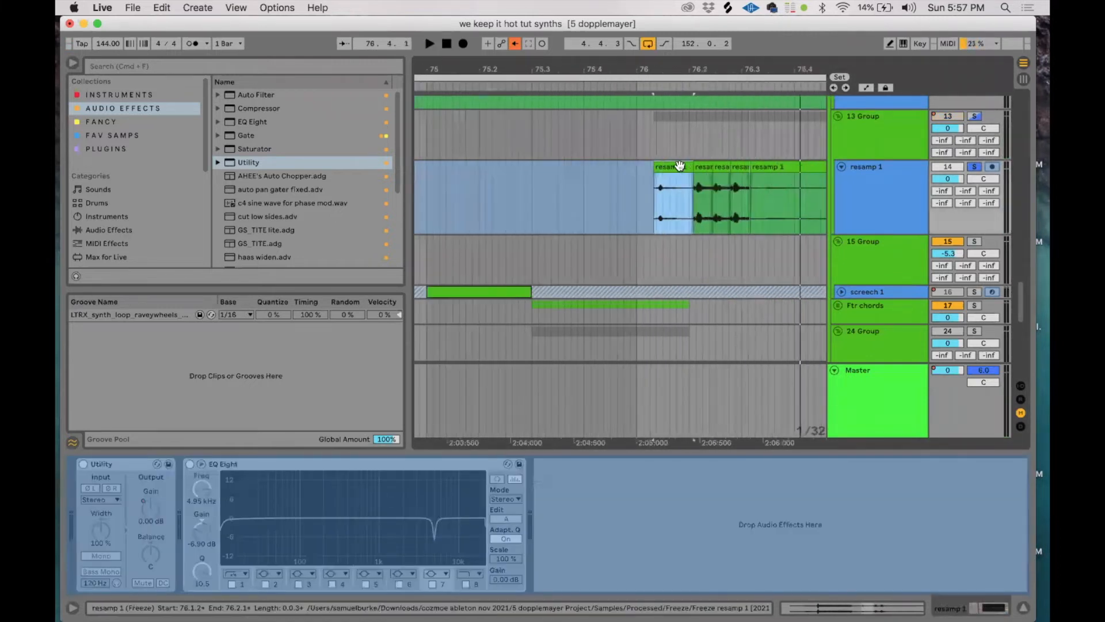
left_click(830, 164)
key("space")
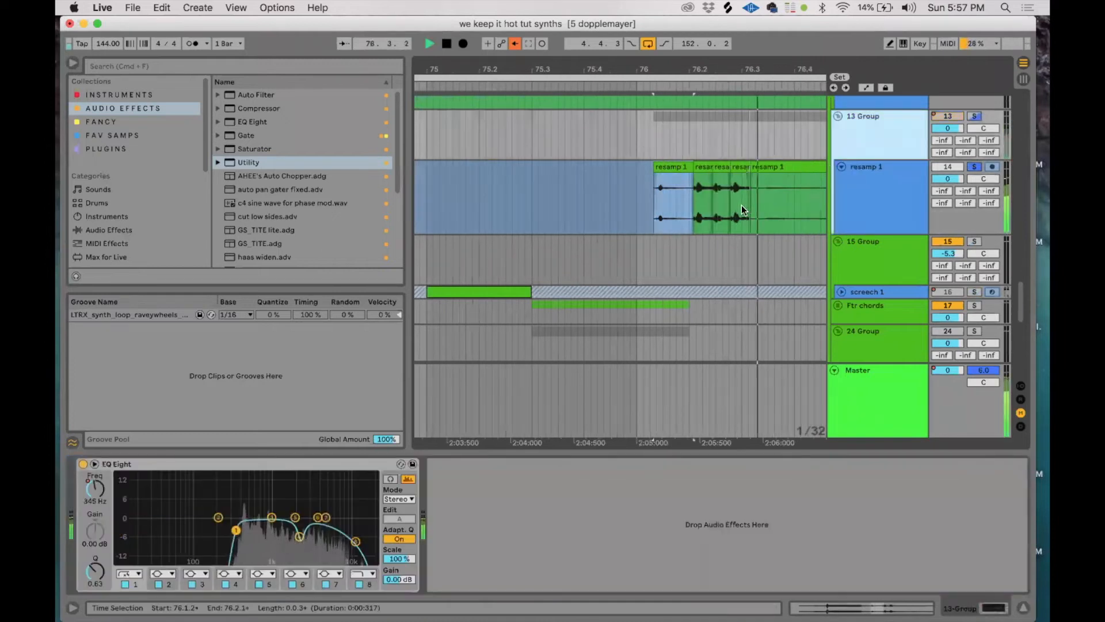
key("space")
key("space")
scroll(741, 205, "down", 2)
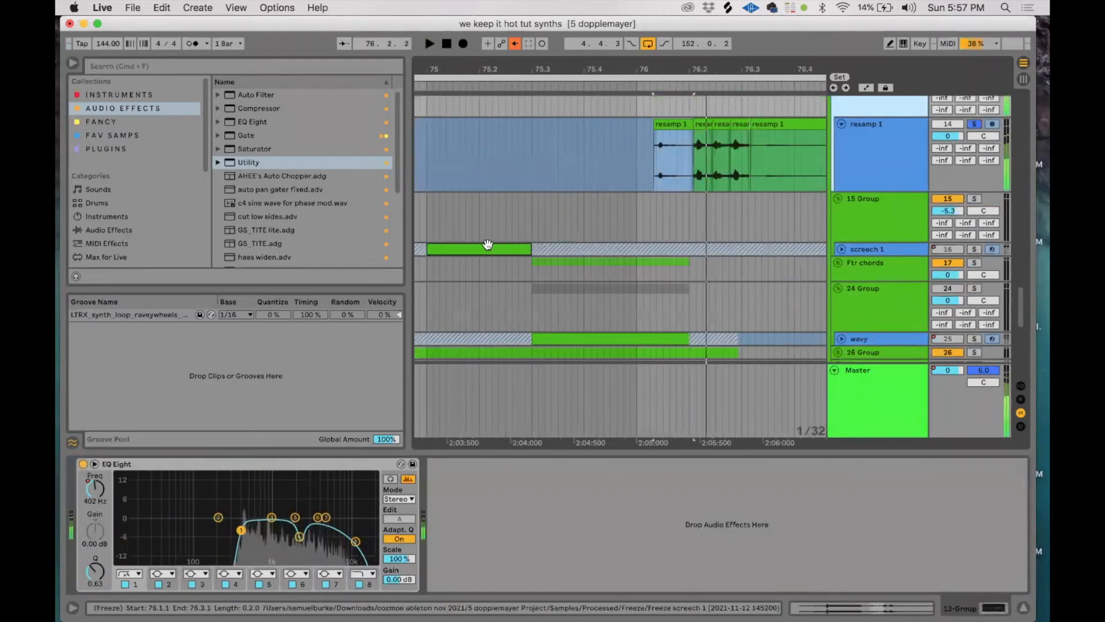
key("space")
Unfold and solo the screech 1 track, and play its clip from 75.1.1 to 75.3.1.
left_click(865, 252)
double_click(866, 253)
key("s")
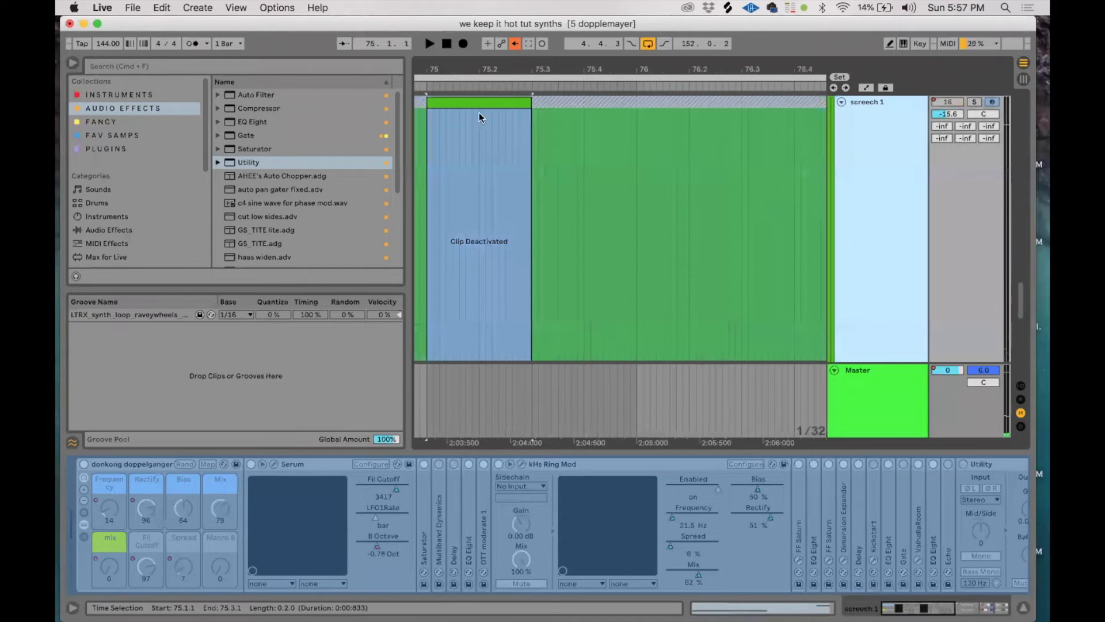
key("space")
left_click_drag(494, 63, 587, 51)
key("space")
key("space")
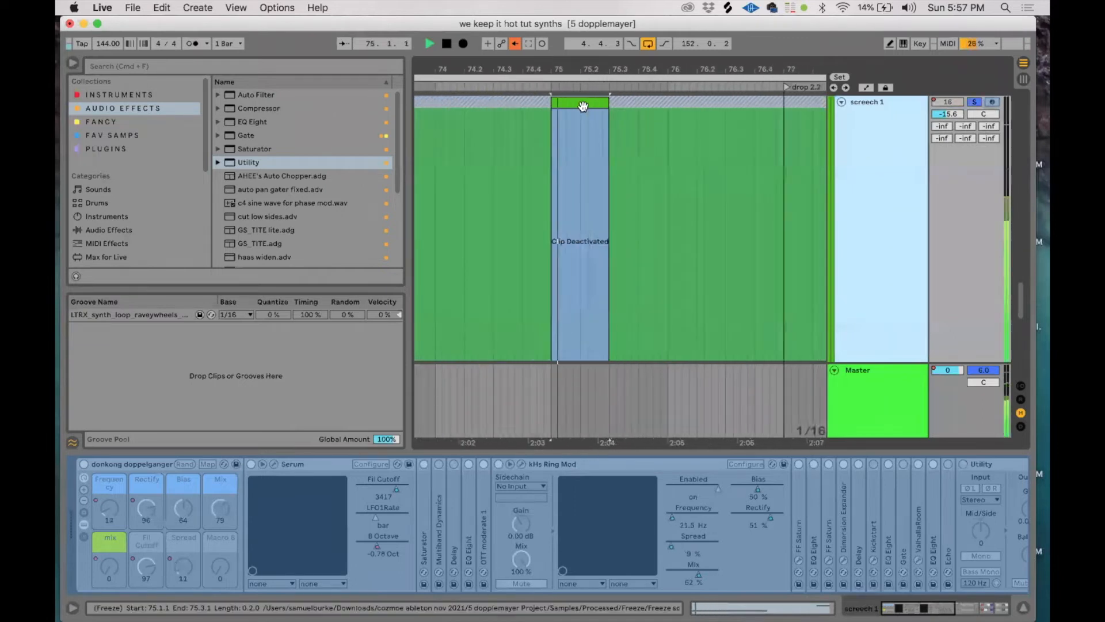
key("space")
key("space")
key("space")
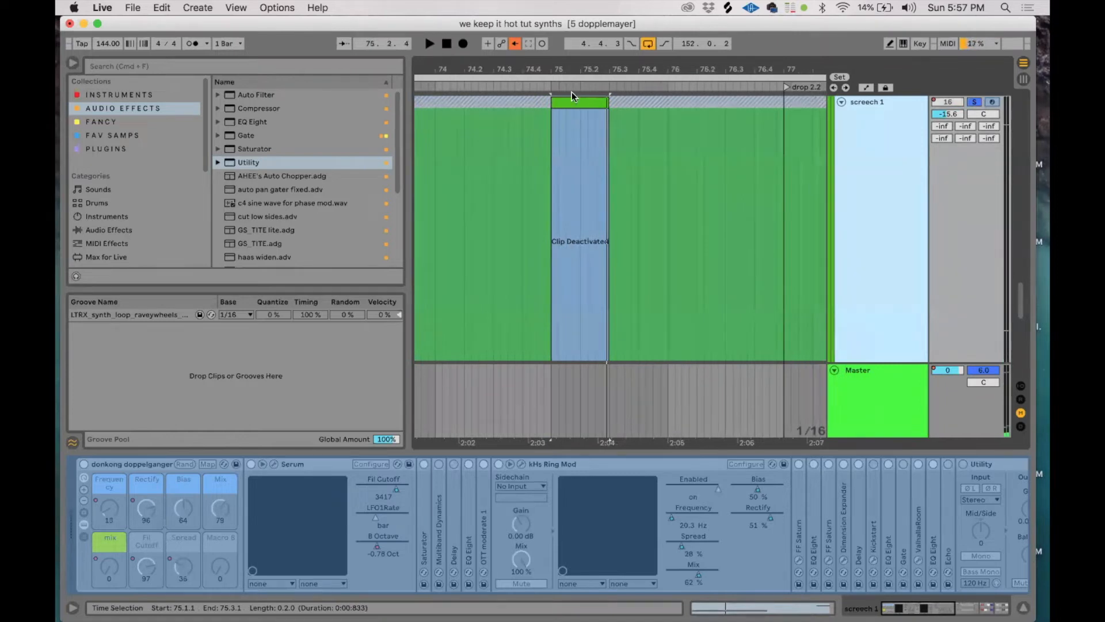
Play the screech 1 clip from 75.1.1 in context with the track's solo off.
scroll(573, 117, "down", 10)
scroll(573, 118, "up", 9)
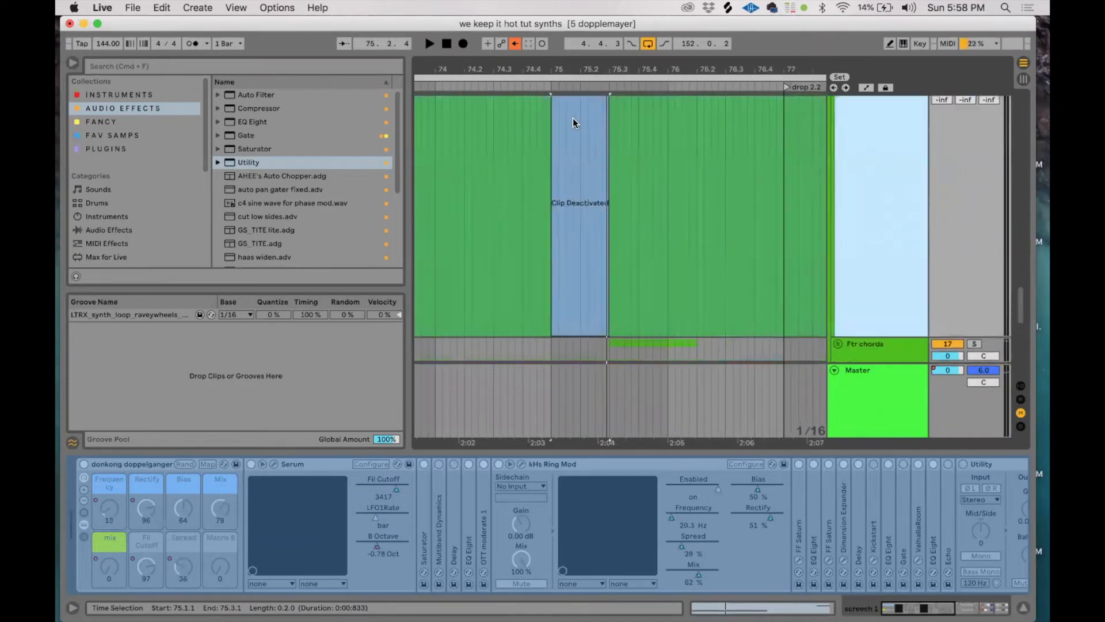
key("space")
scroll(572, 126, "up", 5)
key("space")
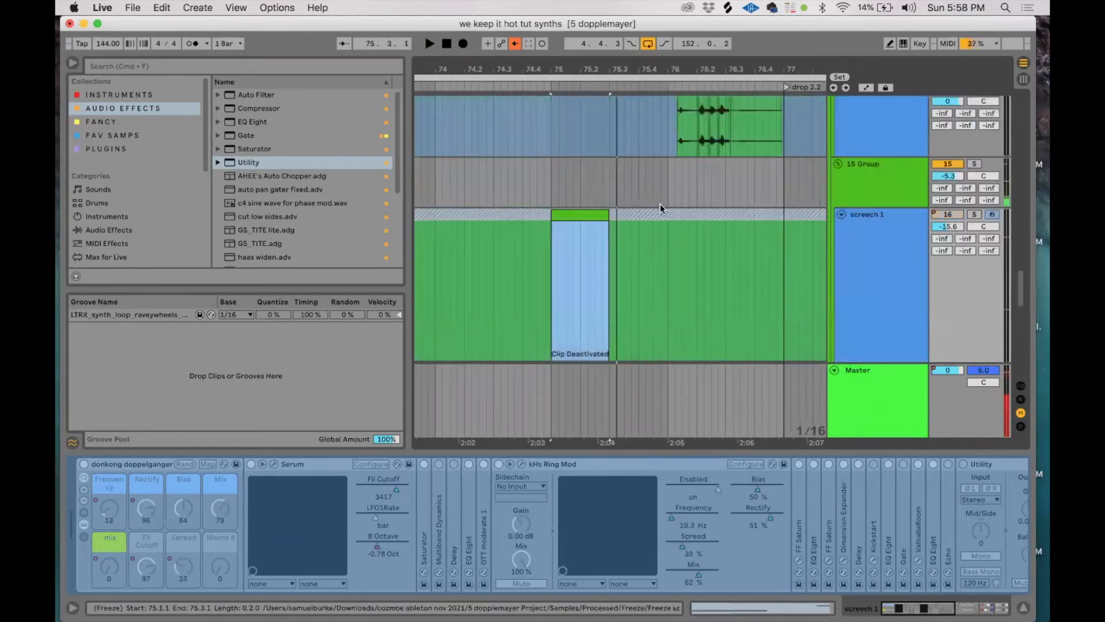
Solo the screech 1 track again and unfreeze it.
left_click(862, 218)
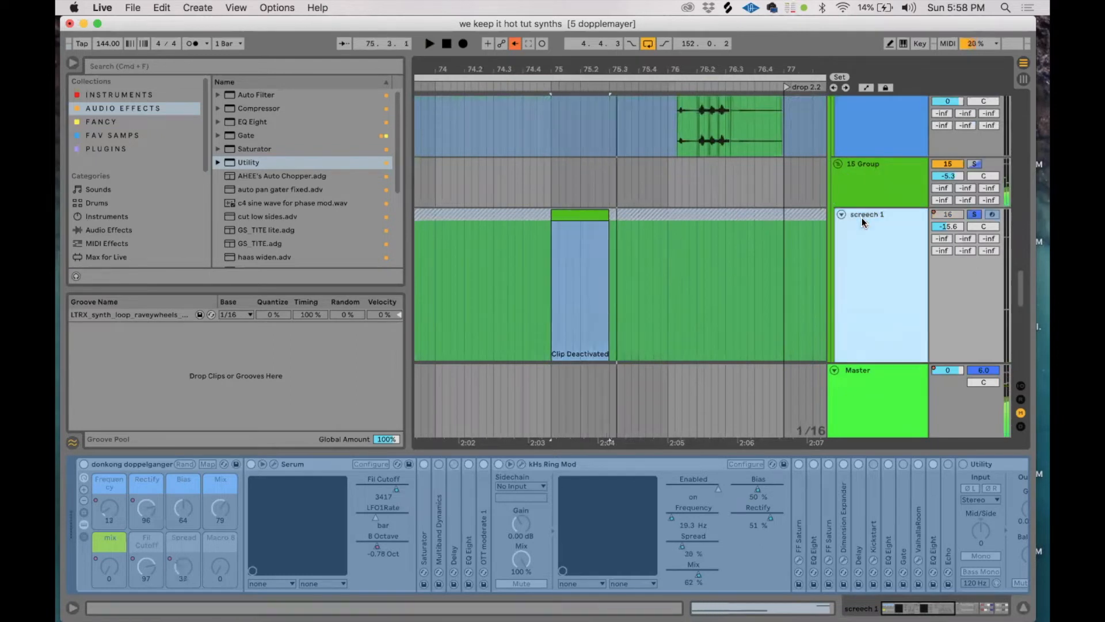
right_click(862, 288)
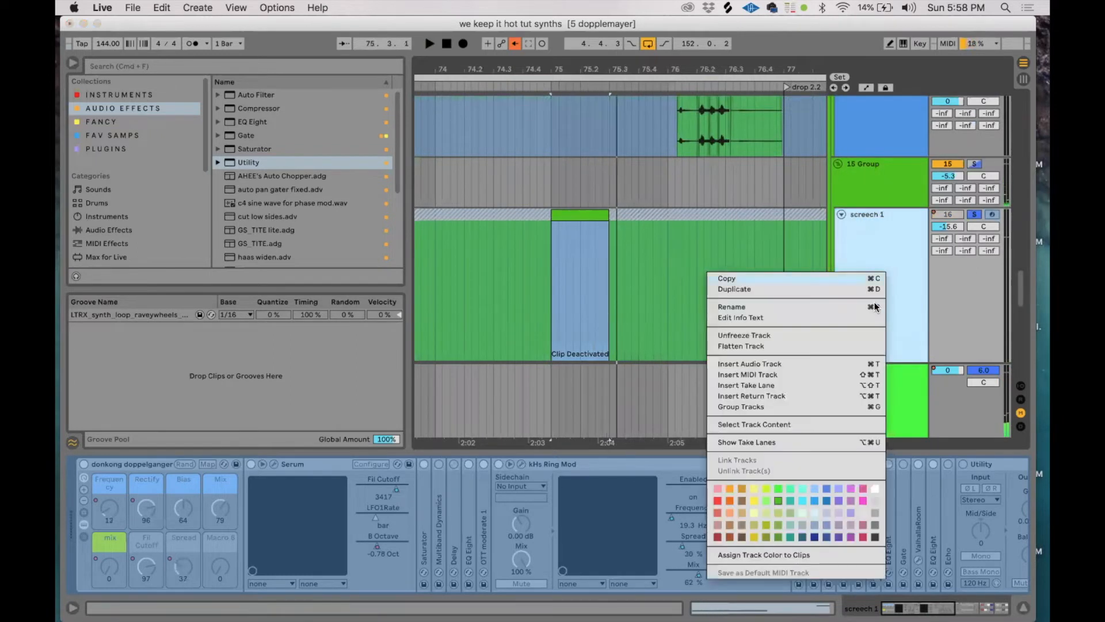
left_click(830, 334)
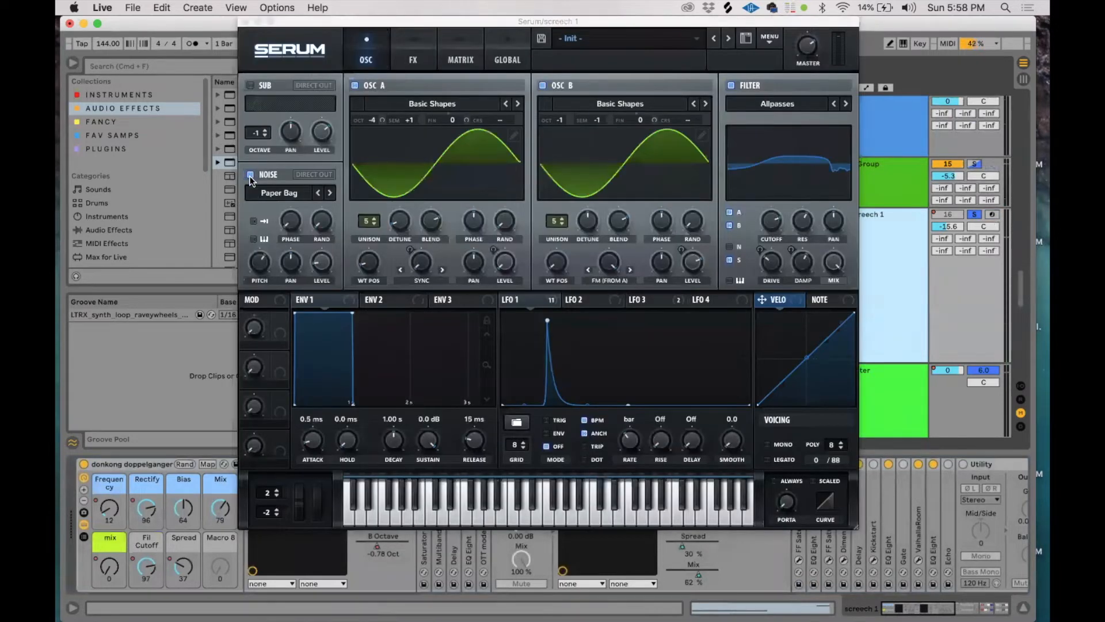
Examine Serum's sound on screech 1, checking the Paper Bag noise oscillator and the effects from Hyper to Compressor.
left_click(251, 176)
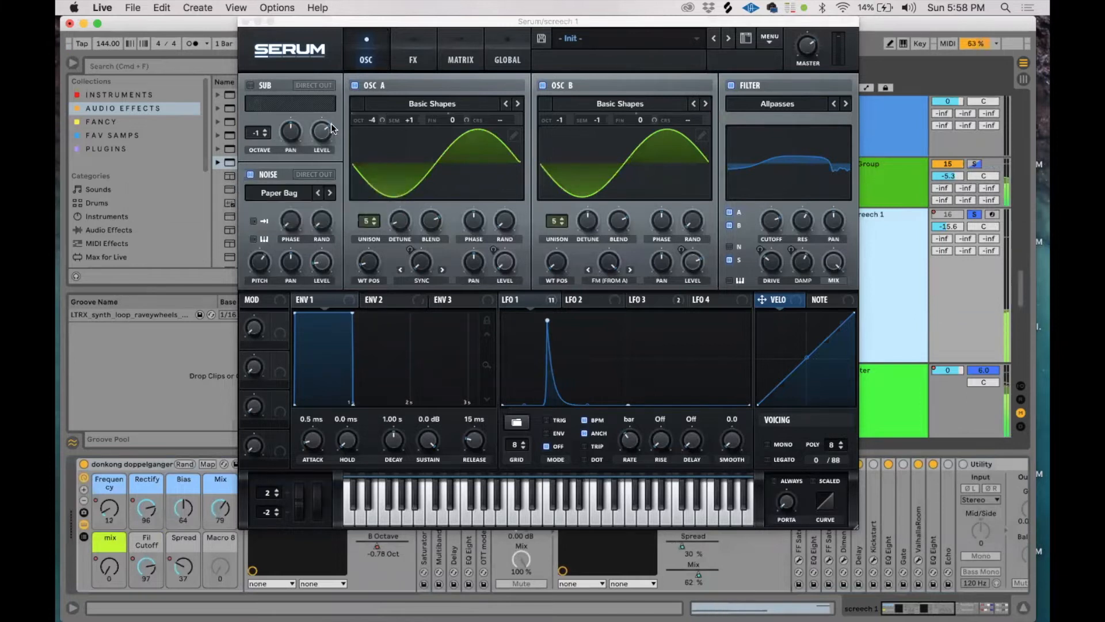
left_click(894, 205)
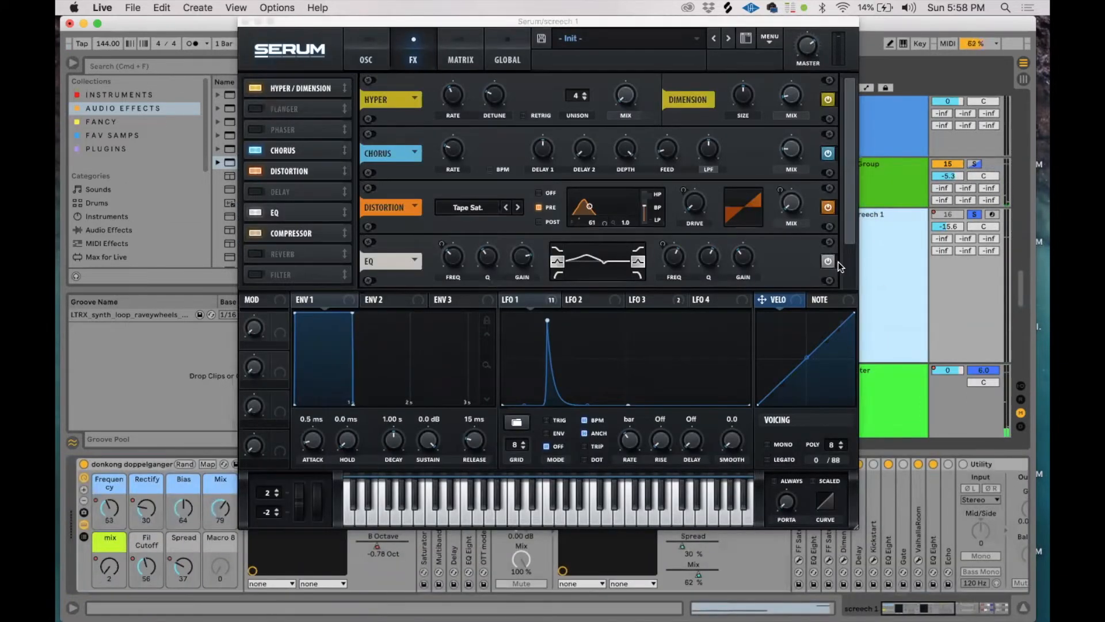
left_click(836, 252)
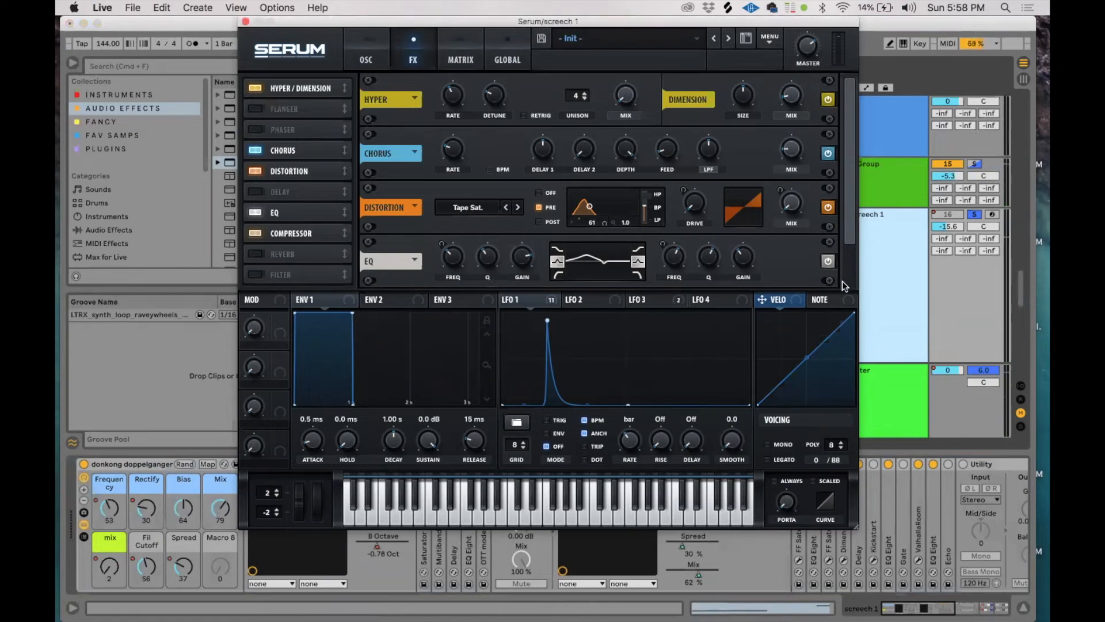
scroll(842, 280, "down", 2)
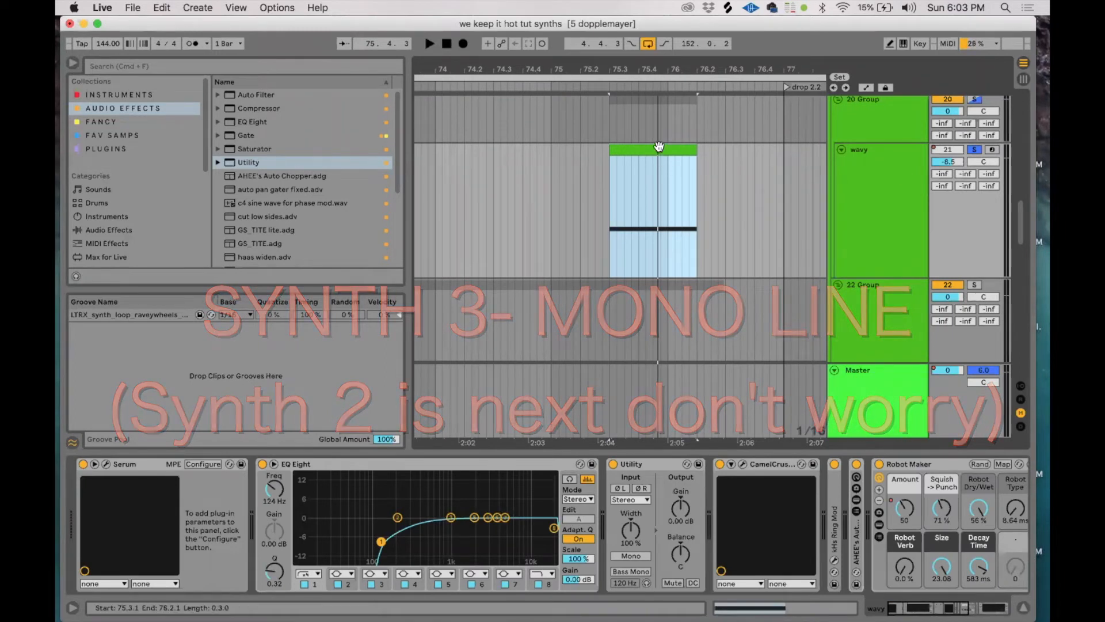
Delete the collapsed AHEE's Auto rack after Robot Maker on wavy, and play the clip with the effects after Serum switched off.
scroll(662, 160, "up", 1)
key("space")
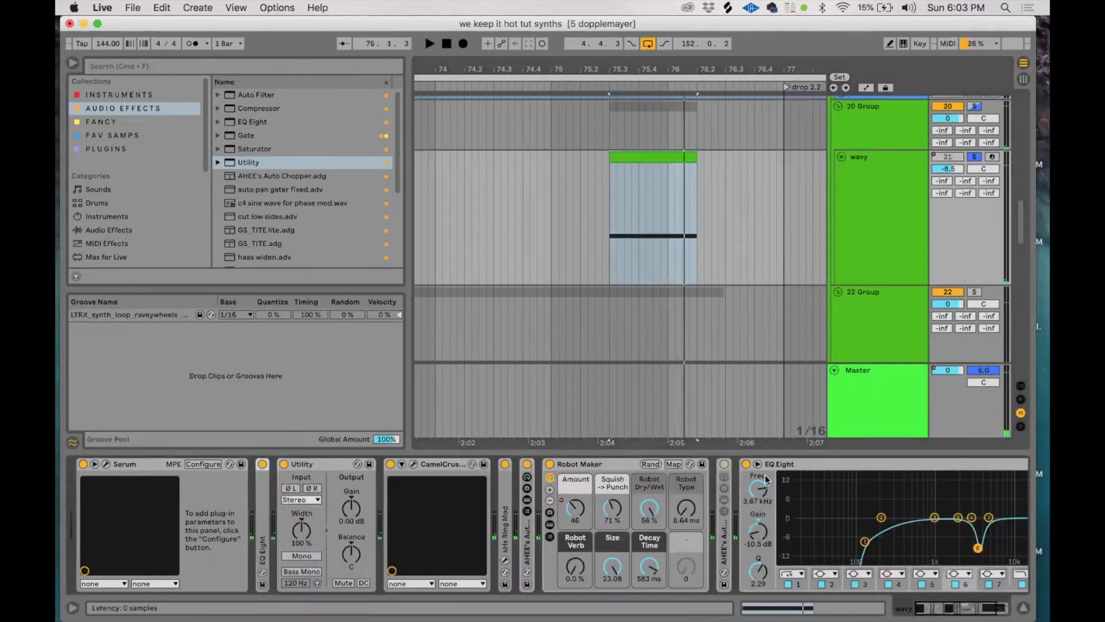
left_click(722, 498)
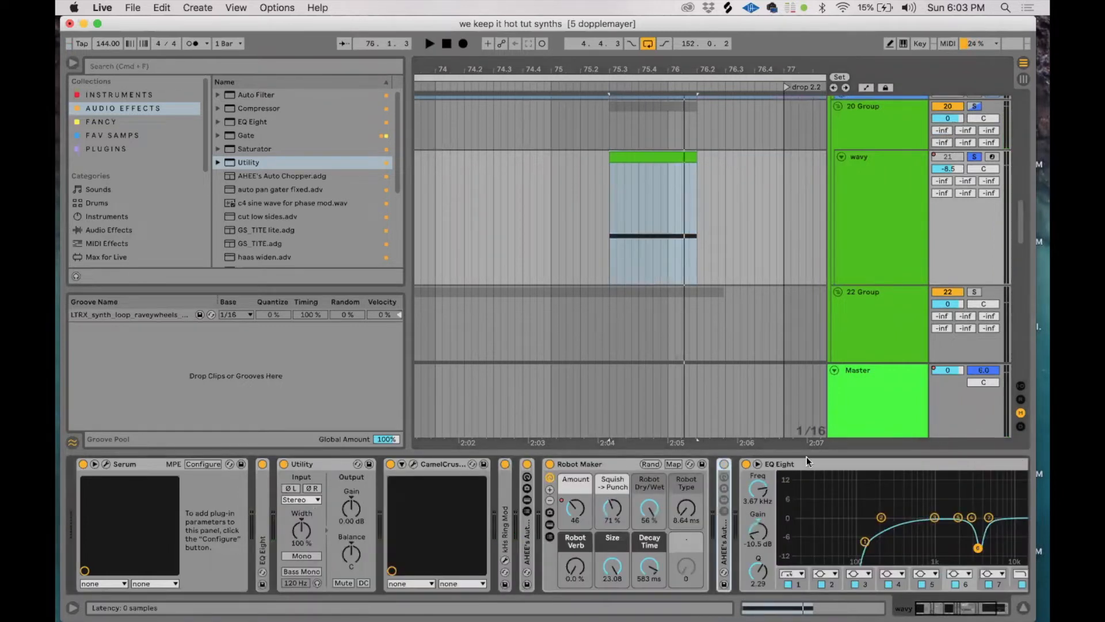
key("Delete")
key("space")
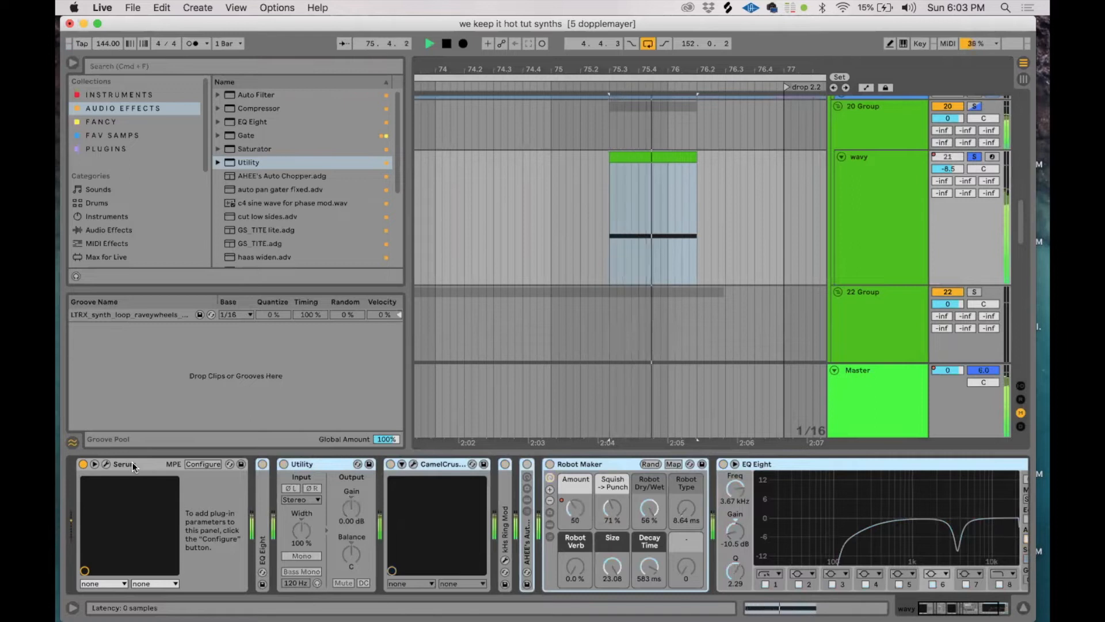
key("space")
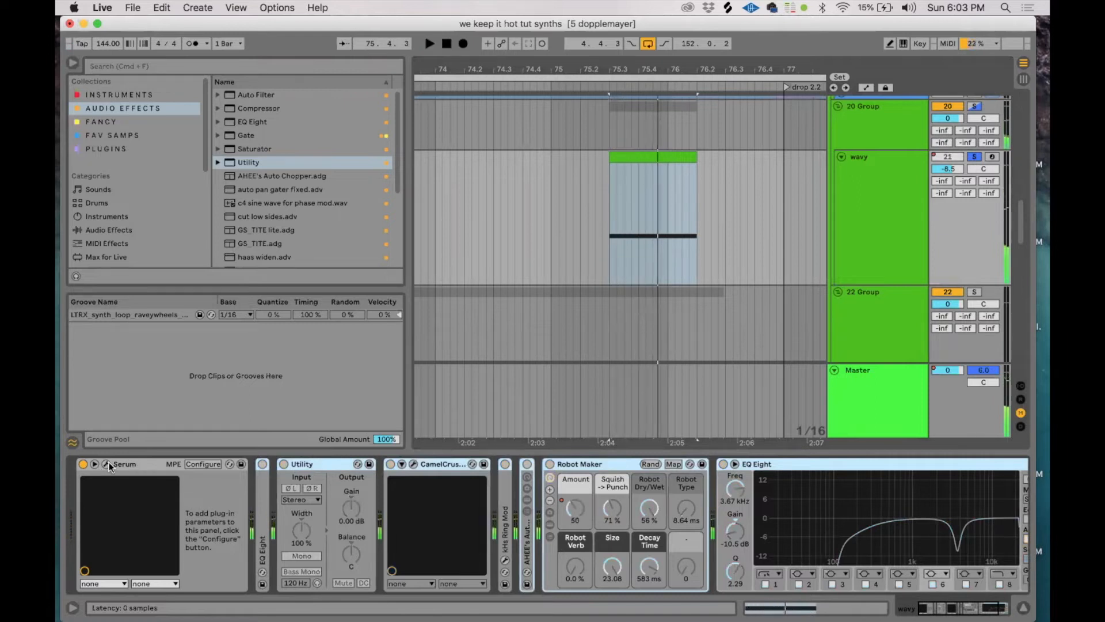
Open Serum on the wavy track and play the clip, comparing the sound with the Cmb + filter switched off and on.
left_click(107, 463)
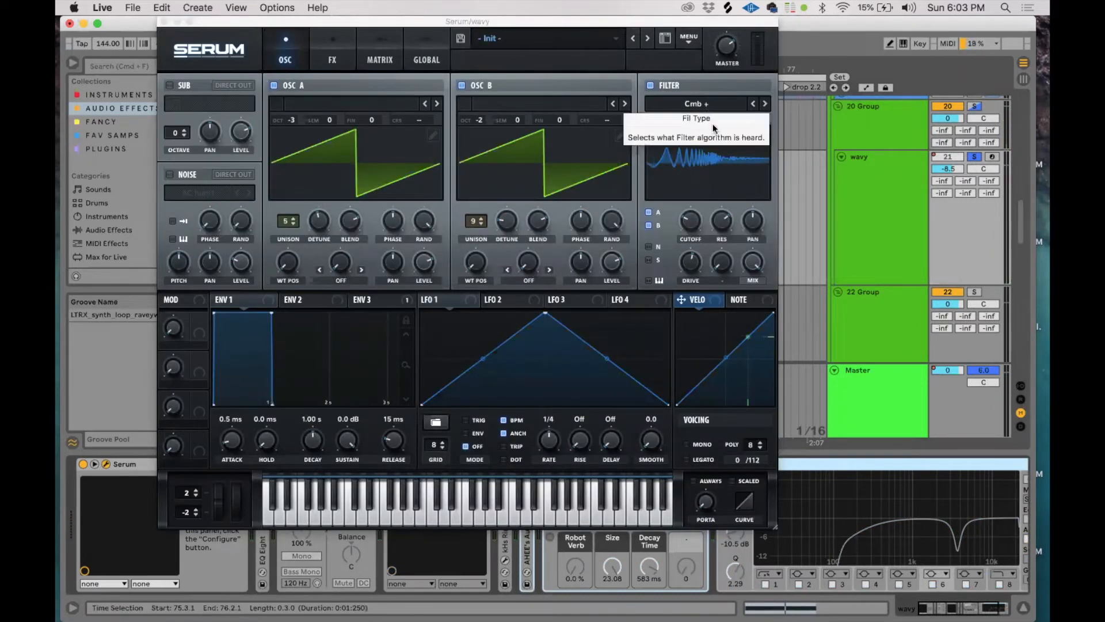
left_click(714, 129)
key("space")
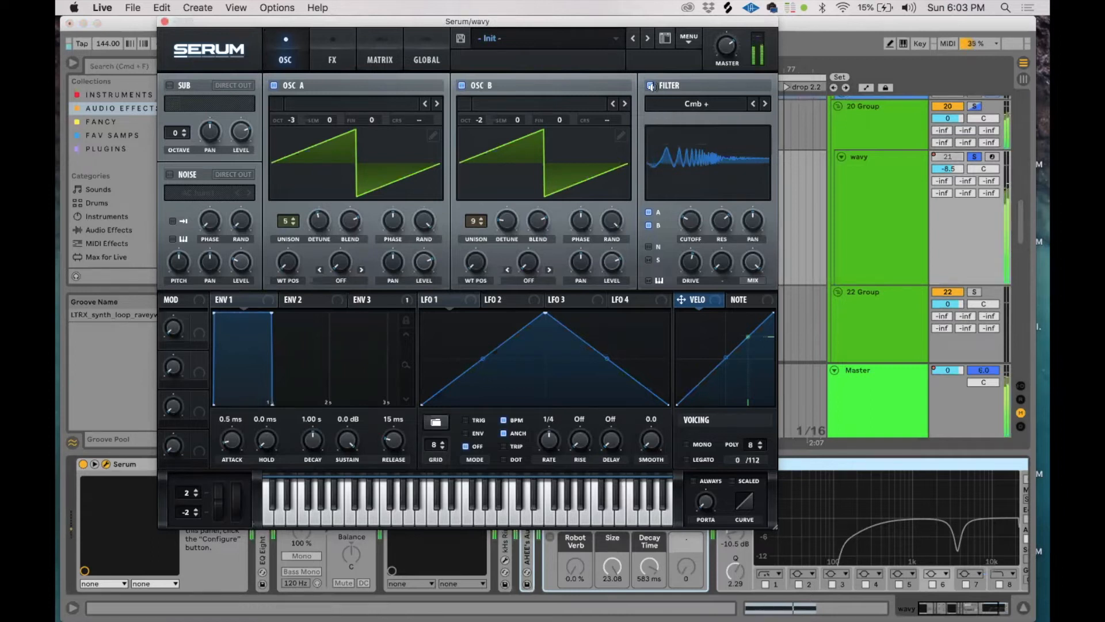
left_click(649, 86)
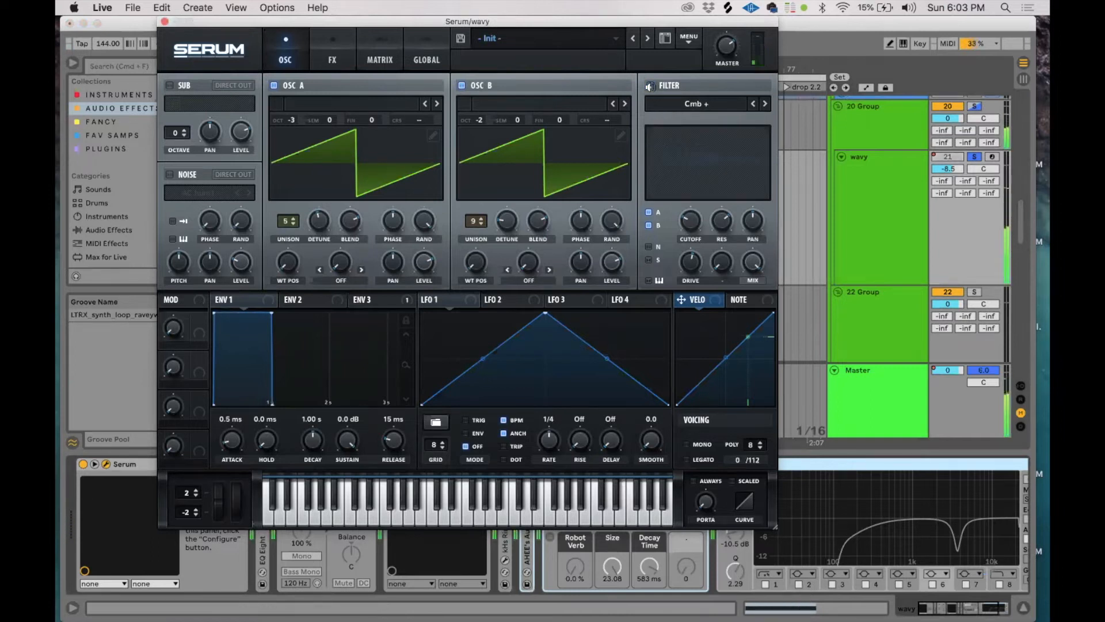
left_click(650, 86)
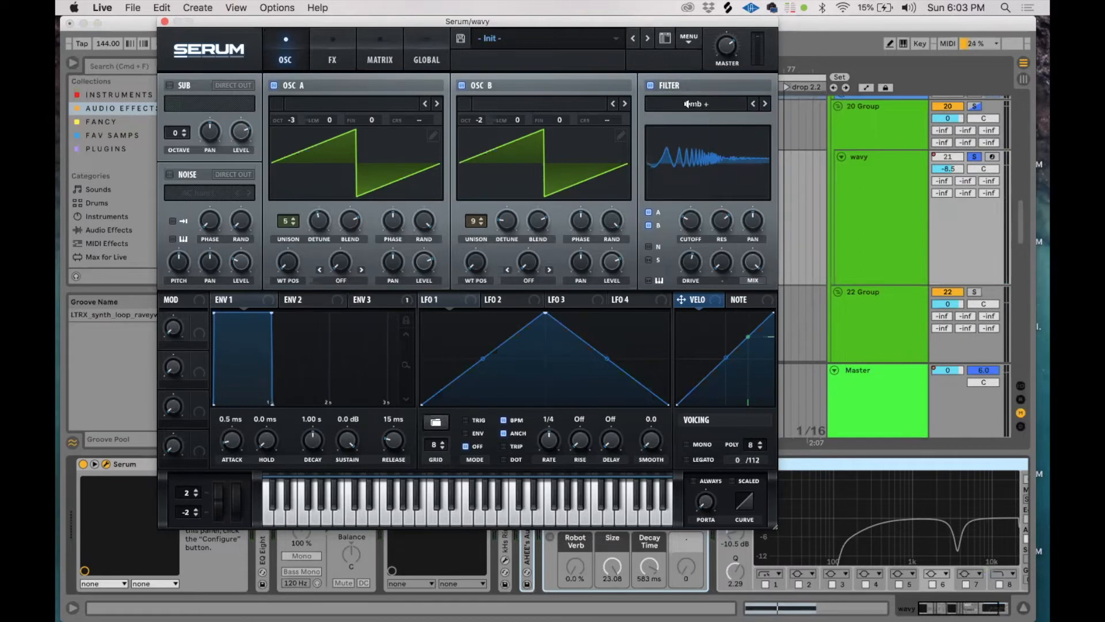
Check wavy's Serum modulation of Verb Wet by Env 3, the envelope 3 assignment, and the Compressor and Reverb effects.
left_click(380, 59)
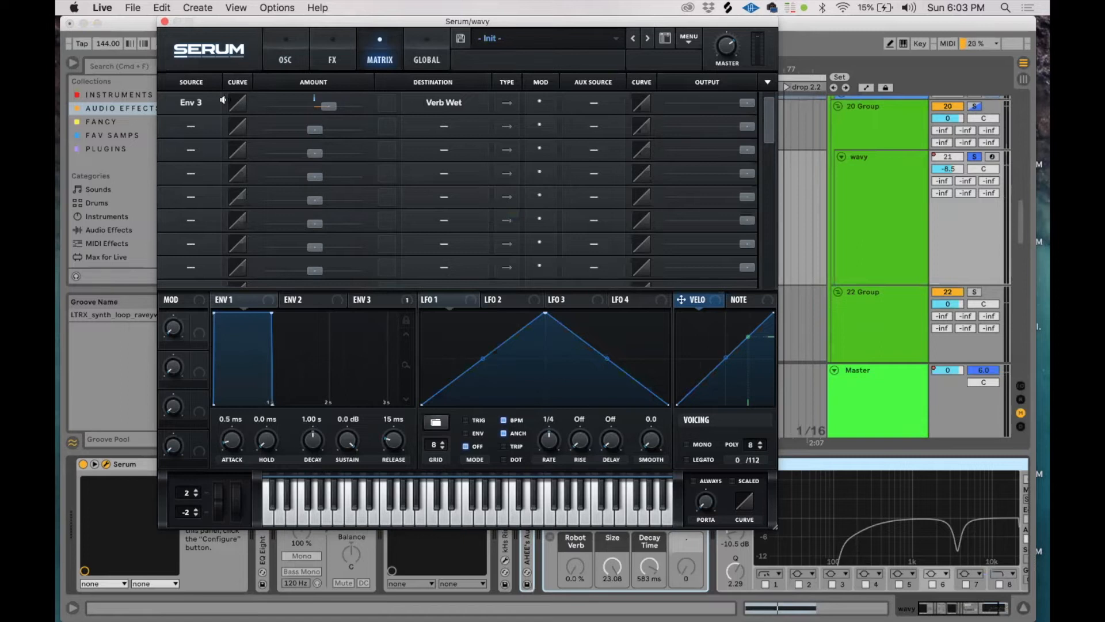
left_click(390, 304)
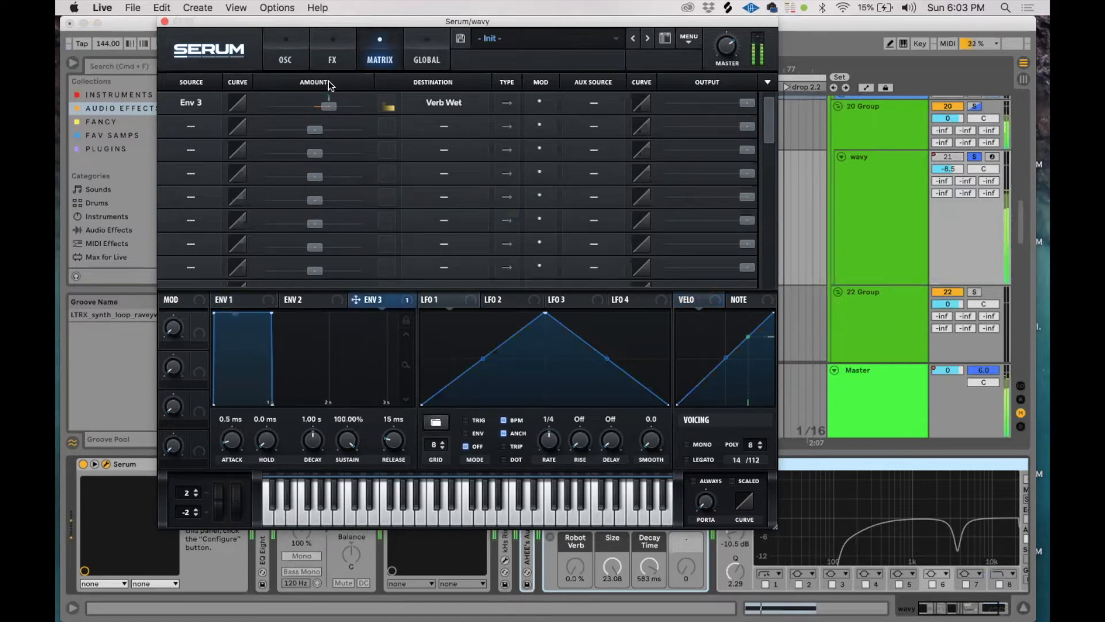
left_click(332, 60)
key("space")
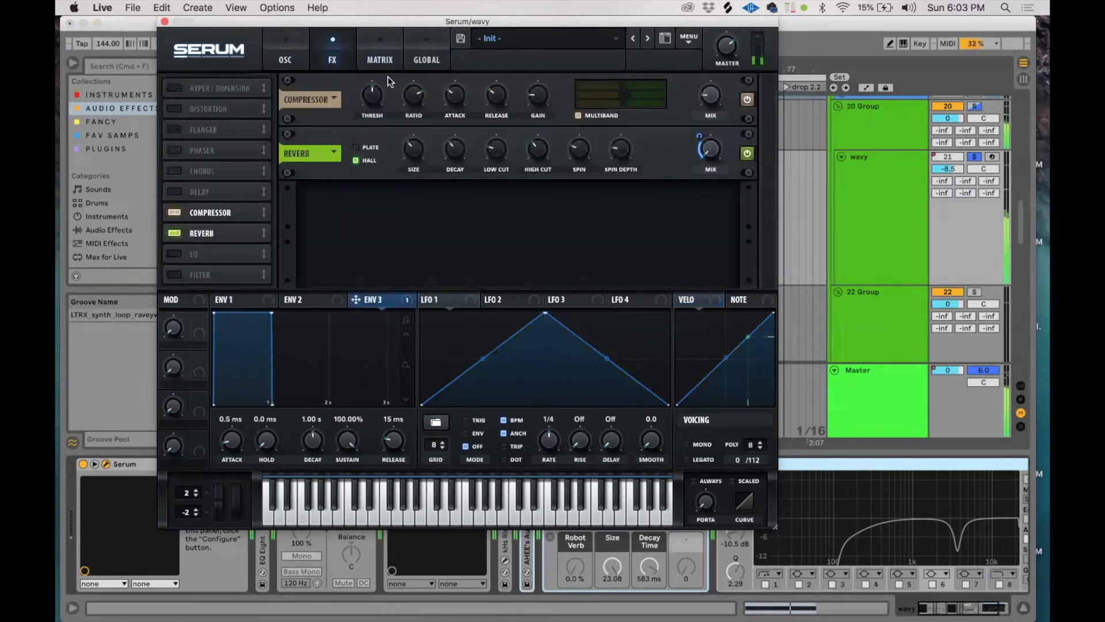
left_click(286, 59)
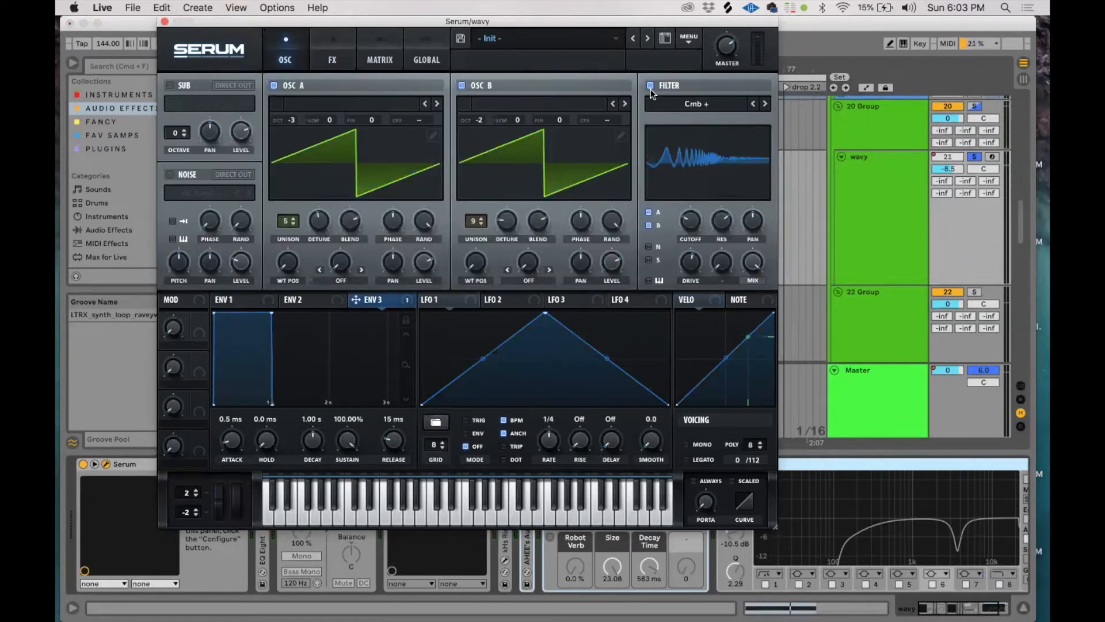
Close Serum, unfold and switch on the EQ Eight after it, and open the enabled CamelCrusher's plug-in window.
left_click(164, 23)
double_click(263, 465)
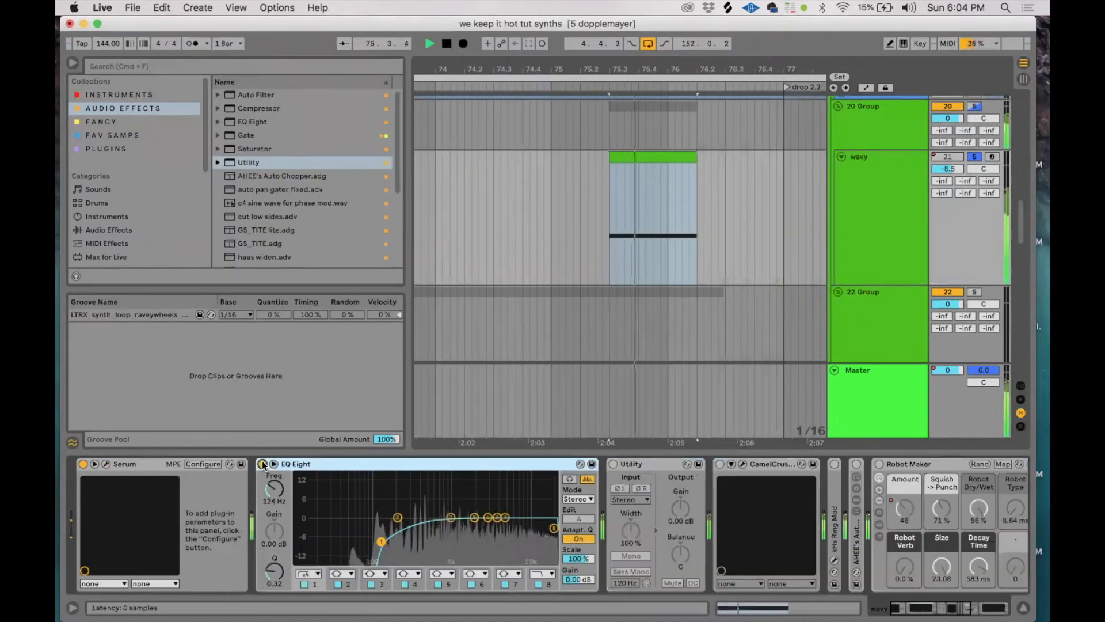
left_click(742, 464)
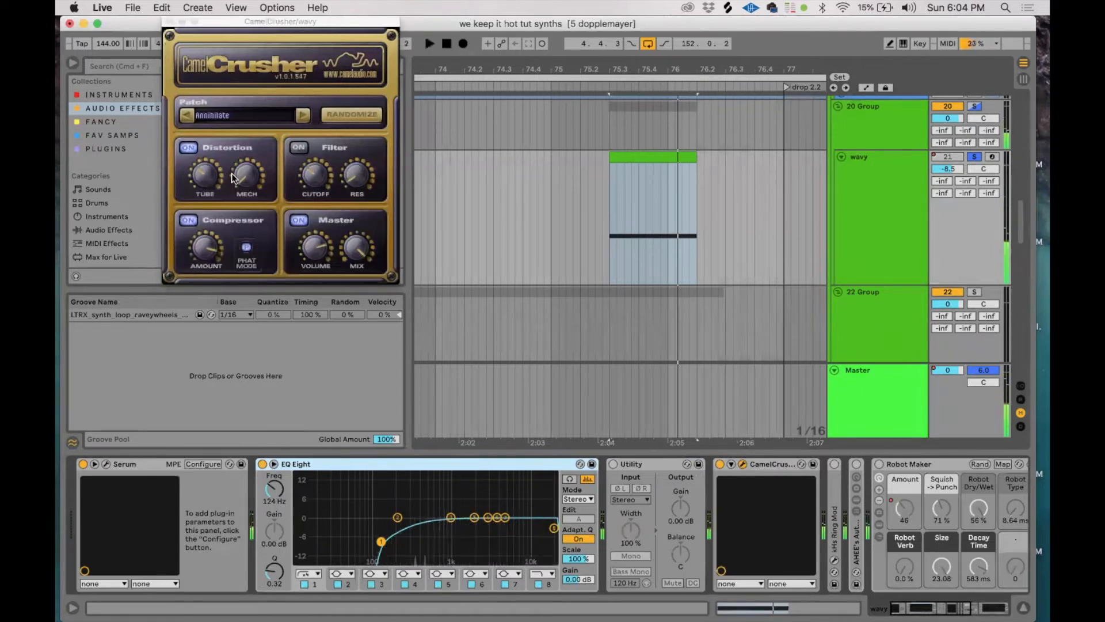
Unfold and switch on kHs Ring Mod on wavy, and open its plug-in window.
double_click(833, 478)
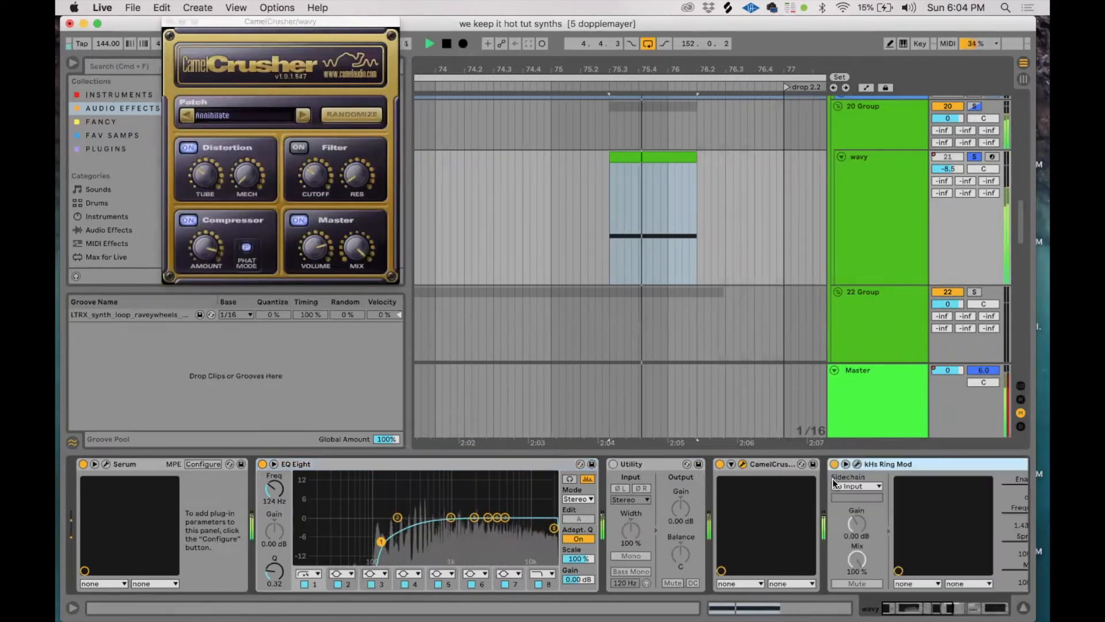
left_click(858, 464)
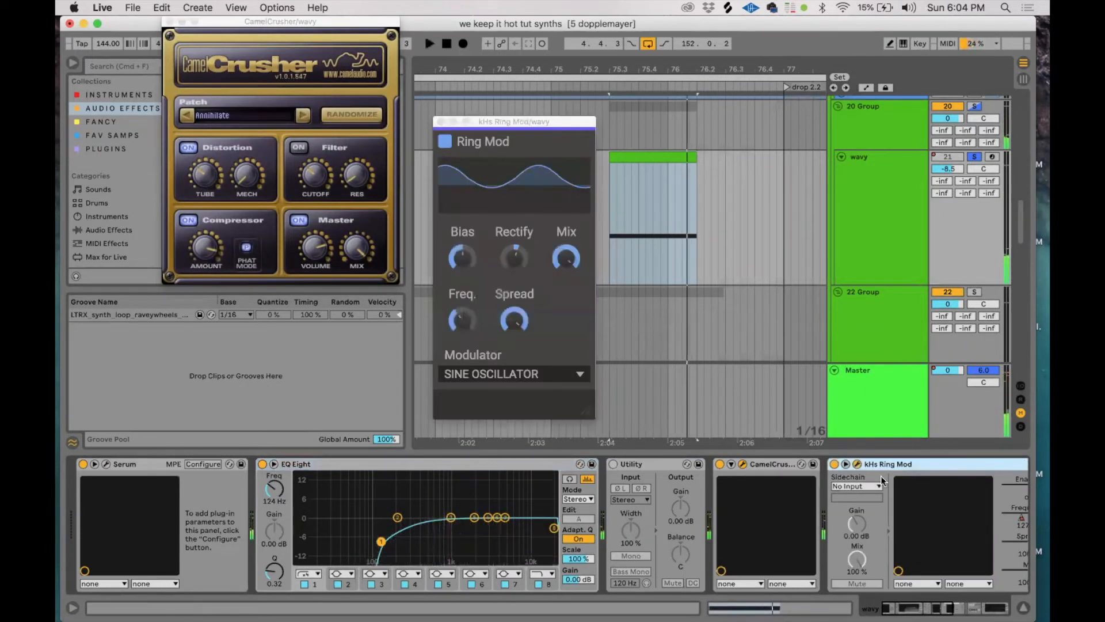
scroll(888, 510, "right", 5)
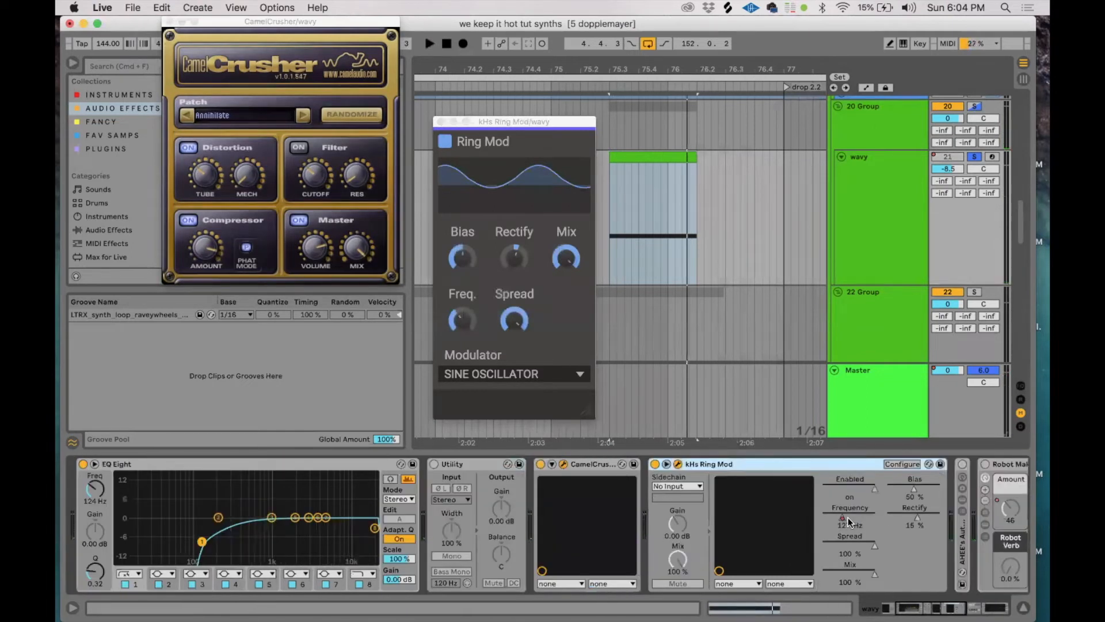
Play the wavy clip in short passes to hear the Ring Mod's automated modulation, and select its Frequency parameter.
key("space")
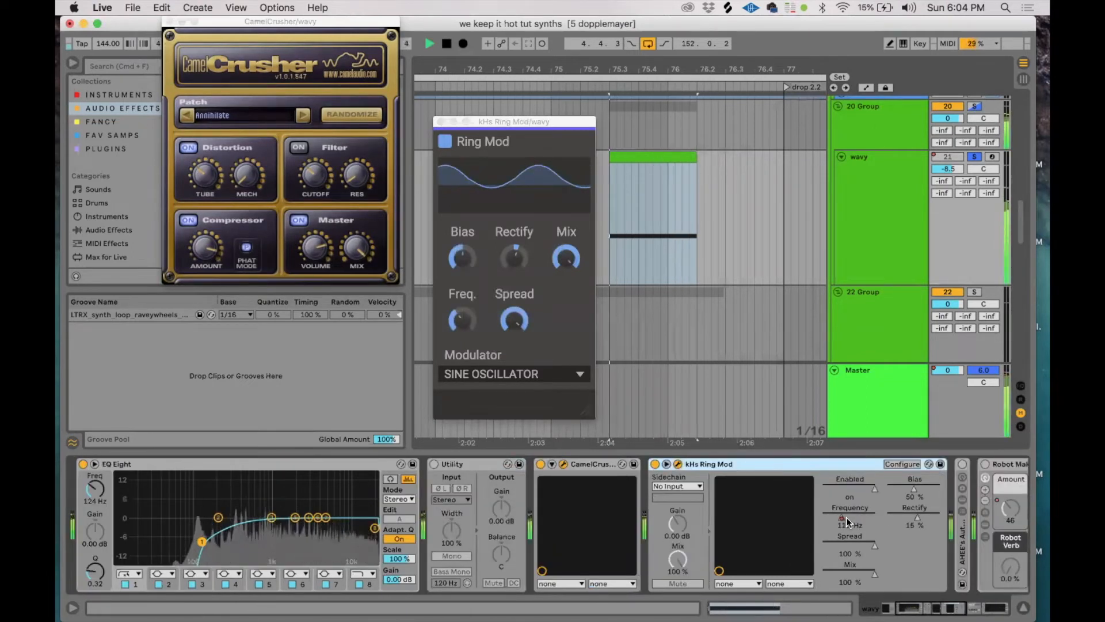
key("space")
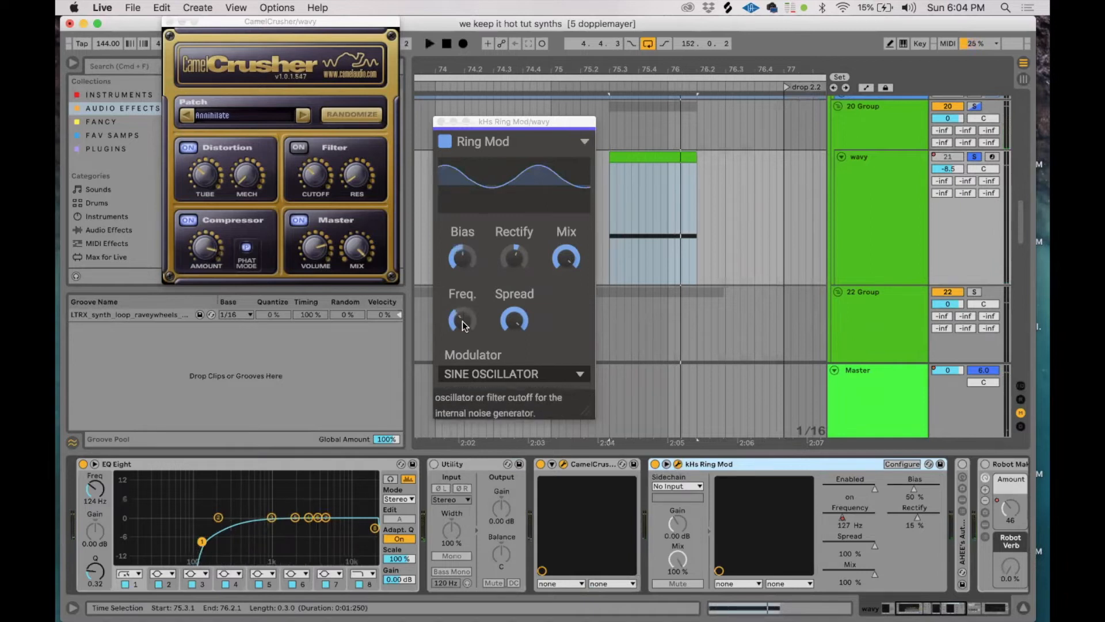
key("space")
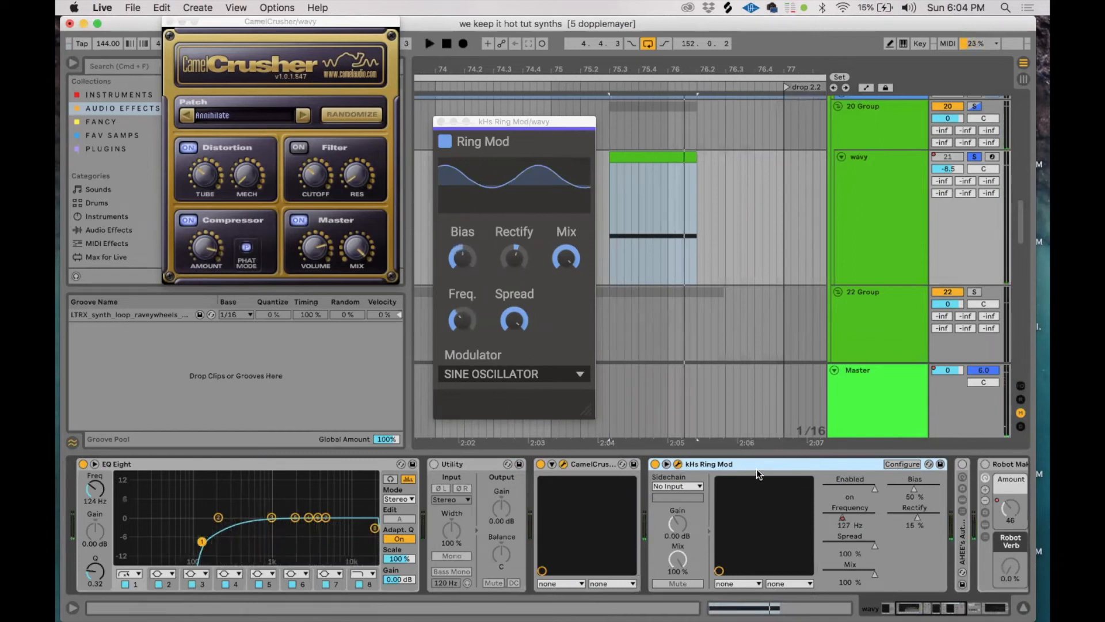
key("space")
key("space")
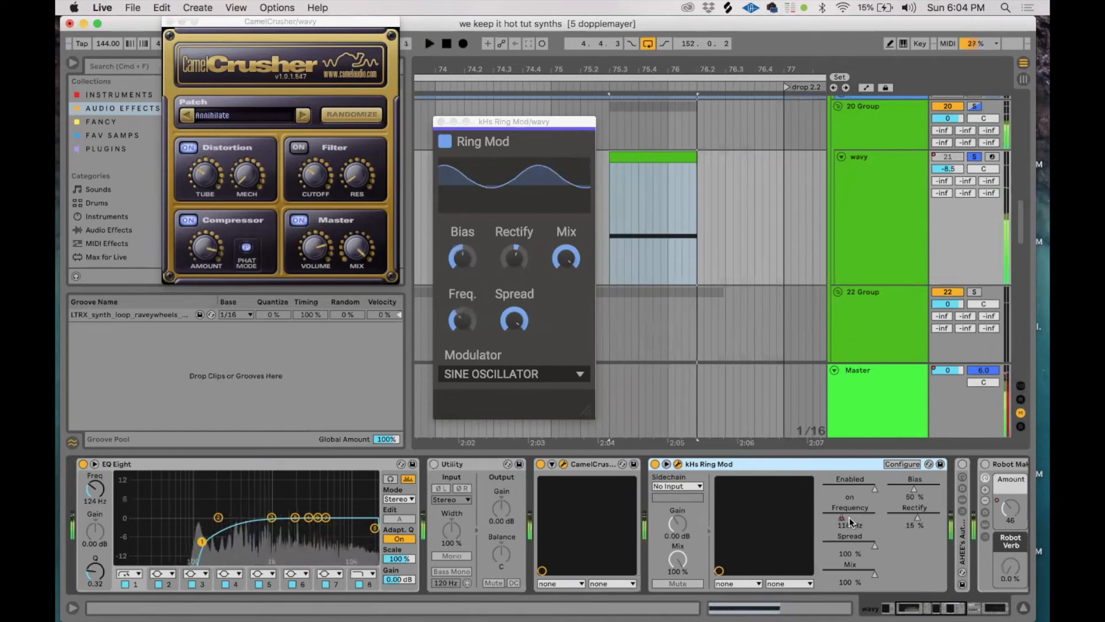
left_click(841, 517)
key("space")
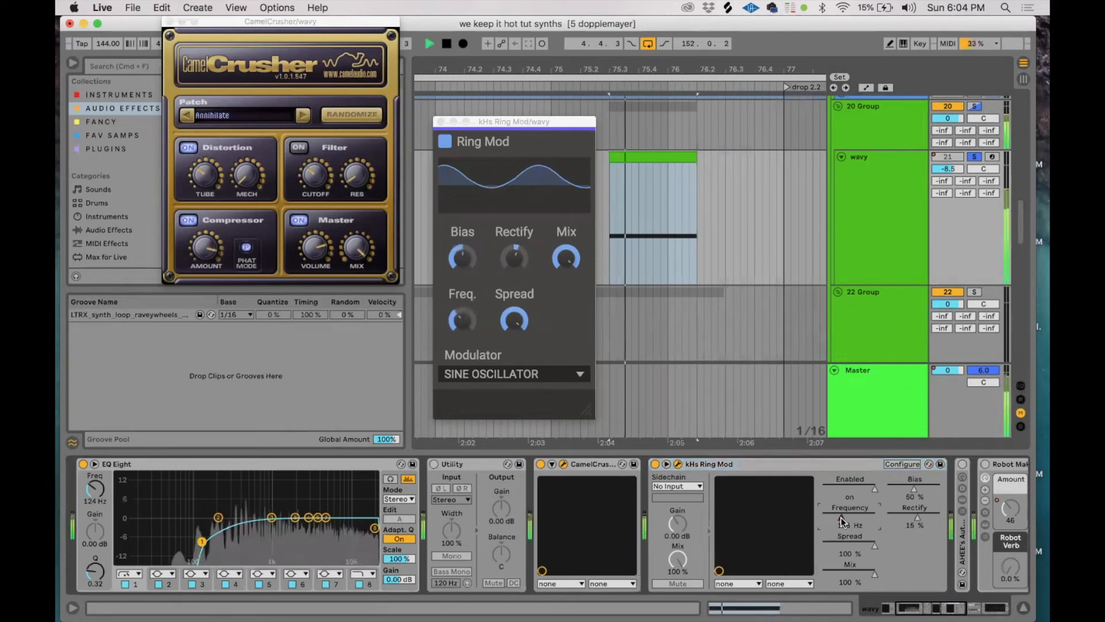
Show the arrangement's automation and switch on the Robot Maker rack on wavy.
key("a")
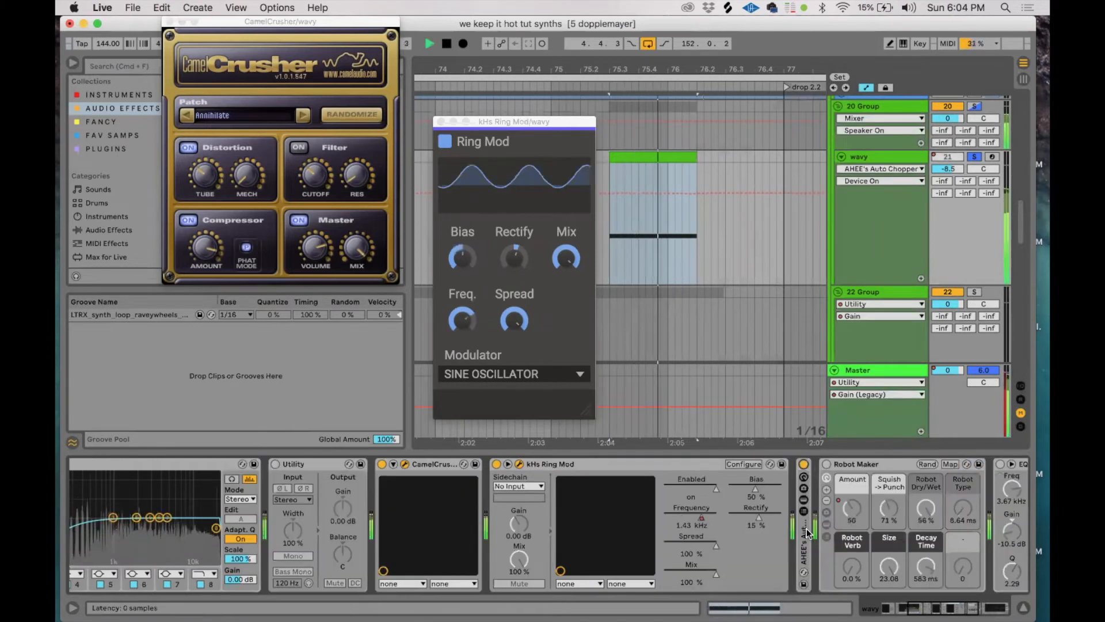
key("space")
left_click(826, 464)
key("space")
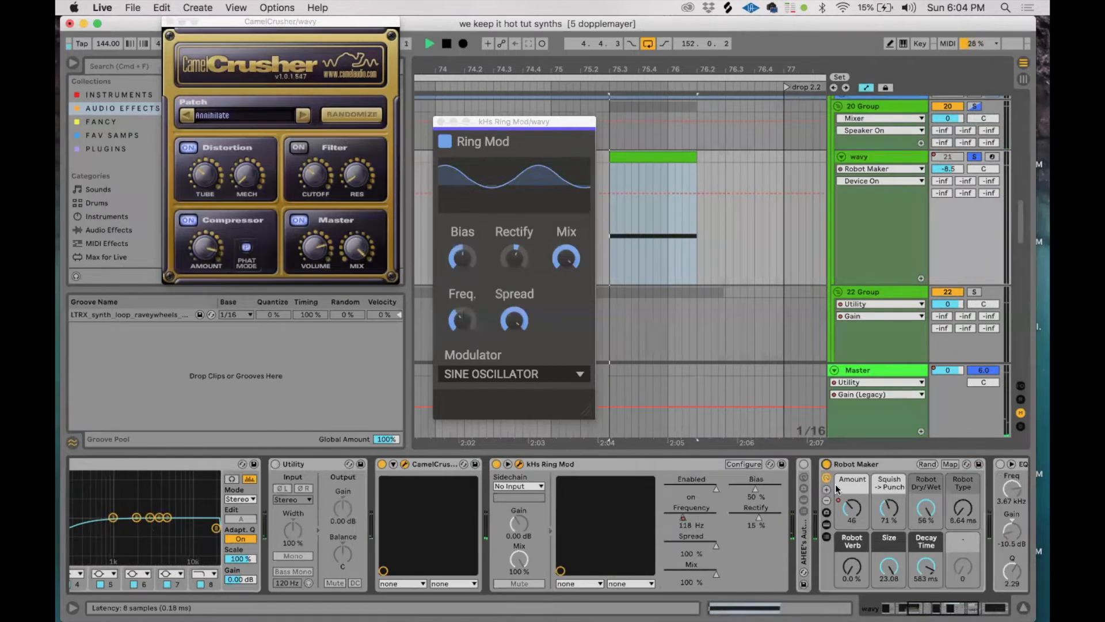
Select Robot Maker, play the clip through it, and display the automation of its Amount macro.
scroll(837, 488, "right", 4)
left_click(758, 464)
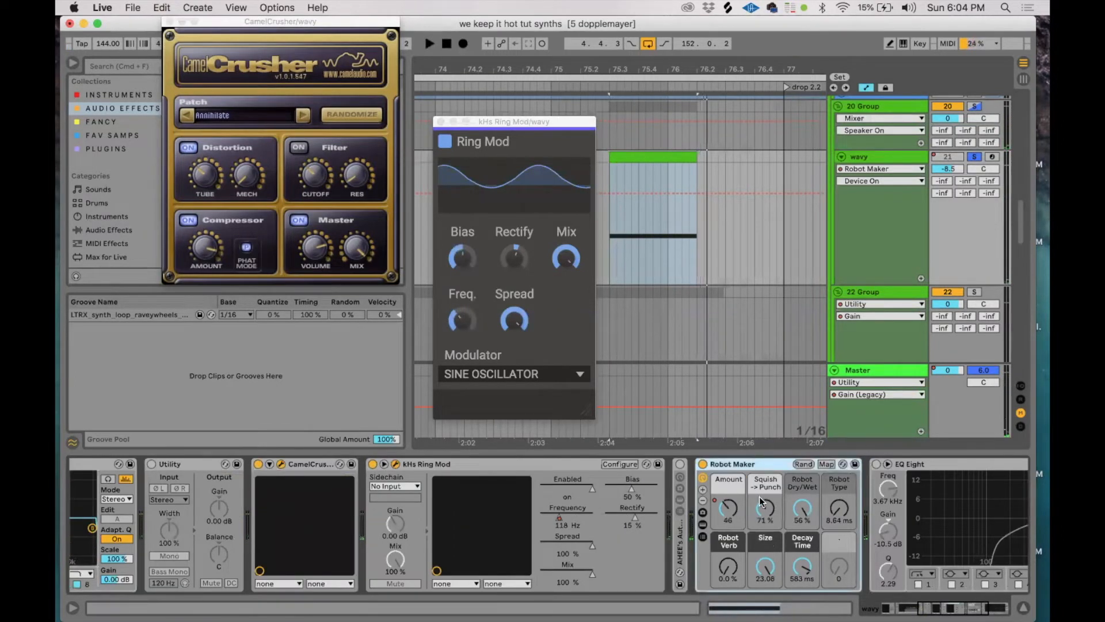
key("space")
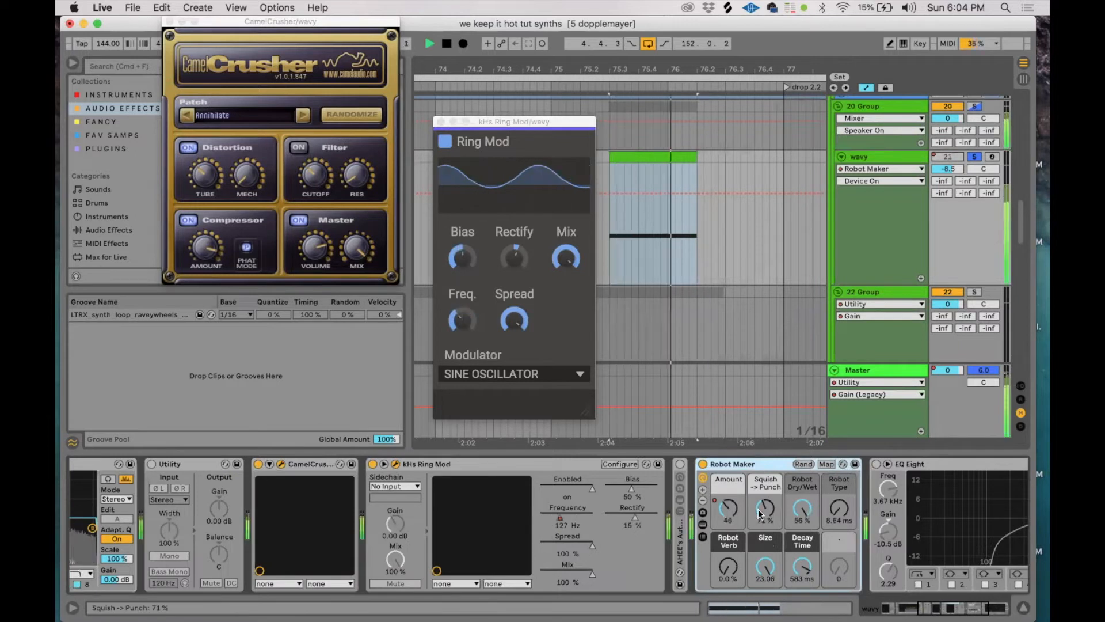
left_click(728, 509)
Switch on the EQ Eight at the end of wavy's chain and play the clip through it.
scroll(797, 526, "right", 5)
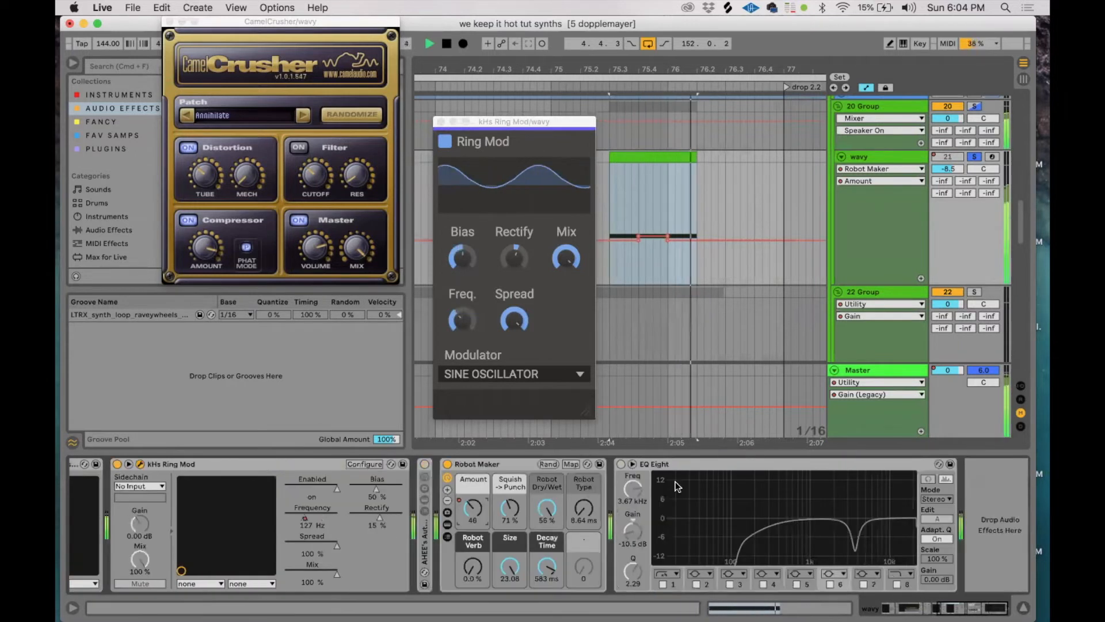
key("space")
left_click(622, 465)
key("space")
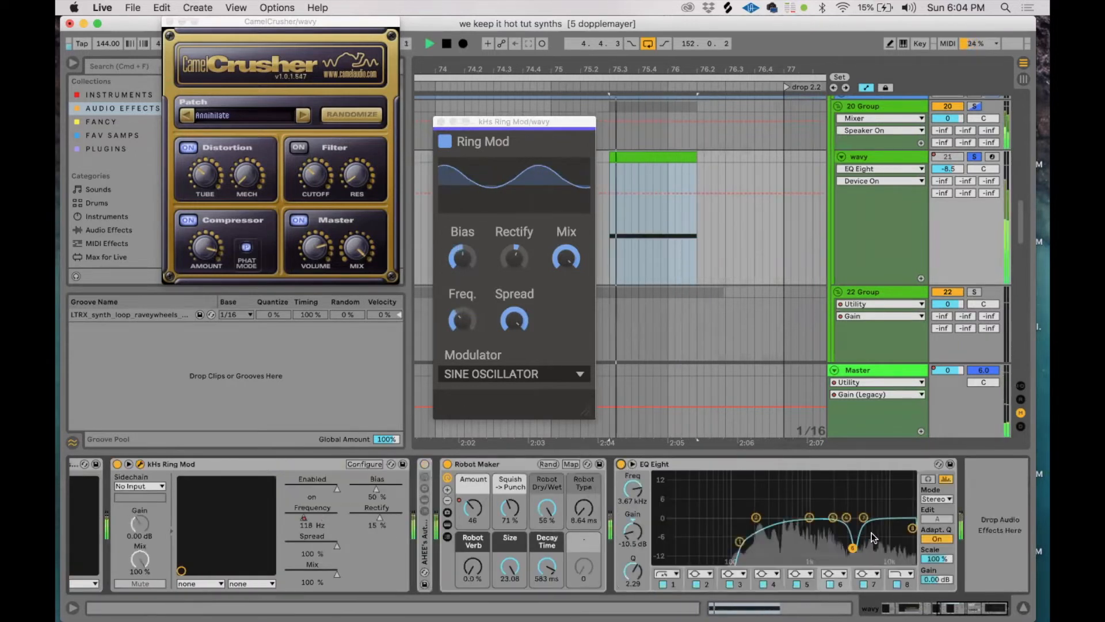
key("space")
key("space")
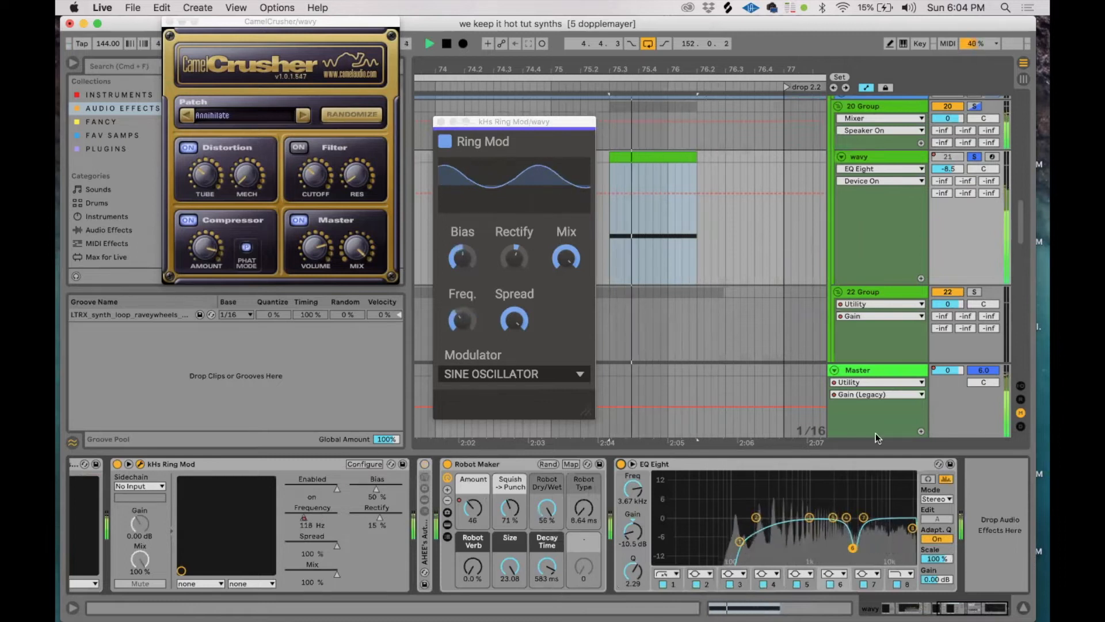
Turn off wavy's solo, show its Speaker On automation, and play the part from 75.4.1 in the full mix.
key("space")
left_click(975, 157)
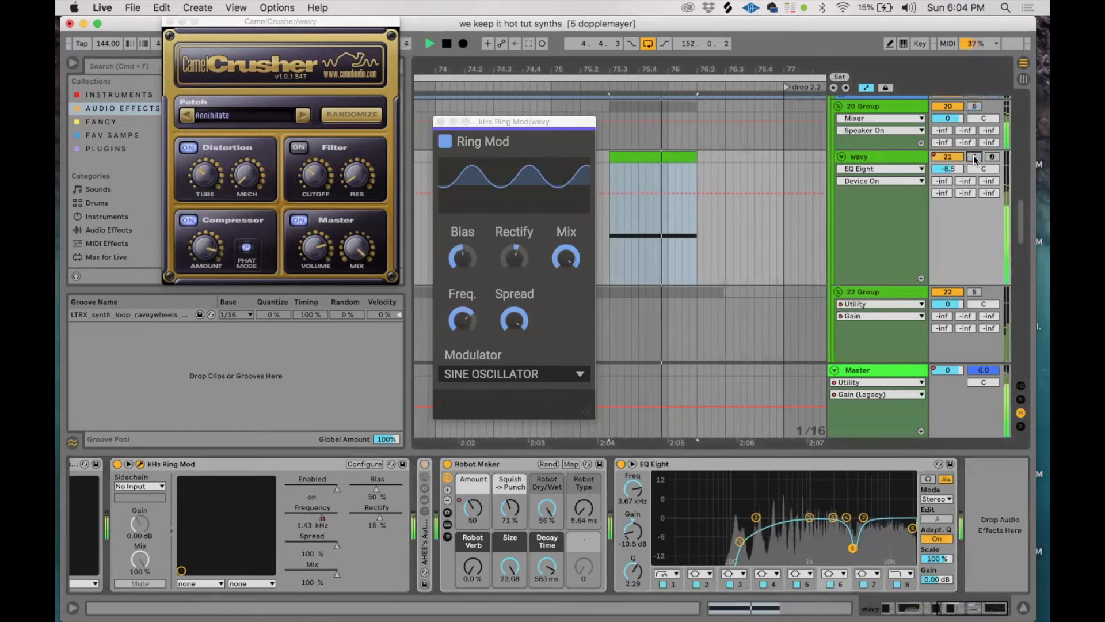
left_click(956, 154)
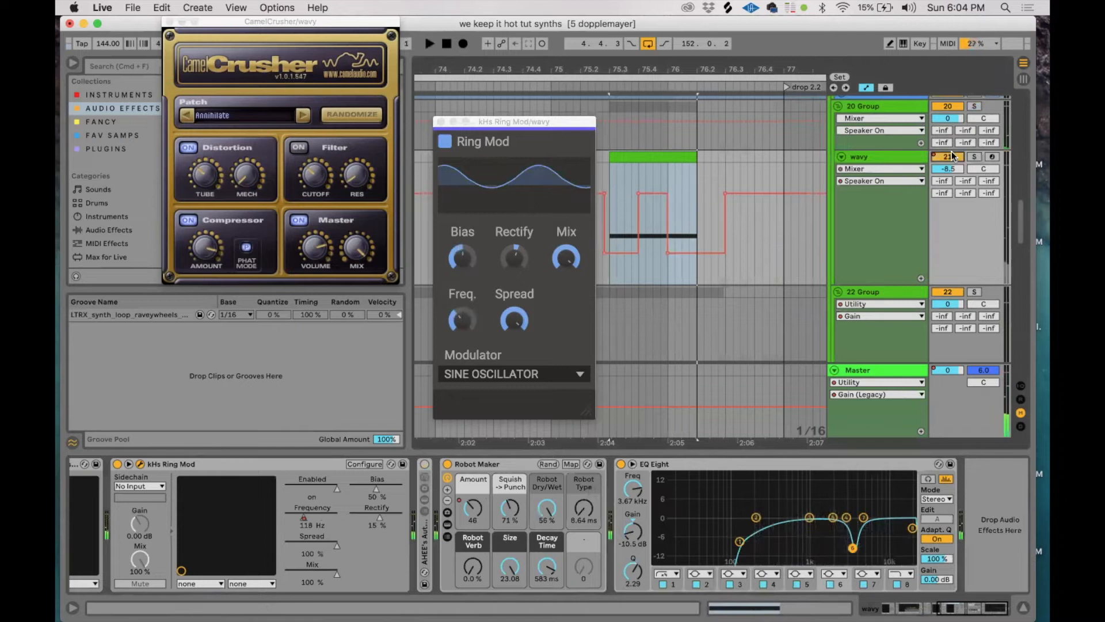
left_click_drag(608, 175, 639, 168)
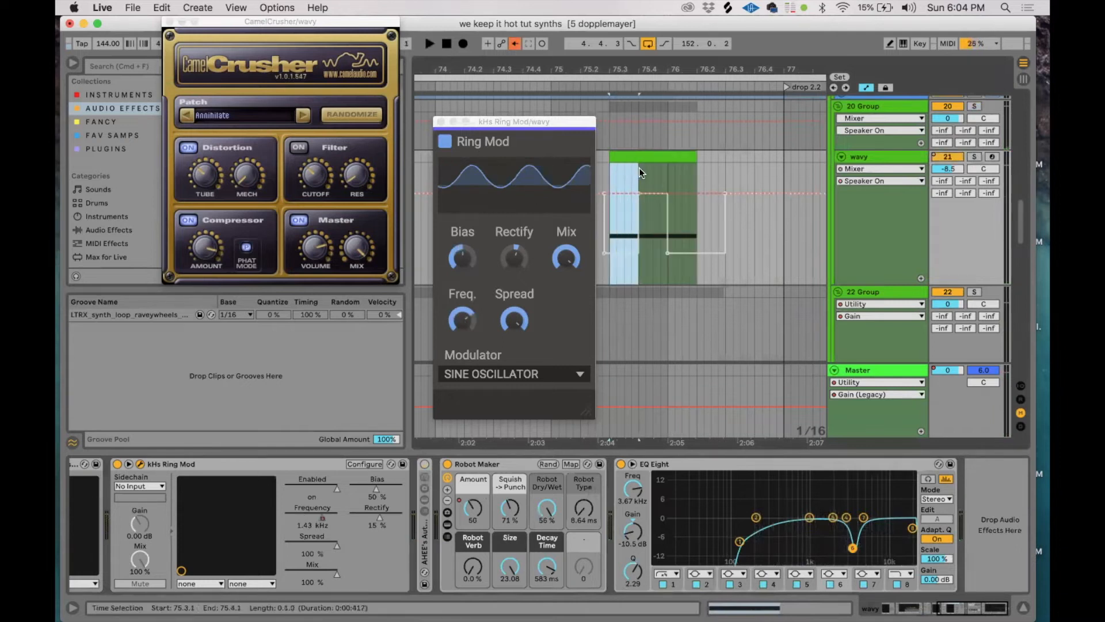
left_click(642, 171)
key("space")
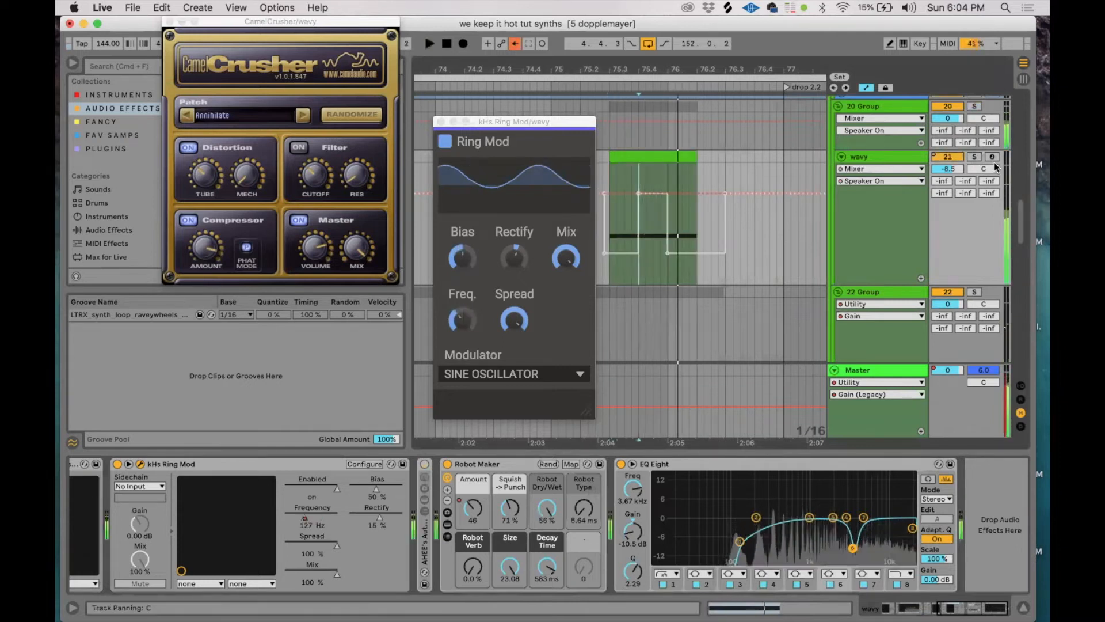
Solo the wavy track again and select its Robot Maker rack.
left_click(975, 156)
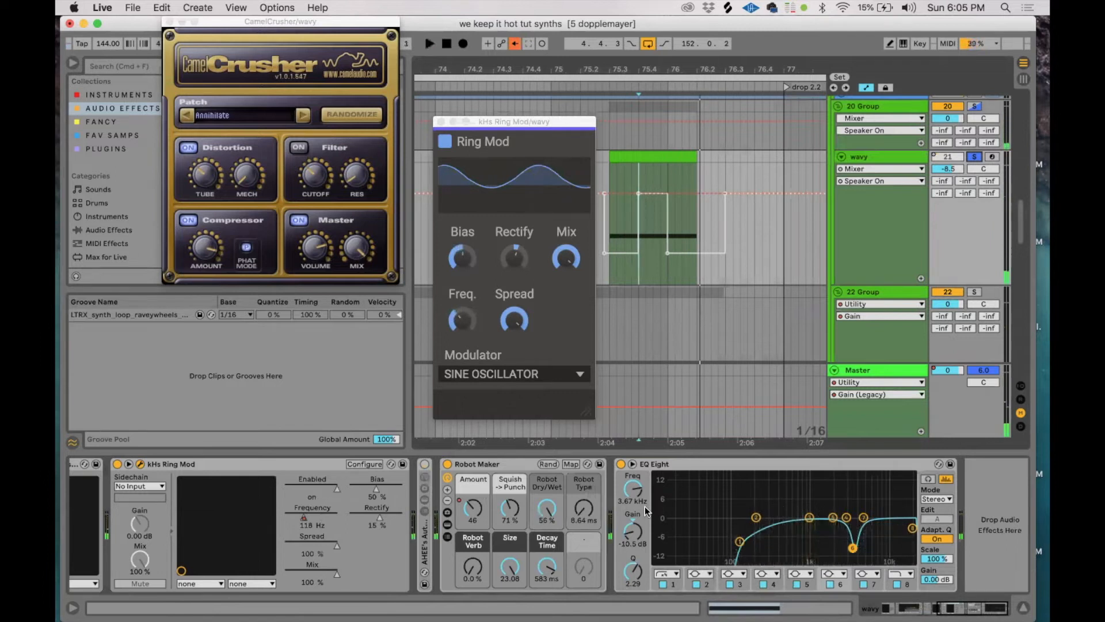
left_click(488, 464)
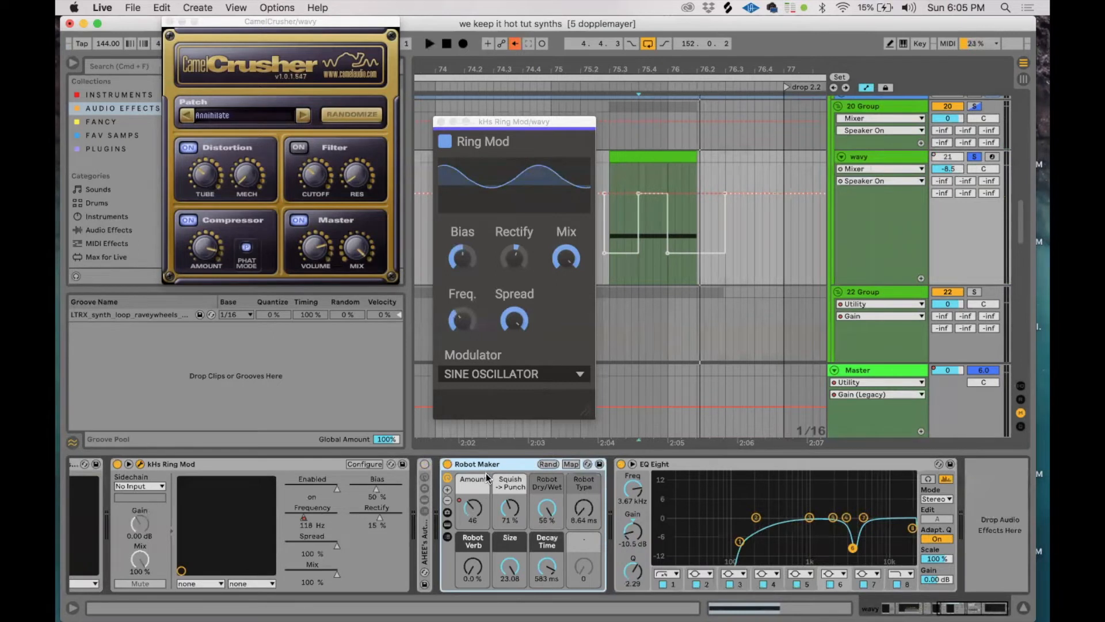
scroll(486, 472, "left", 10)
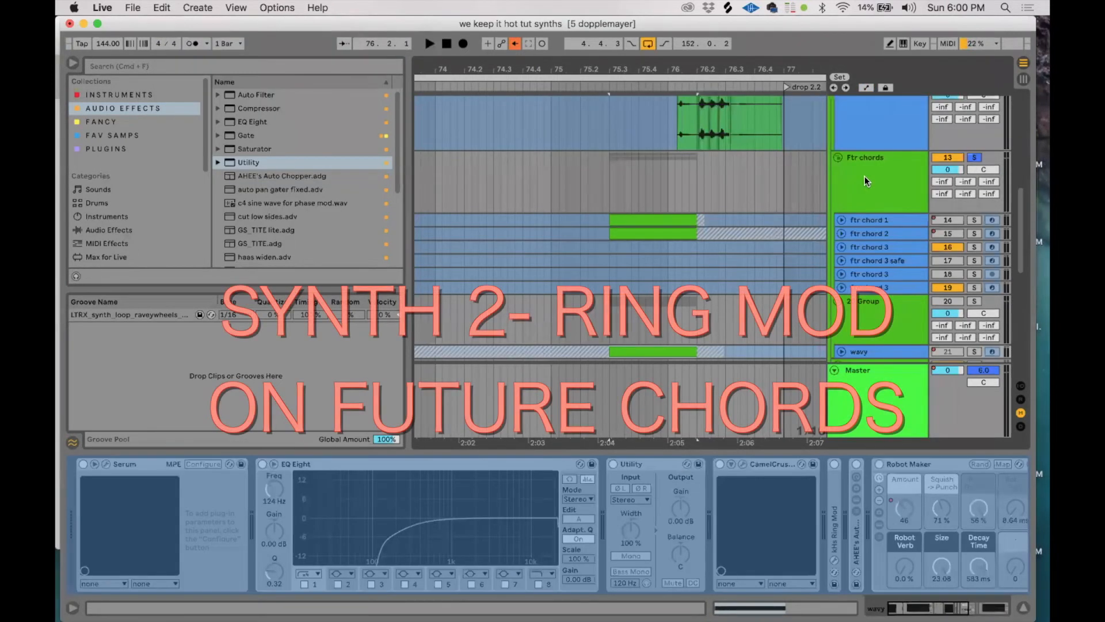
Unfold the ftr chord 1 and ftr chord 2 tracks, and play the ftr chord 1 clip from 75.3.1 to 76.2.1 soloed.
left_click(865, 177)
left_click(868, 222)
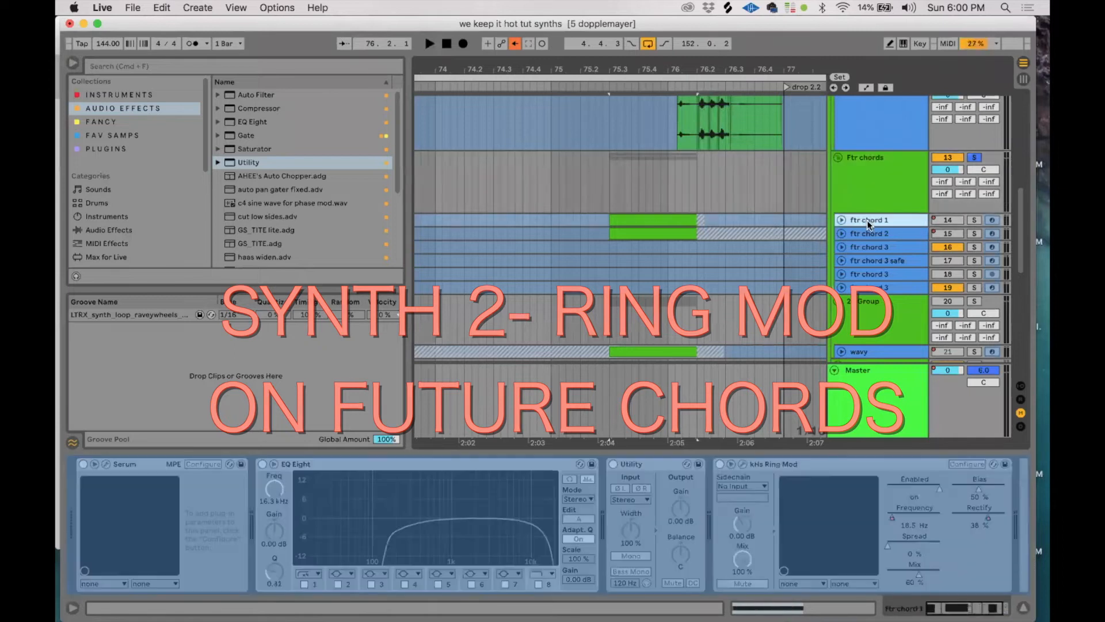
key("Right")
key("Down")
key("Right")
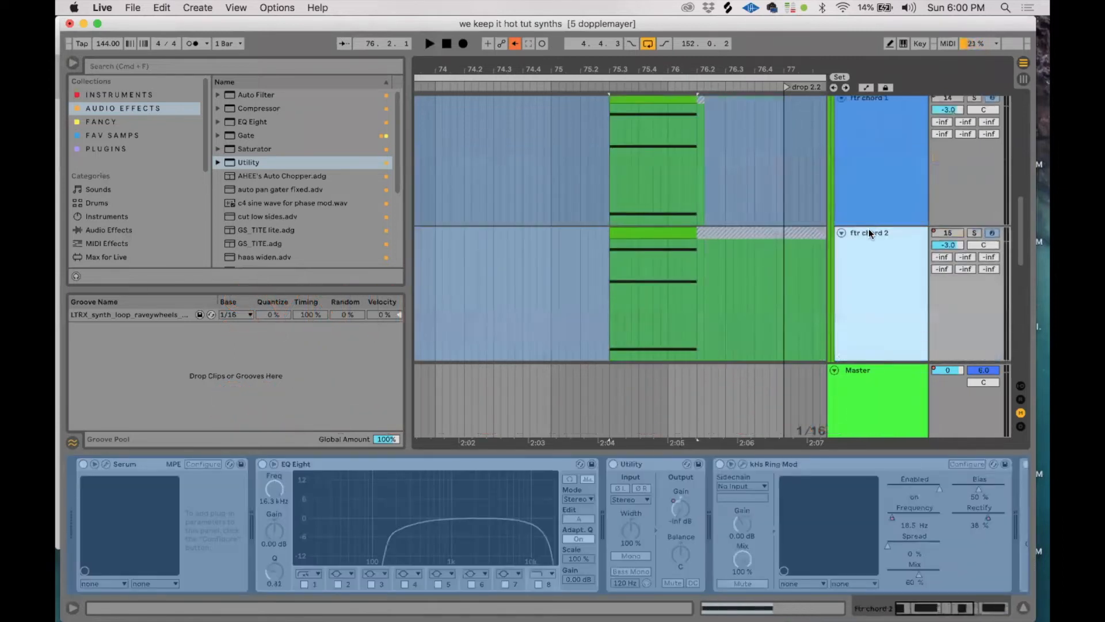
scroll(714, 173, "up", 3)
left_click(648, 137)
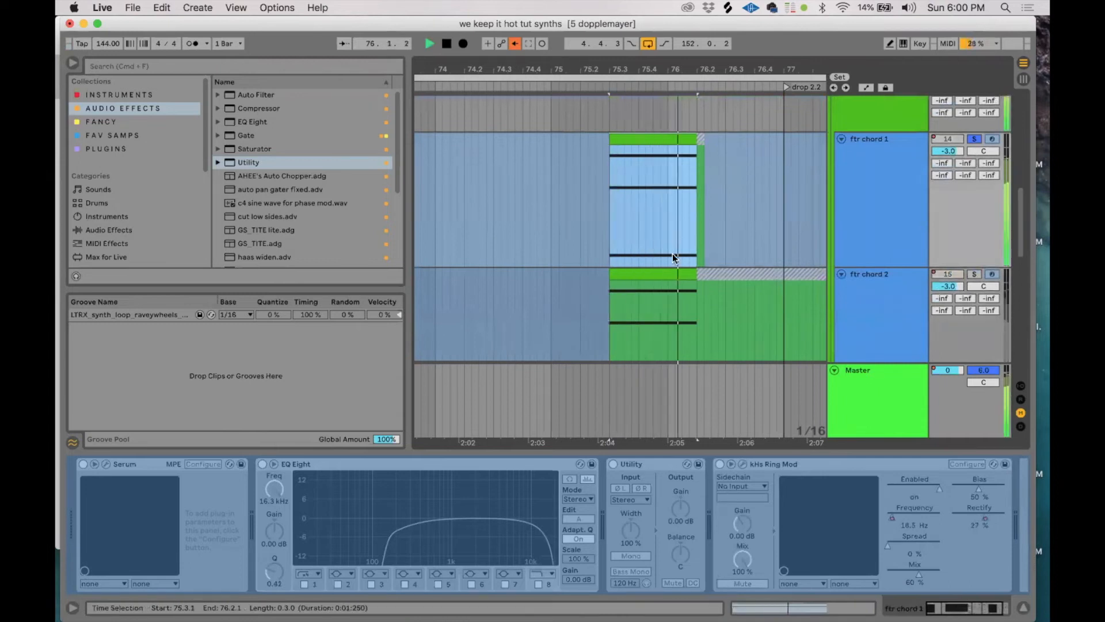
Play the ftr chord 2 clip soloed, and unfreeze the ftr chord 1 track.
left_click(662, 275)
left_click(659, 139)
key("space")
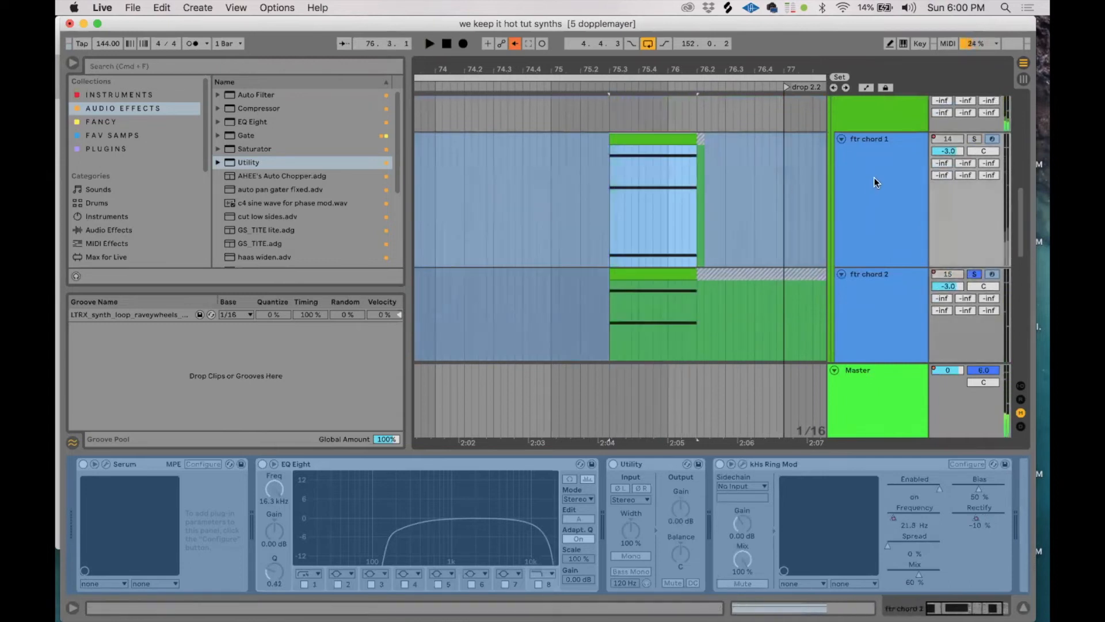
right_click(873, 175)
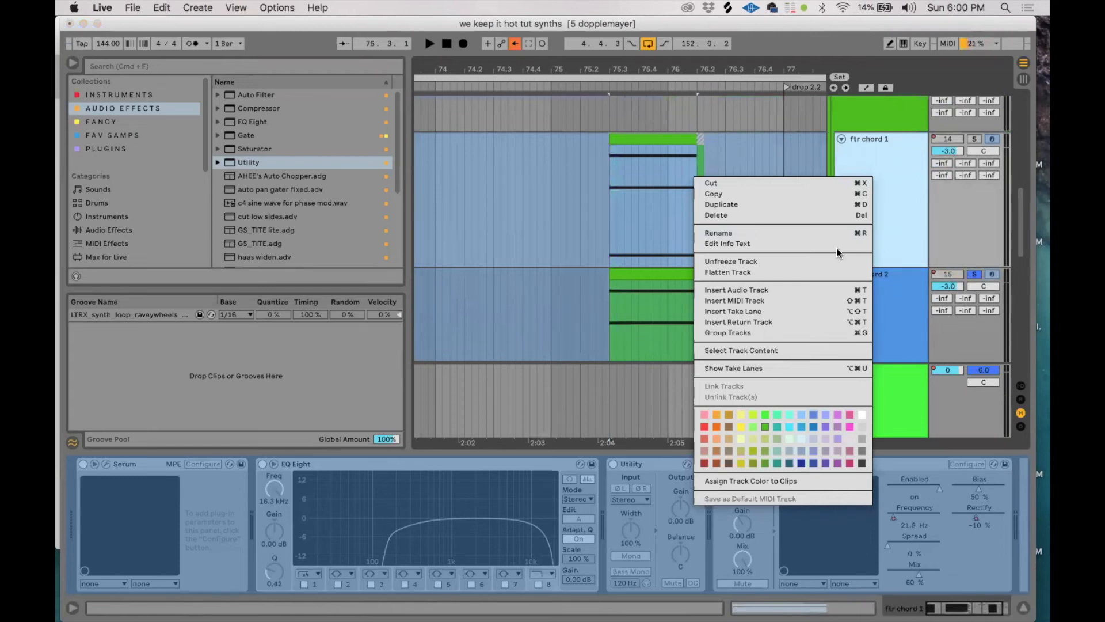
left_click(830, 261)
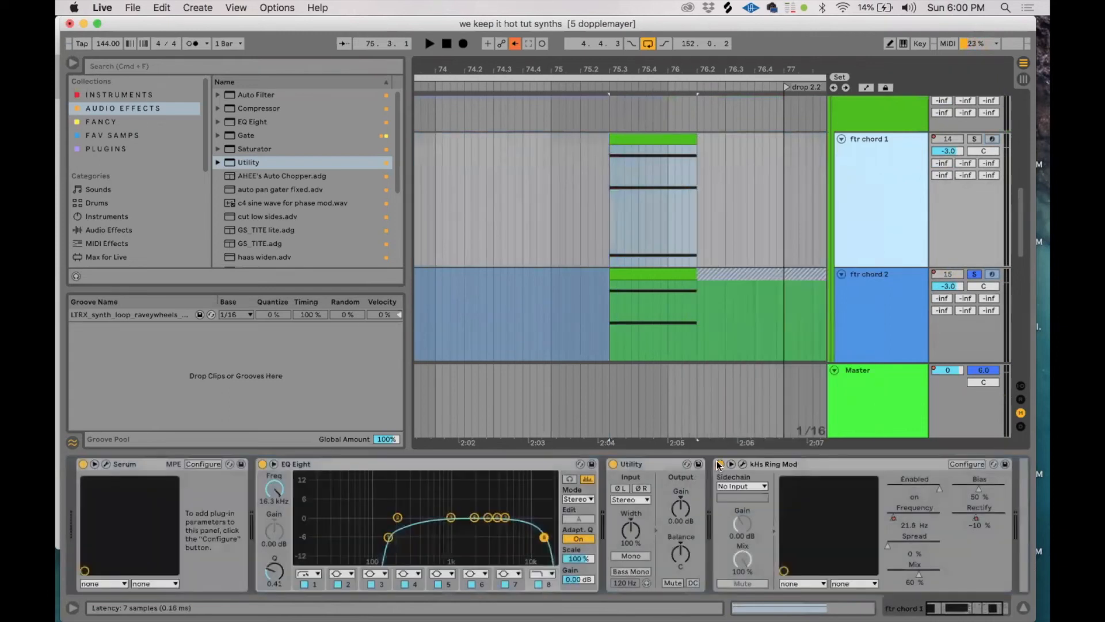
Switch off the kHs Ring Mod on ftr chord 1 and play the dry chord with that track soloed.
left_click(720, 463)
key("space")
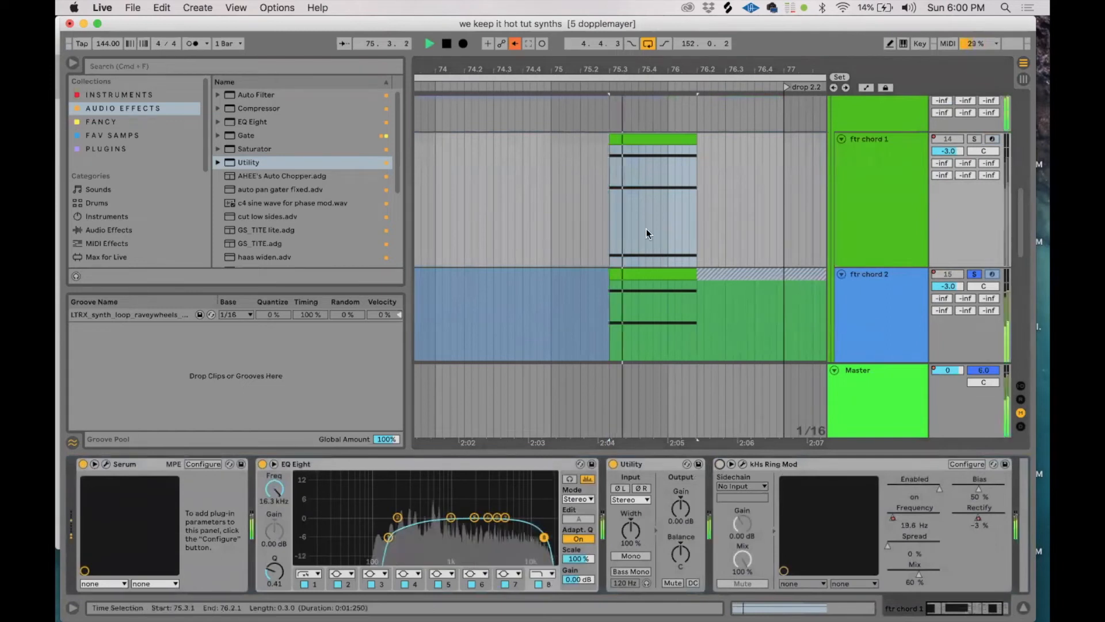
left_click(897, 151)
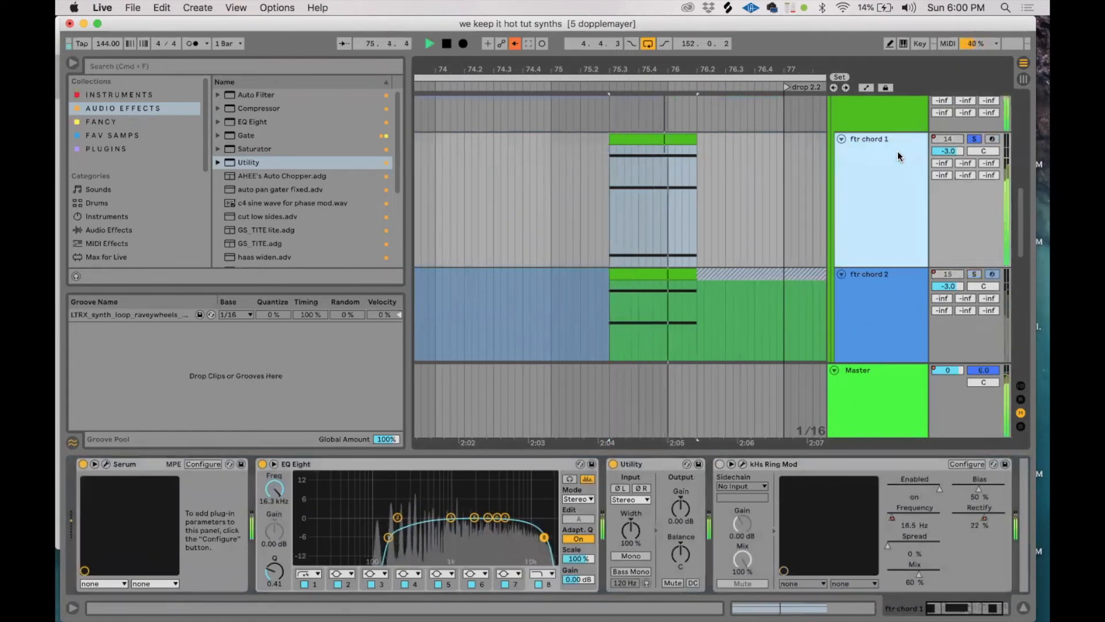
key("space")
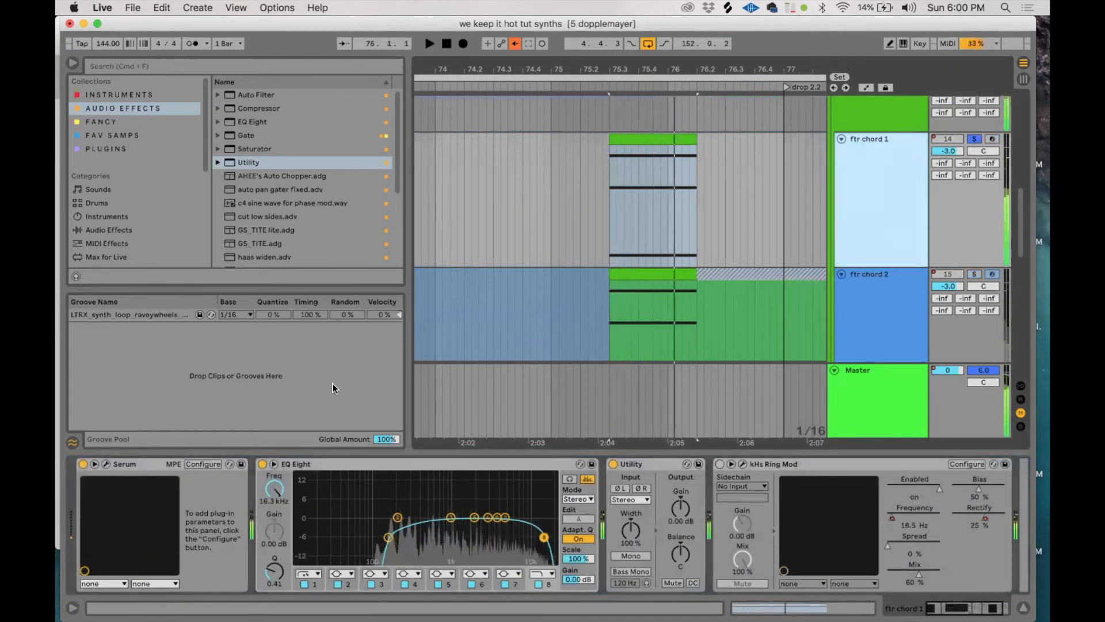
Show ftr chord 1's Serum oscillators and its compressor and reverb effects, and play the chord without ring modulation.
left_click(106, 464)
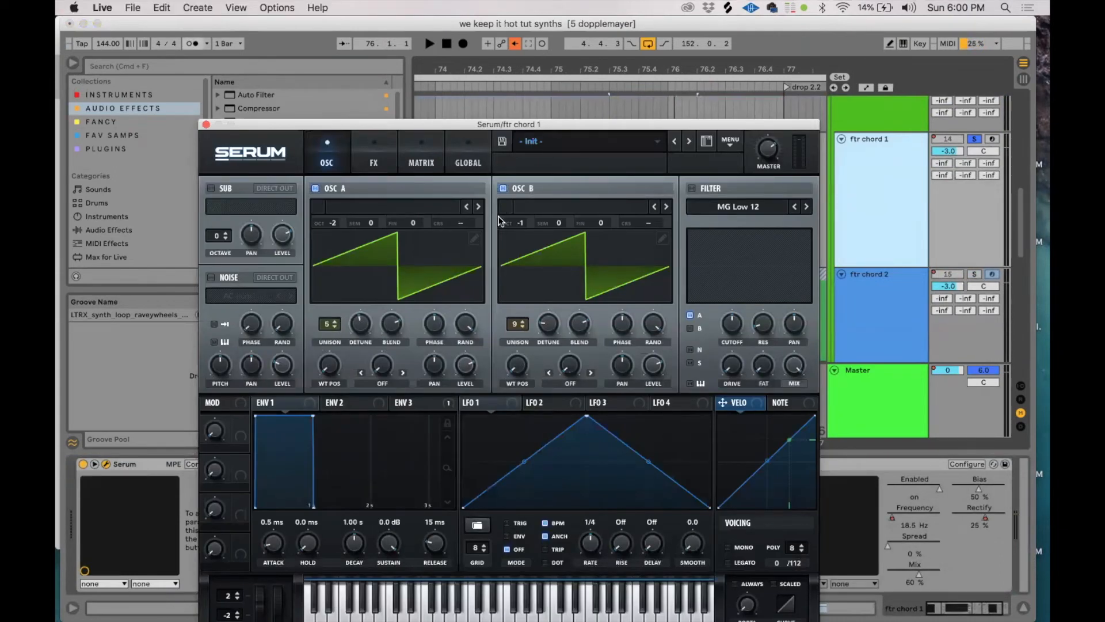
left_click(371, 155)
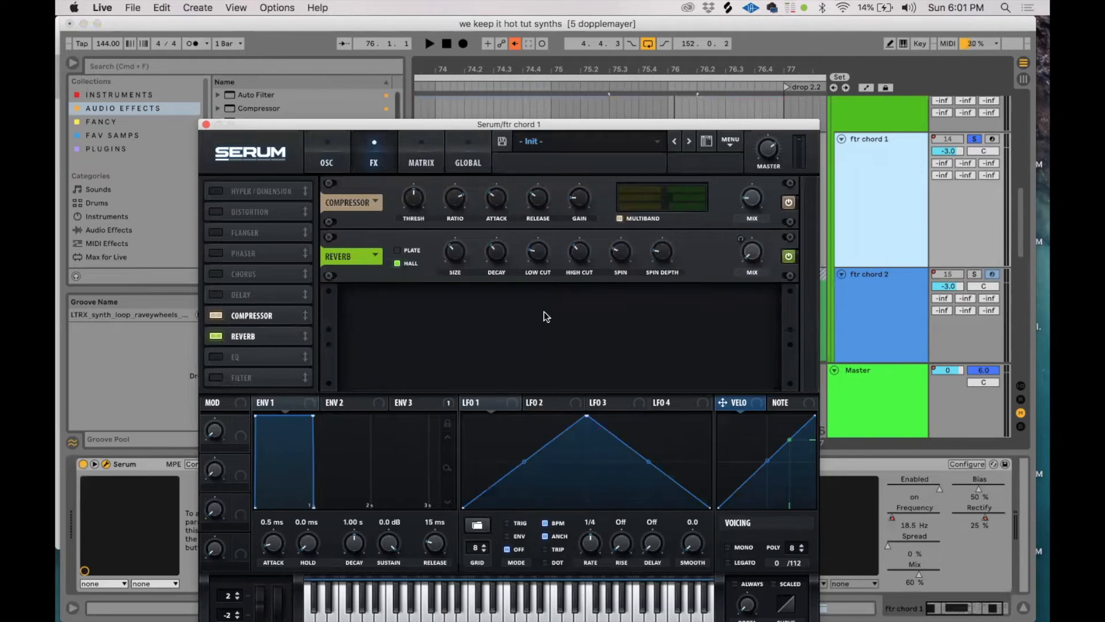
key("space")
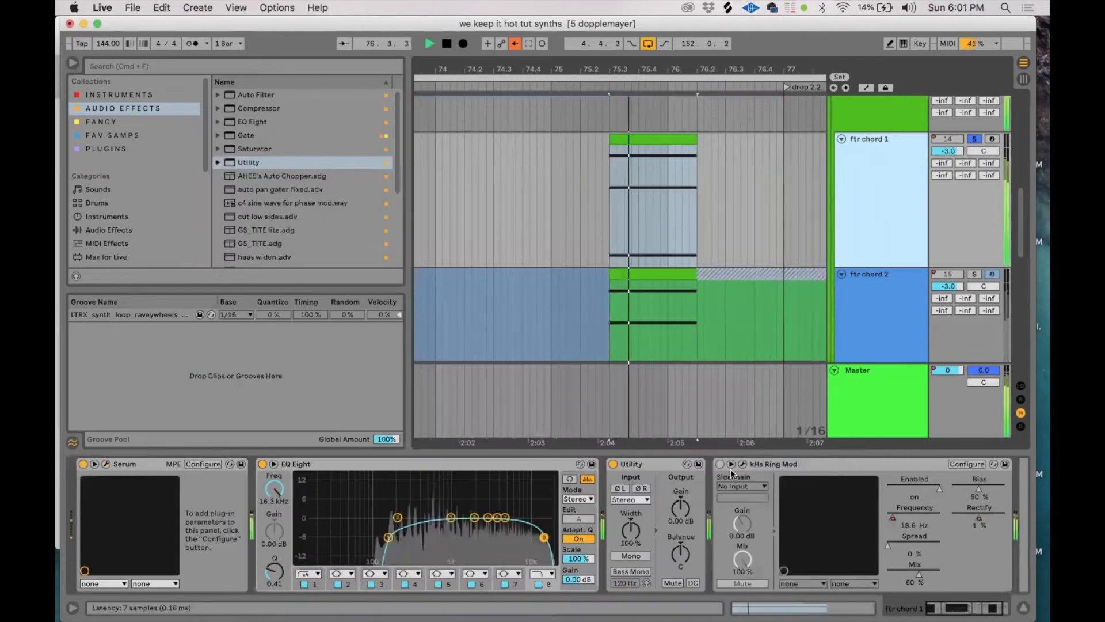
key("space")
Open the kHs Ring Mod's own window on ftr chord 1 and compare the chord with the effect switched on and bypassed.
left_click(743, 465)
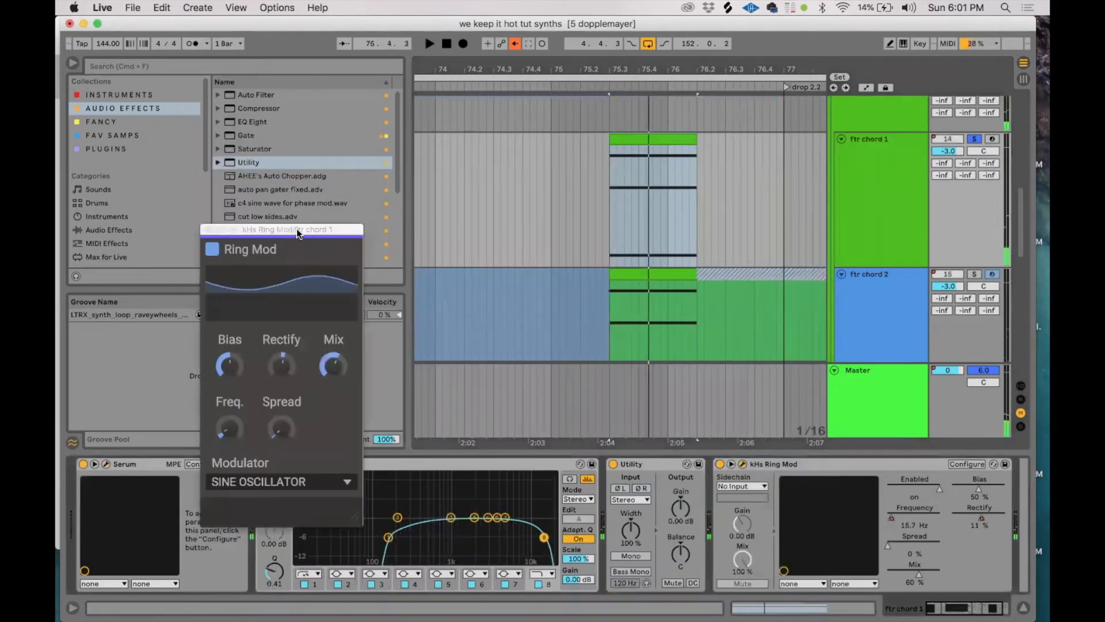
left_click_drag(297, 226, 418, 188)
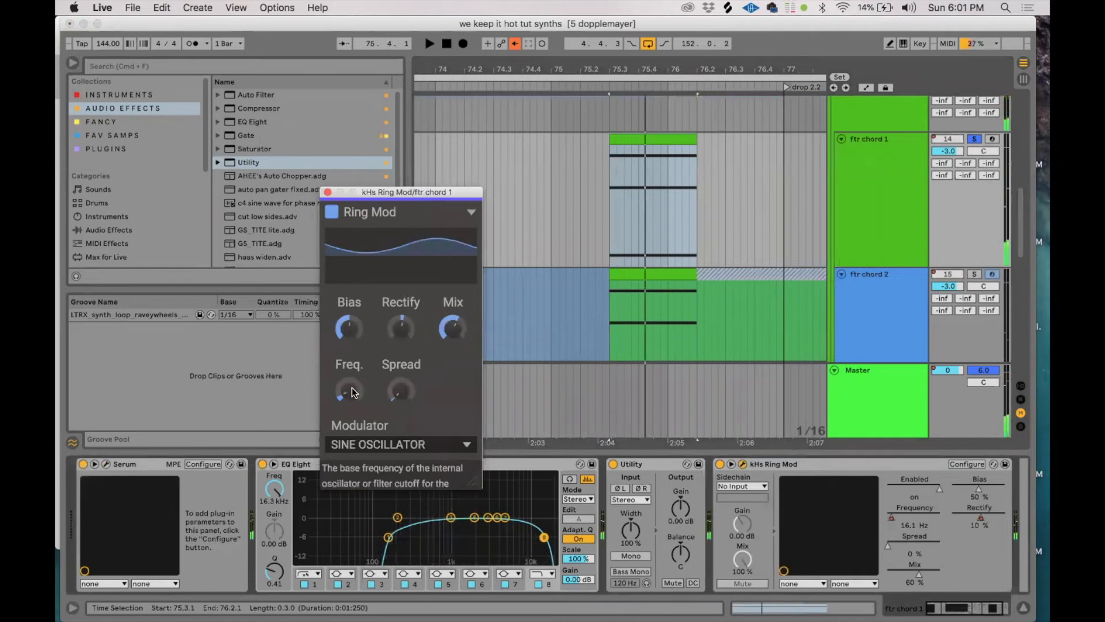
key("space")
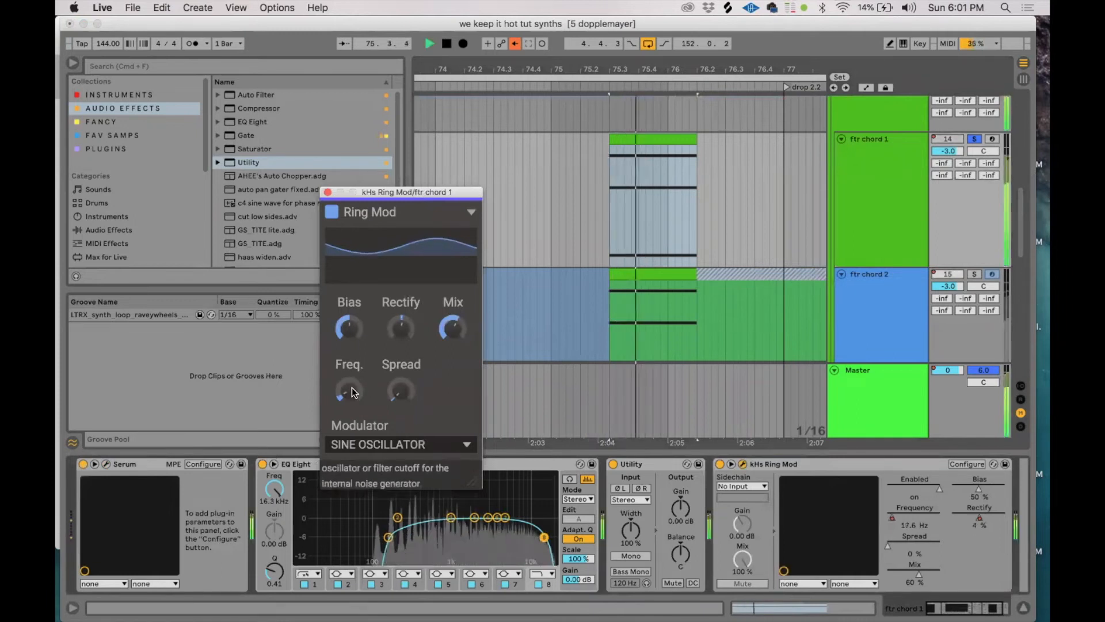
key("space")
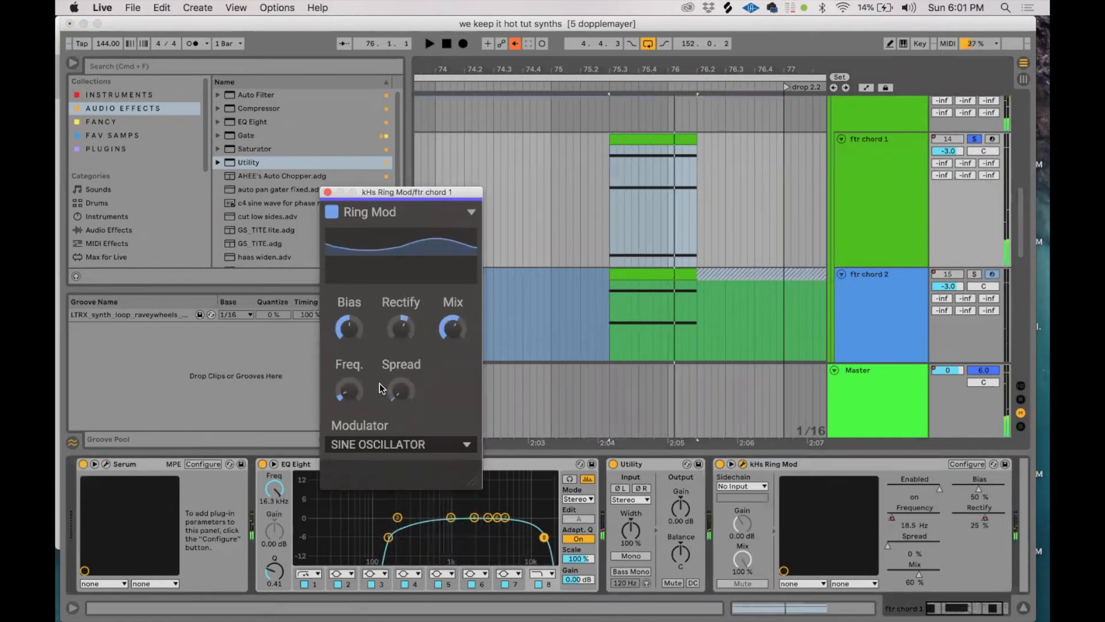
key("space")
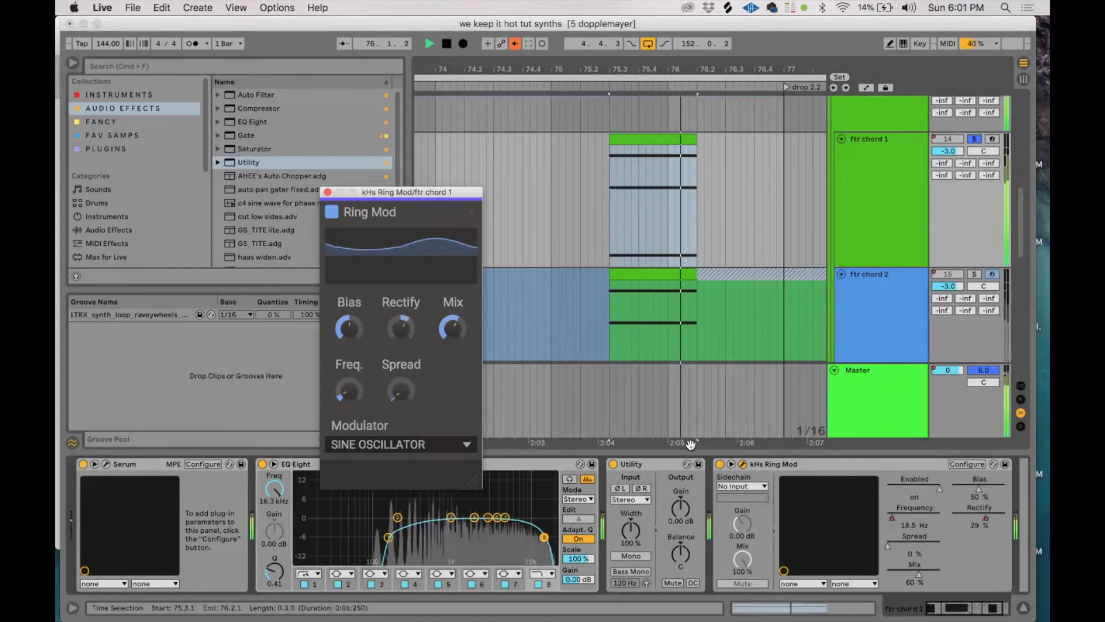
left_click(721, 465)
key("space")
left_click(721, 464)
Try a Ring Mod frequency of 45.7 Hz on ftr chord 1 and play its clip from 75.3.1.
left_click_drag(897, 516, 903, 517)
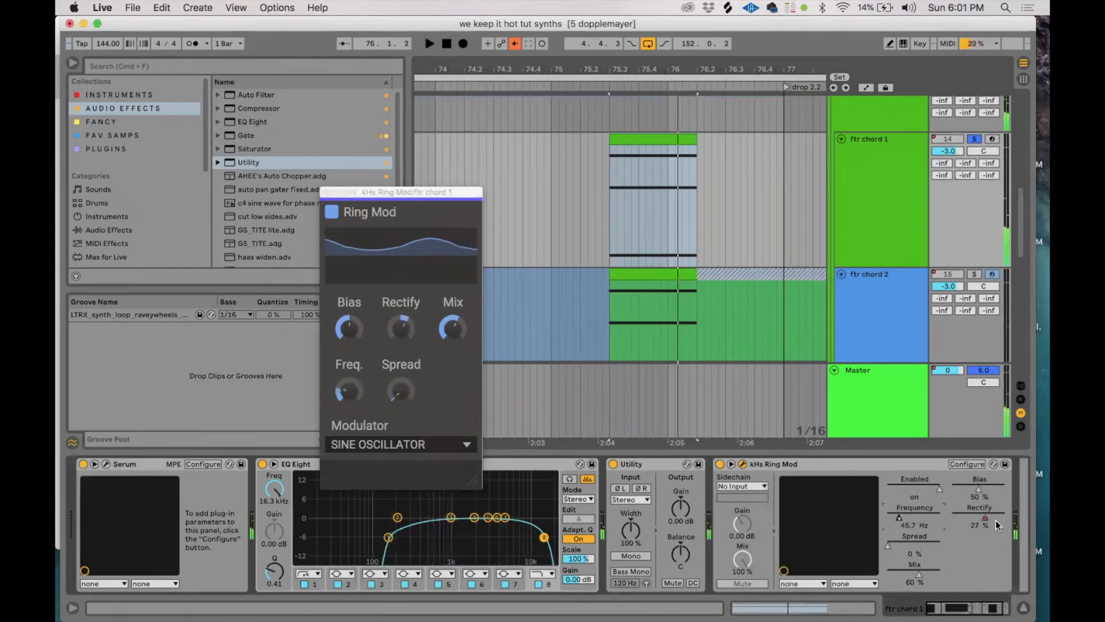
left_click(987, 520)
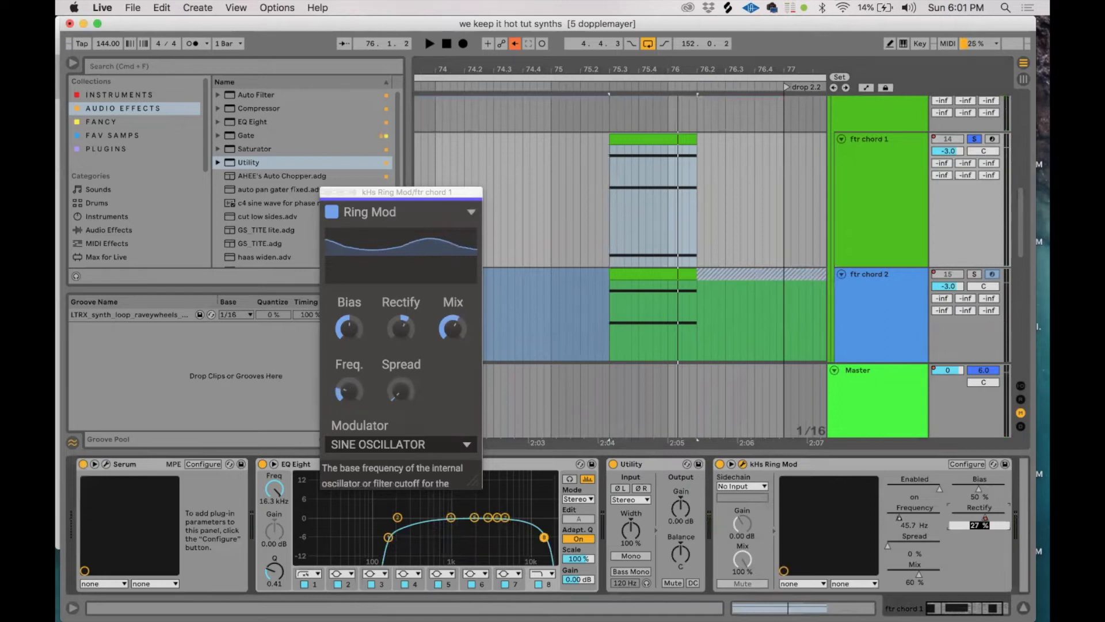
left_click(637, 137)
key("space")
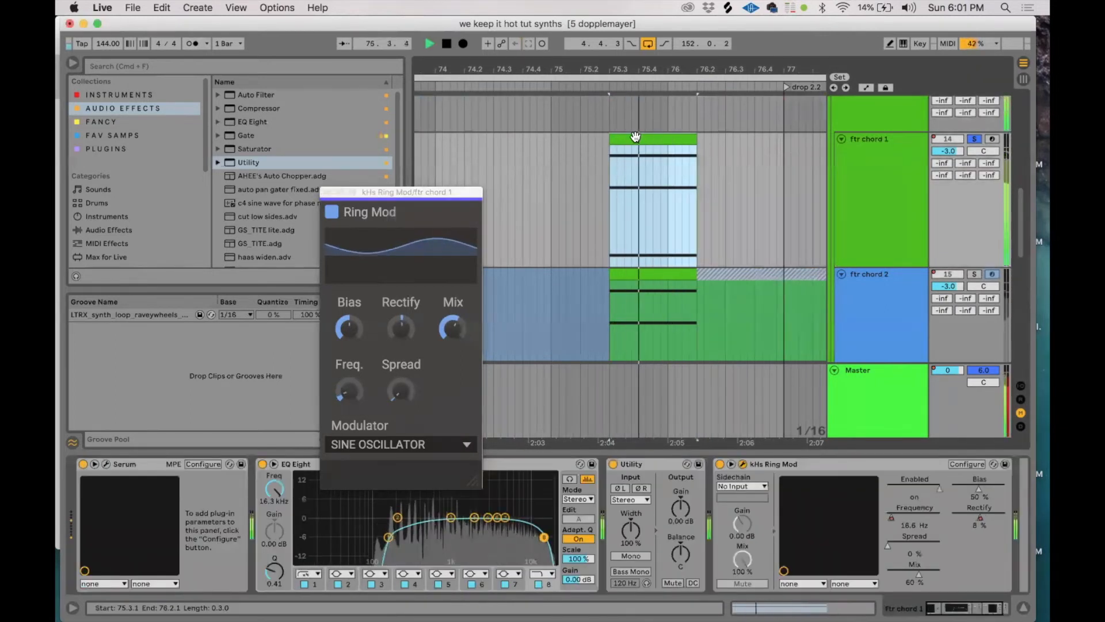
Raise the Ring Mod's Rectify amount to 100% on ftr chord 1 and play the chord.
left_click_drag(401, 328, 400, 287)
key("space")
key("space")
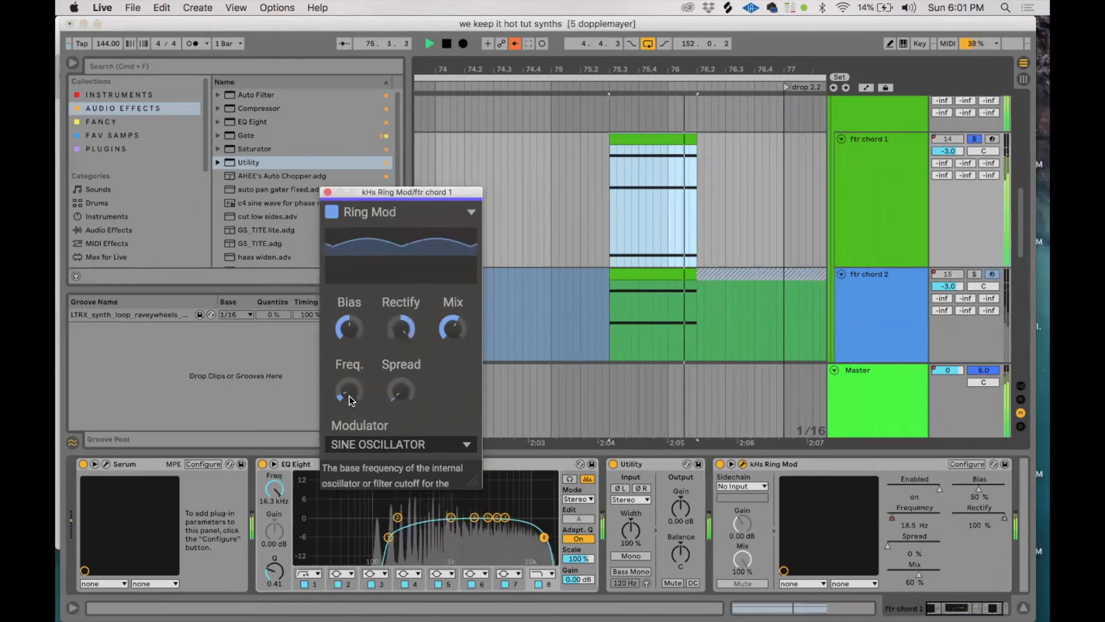
Try a small Ring Mod frequency adjustment while replaying the chord, and undo the frequency and Rectify changes.
key("space")
mouse_move(349, 396)
left_mouse_down()
mouse_move(350, 327)
mouse_move(347, 394)
left_mouse_up()
key("space")
key("space")
key("space")
key("space")
key("super+z")
key("super+z")
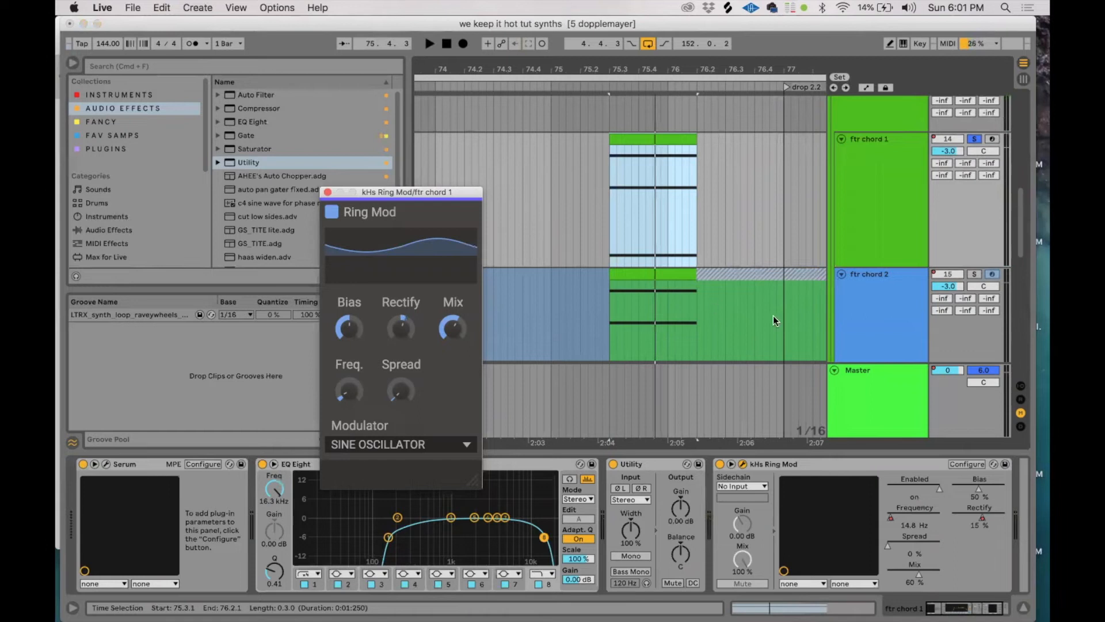
Solo the ftr chord 2 track, play its clip from 75.3.1 to 76.2.1, and show the rest of its effect chain.
scroll(772, 315, "down", 2)
left_click(647, 259)
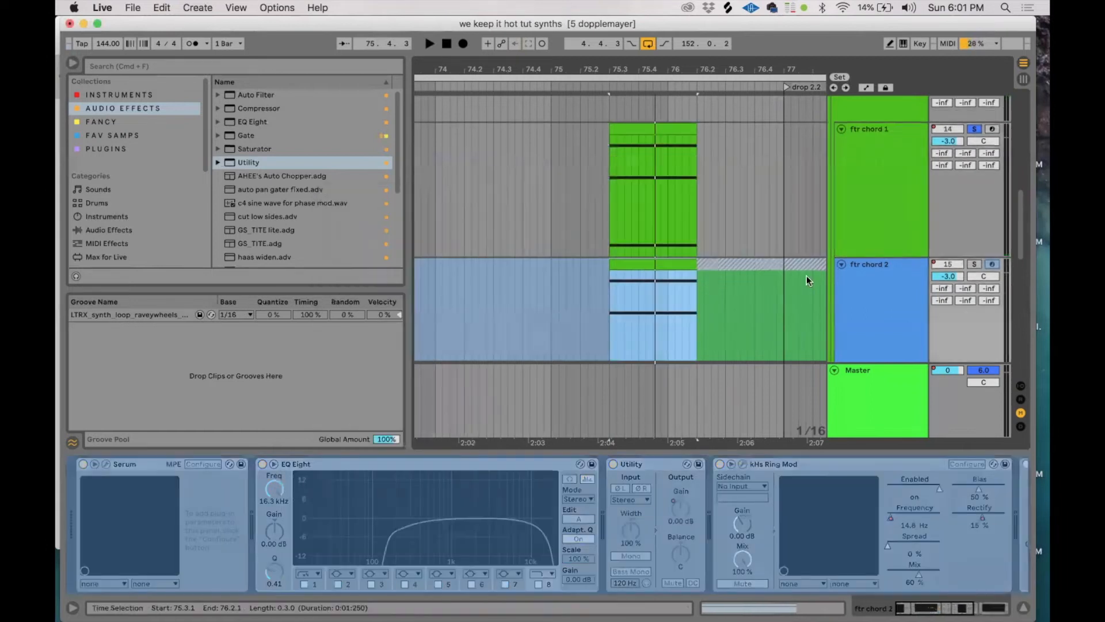
left_click(862, 285)
key("space")
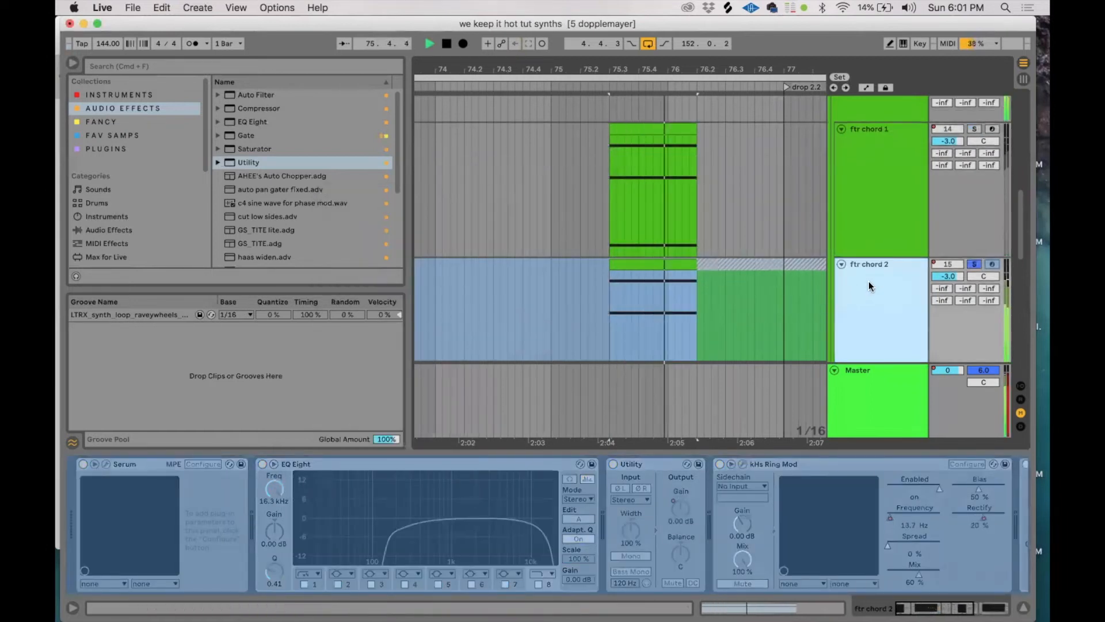
key("space")
left_click(837, 391)
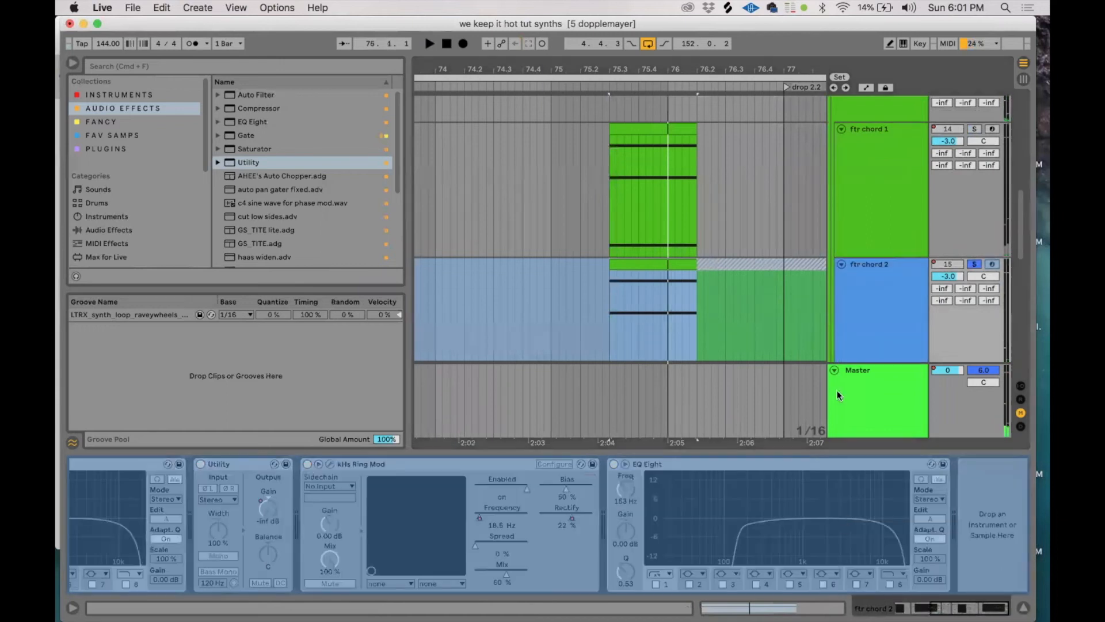
Unfold the 22 Group and play its frozen wavy part soloed from 75.3.1.
scroll(879, 302, "down", 5)
left_click(855, 230)
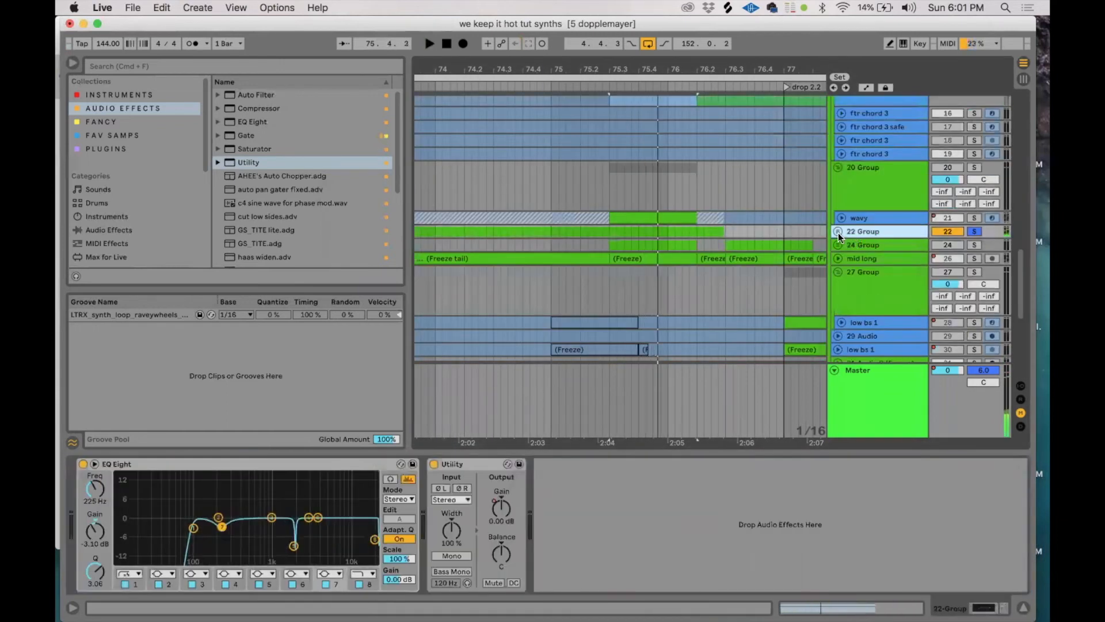
left_click(838, 232)
key("space")
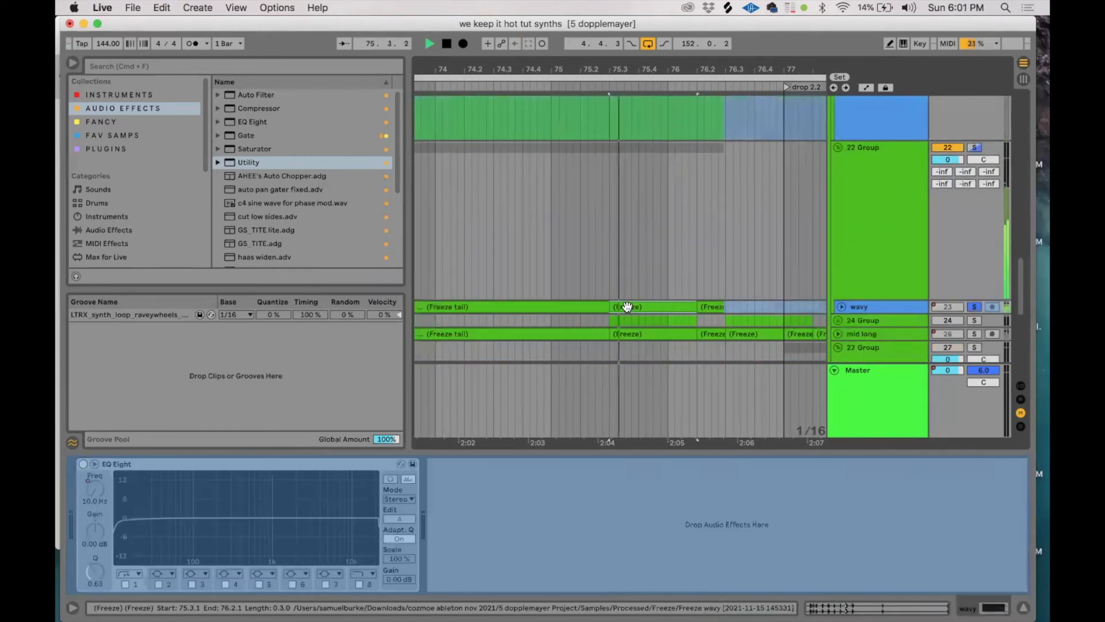
scroll(626, 221, "up", 3)
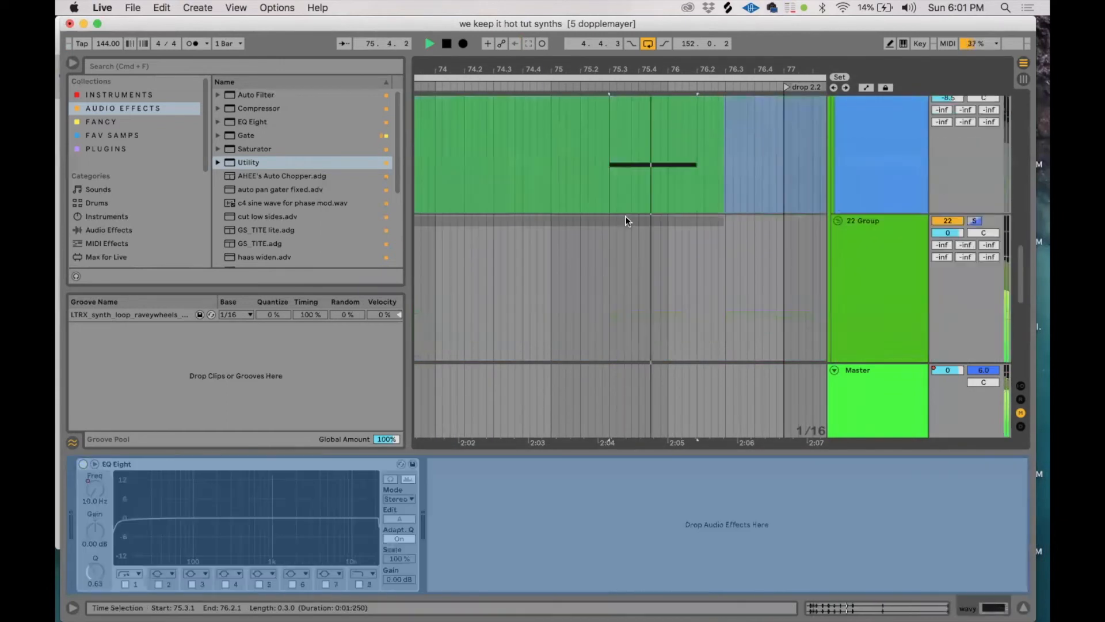
scroll(625, 215, "up", 2)
key("space")
Select the wavy track's range from 75.2.4 to 76.2.1, and turn off the solo on the frozen wavy copy in the 22 Group.
left_click(641, 150)
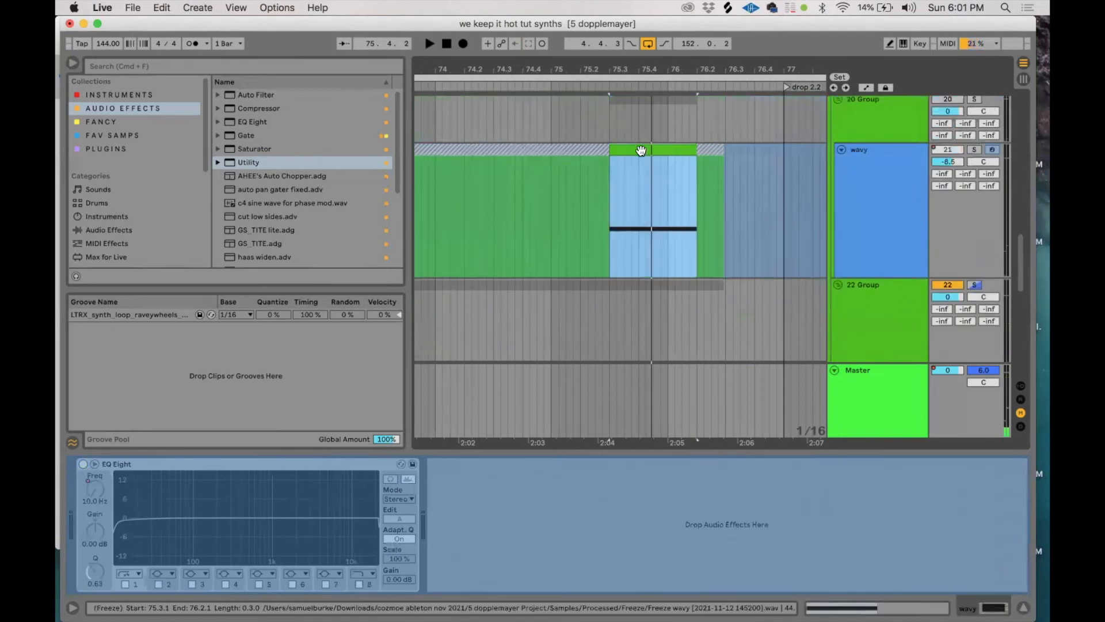
left_click_drag(617, 254, 732, 224)
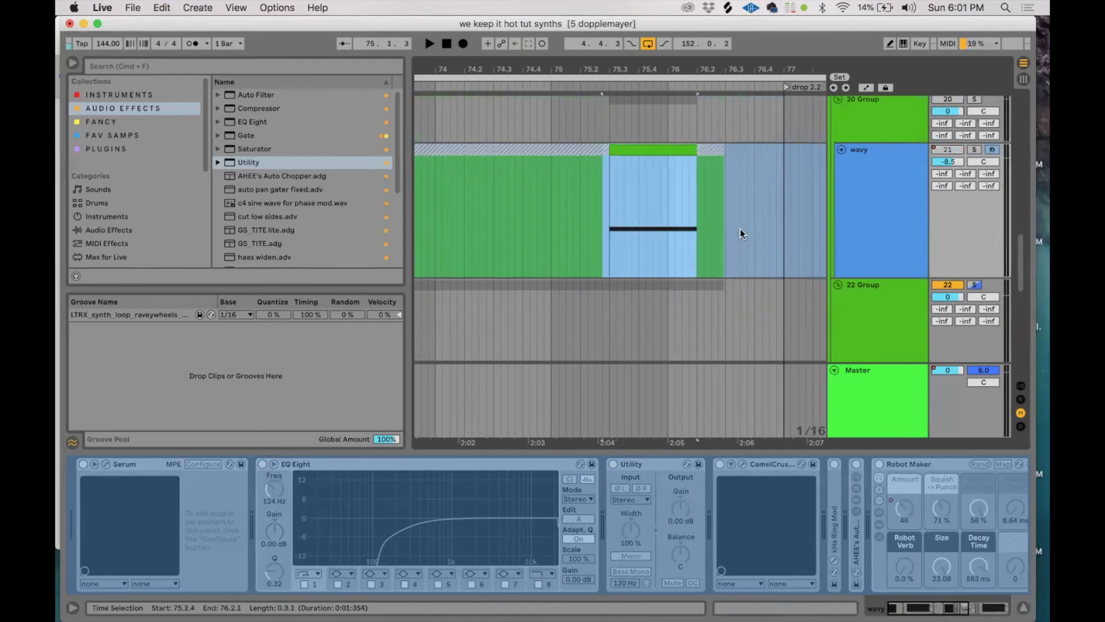
scroll(740, 229, "down", 3)
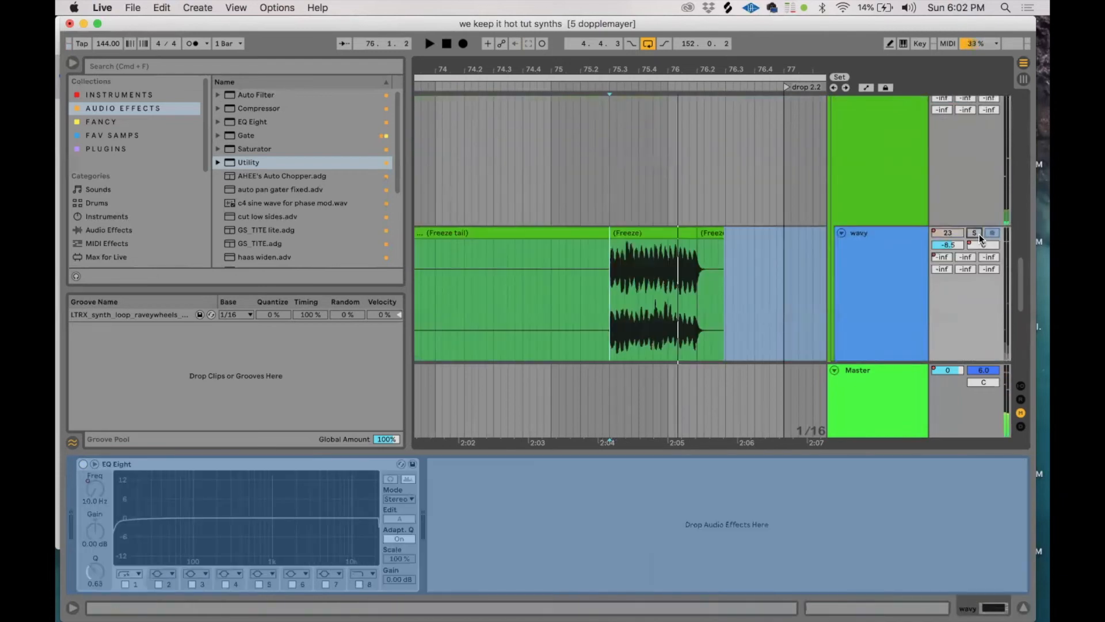
key("space")
left_click(978, 233)
Unfold the mid long track and play its frozen clip from 75.3.1 to 76.2.1 soloed.
scroll(902, 261, "down", 4)
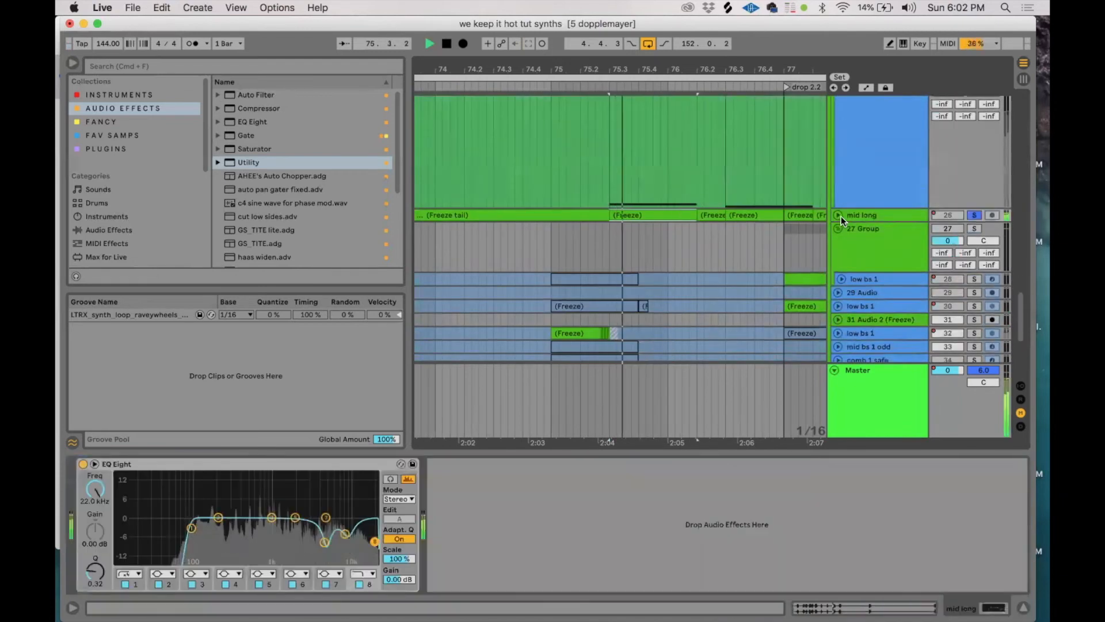
left_click(841, 216)
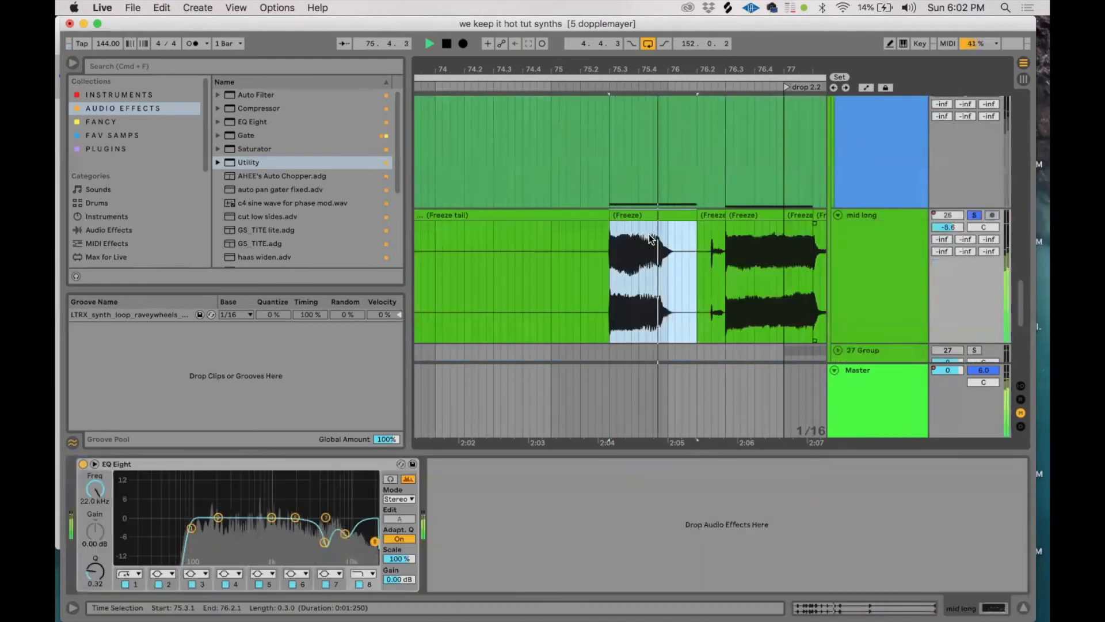
key("space")
Unfold the 37 Group and its 38 Serum track, and play the 38 Serum clip from 75.3.1 to 76.1.1 soloed.
scroll(841, 250, "down", 6)
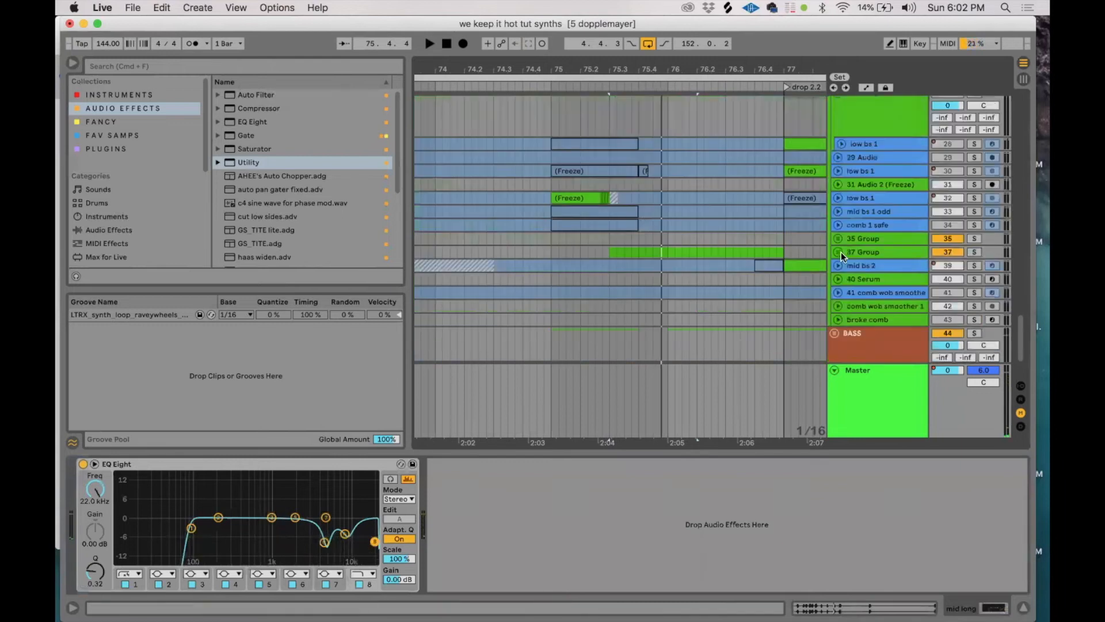
left_click(841, 252)
key("space")
left_click(841, 288)
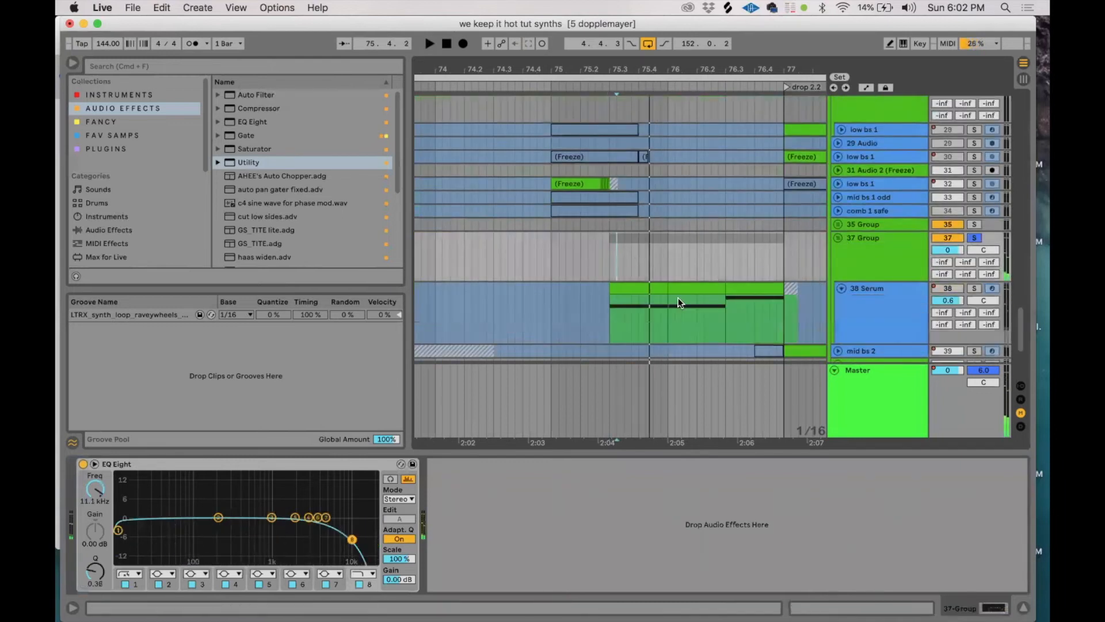
left_click(636, 286)
key("space")
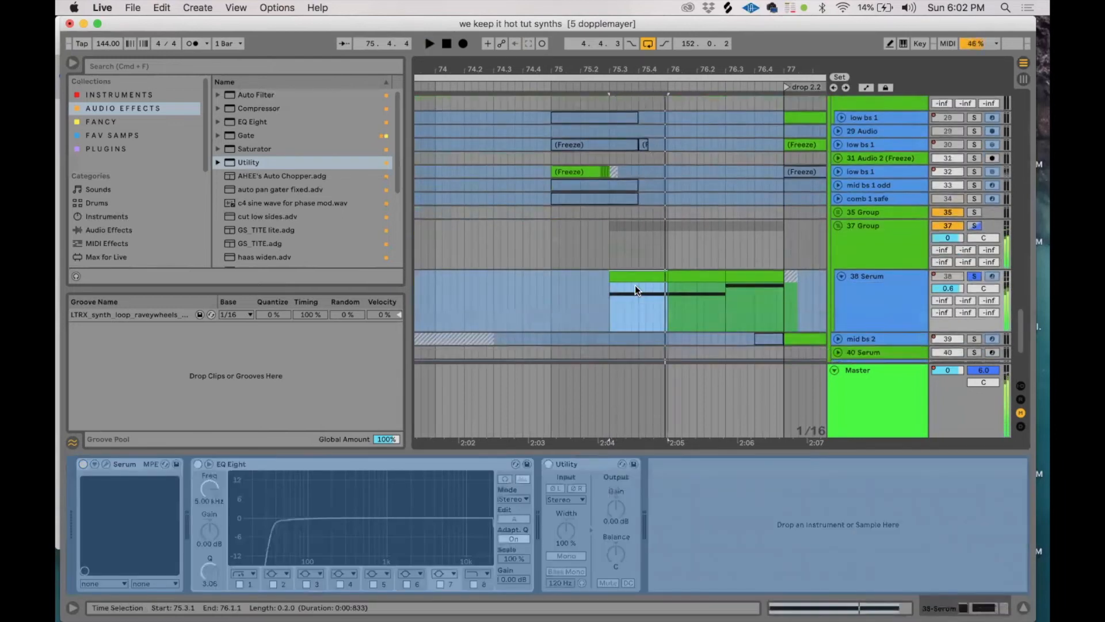
scroll(636, 287, "down", 5)
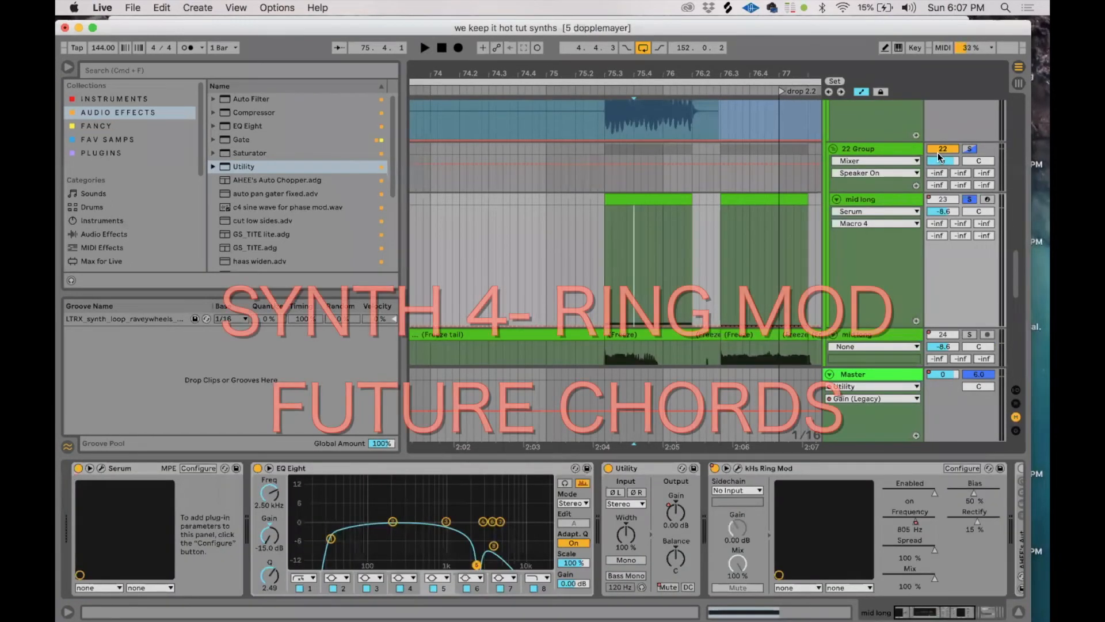
scroll(879, 307, "down", 2)
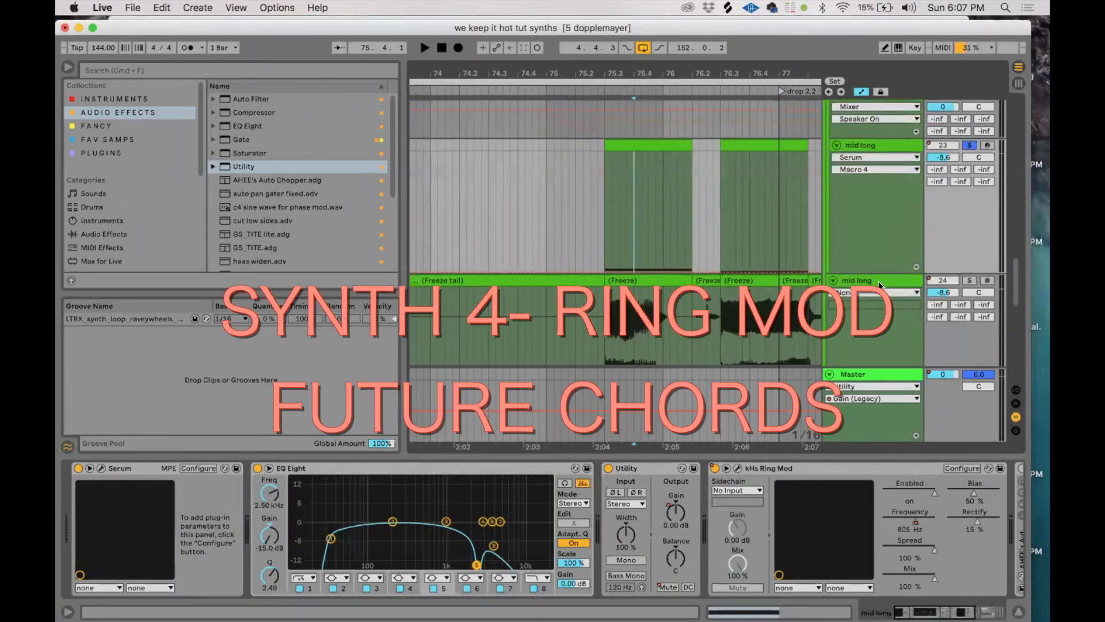
Play the frozen mid long clip from 75.3.1 to 76.2.1 soloed.
left_click(878, 280)
left_click(971, 279)
left_click(663, 283)
key("space")
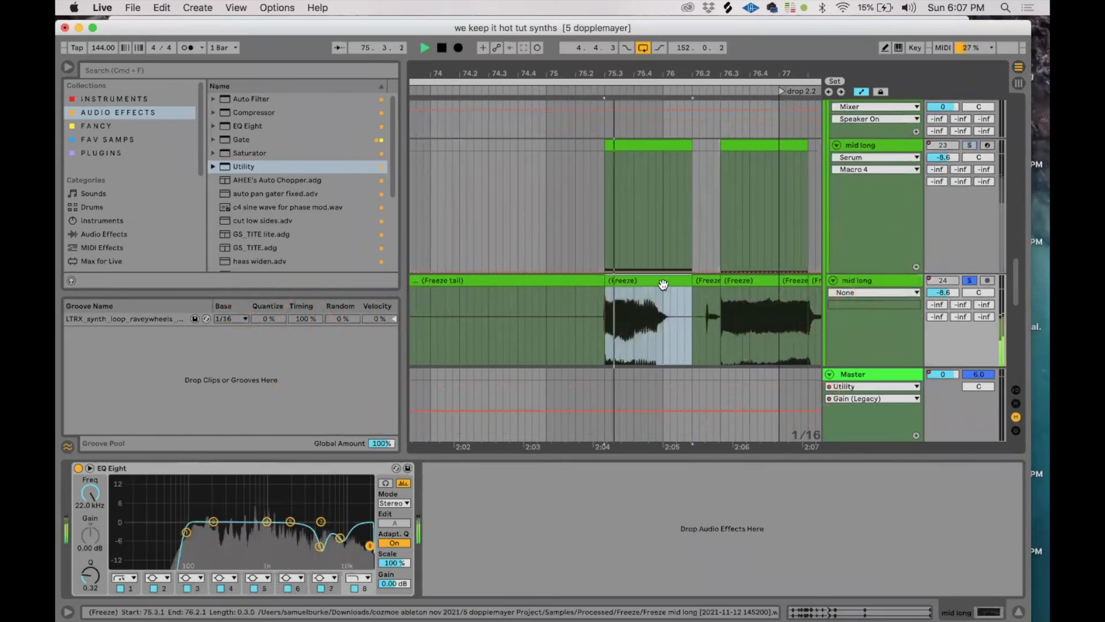
key("space")
Solo the unfrozen mid long track in place of the frozen copy and play 75.3.1 to 76.2.1 repeatedly through its ring-mod chain.
left_click(970, 144)
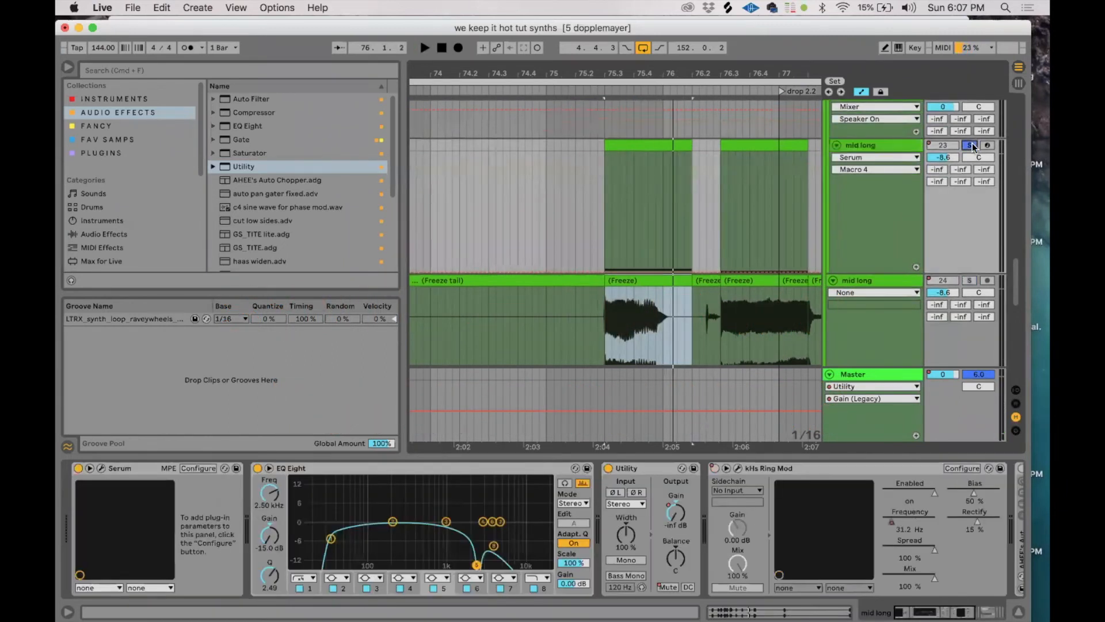
left_click(865, 145)
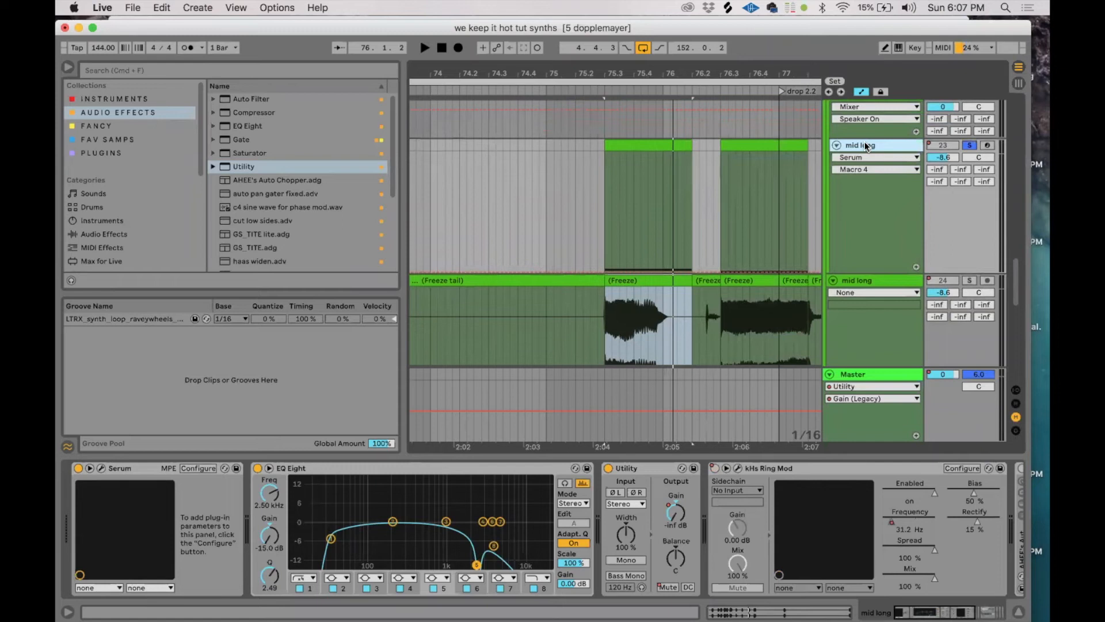
key("space")
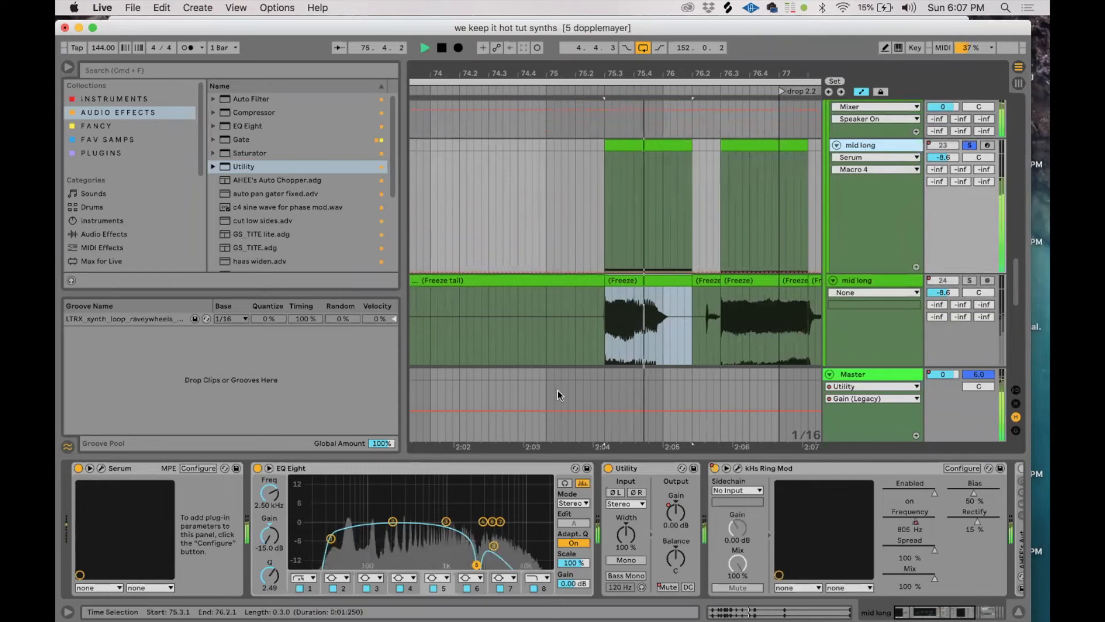
key("space")
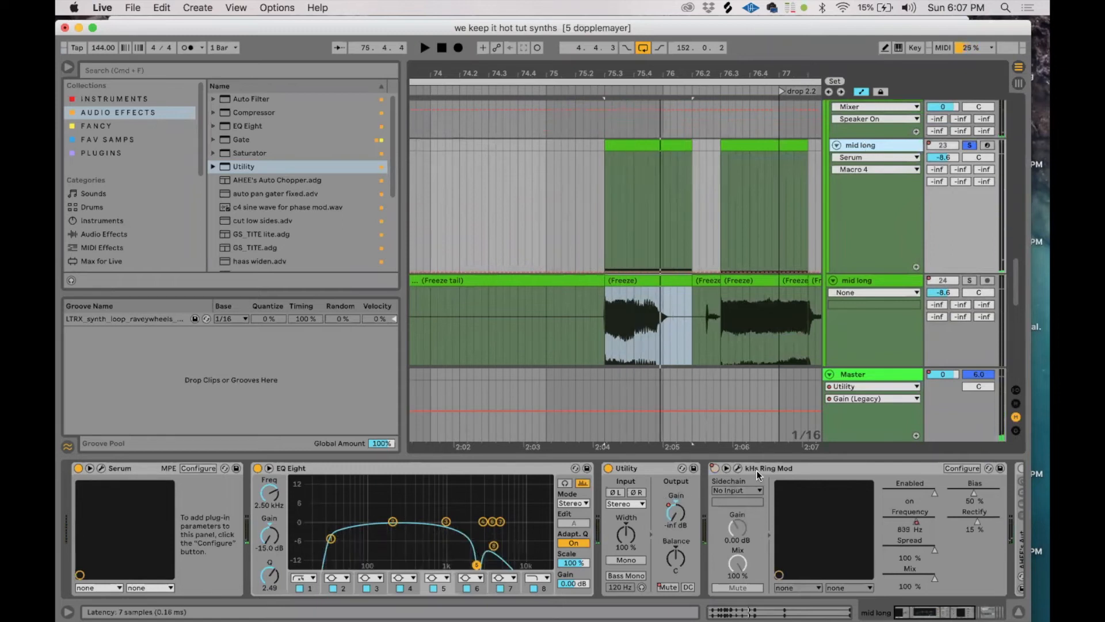
key("space")
key("space")
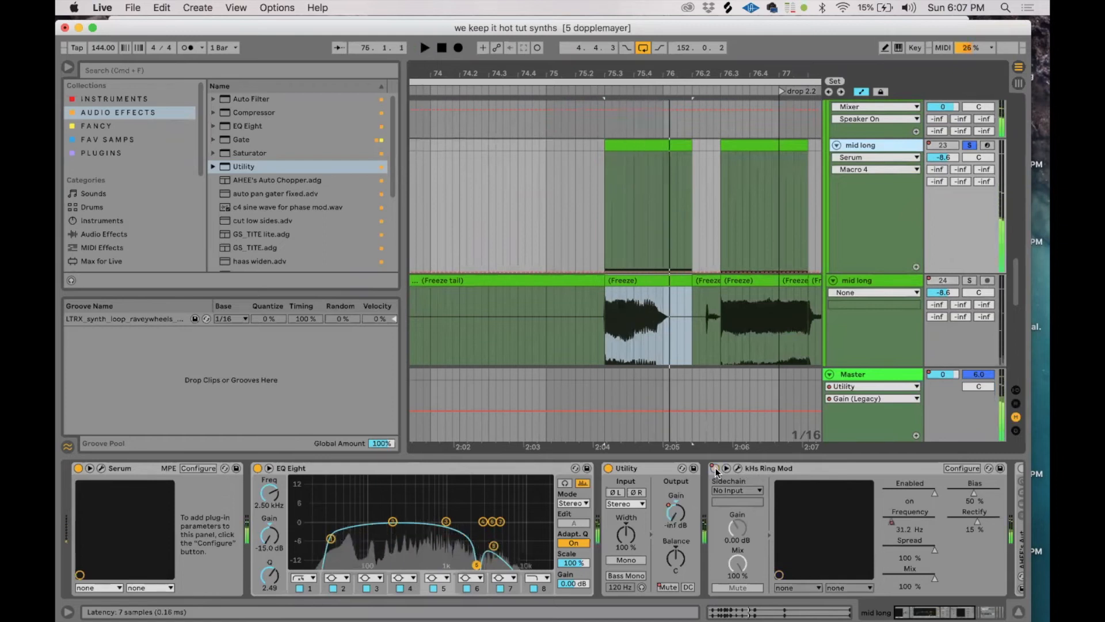
key("space")
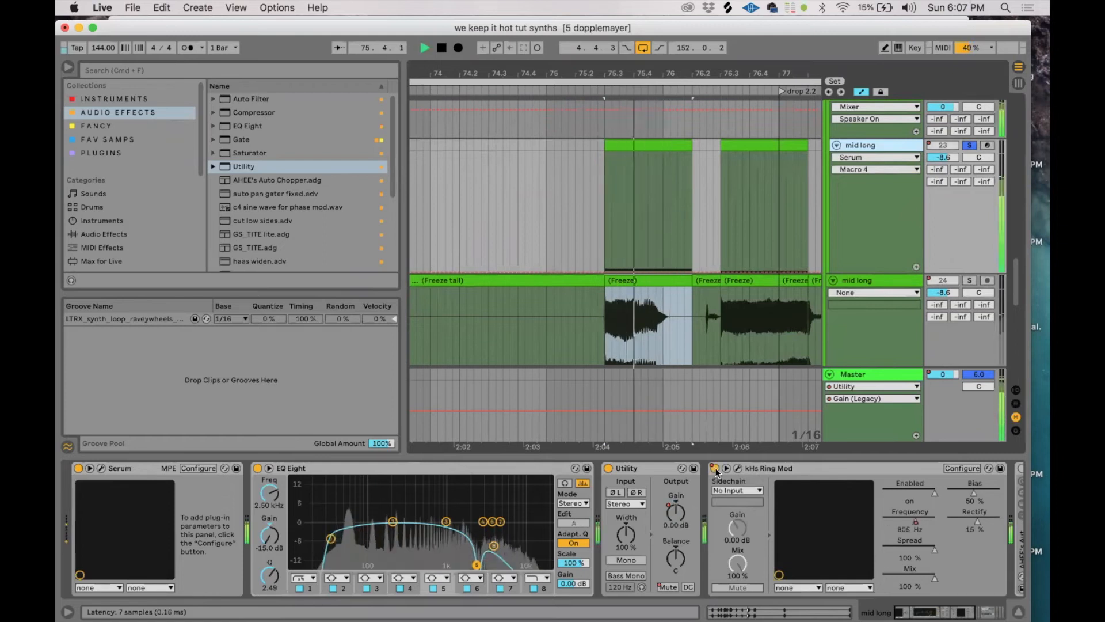
key("space")
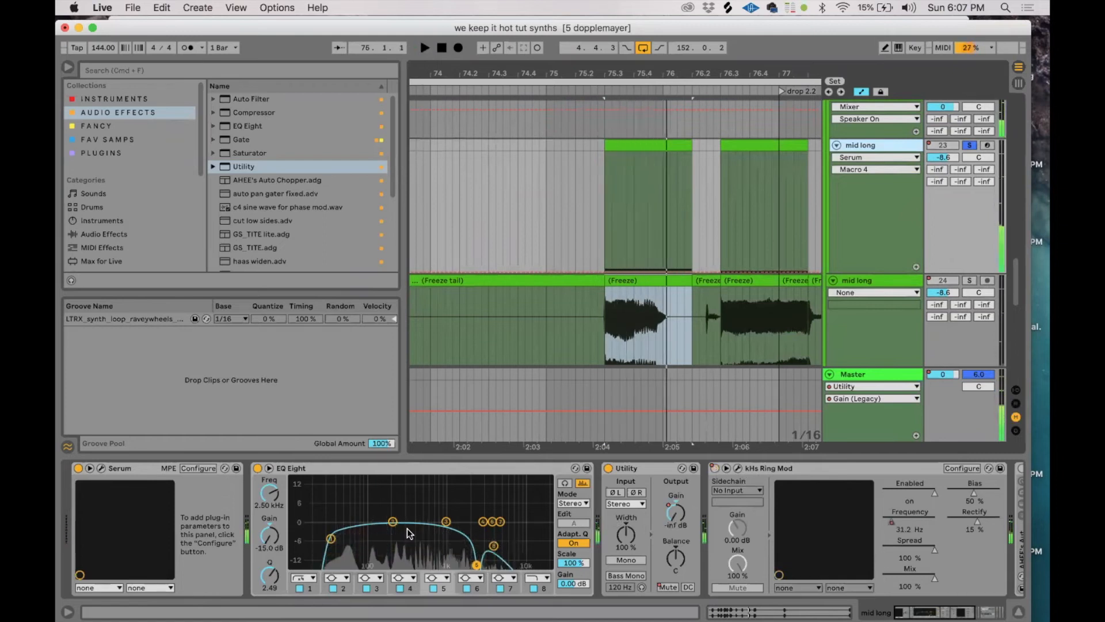
Bypass EQ Eight, Utility and kHs Ring Mod on the mid long track and play the dry Serum sound.
left_click(257, 468)
left_click(608, 468)
left_click(715, 468)
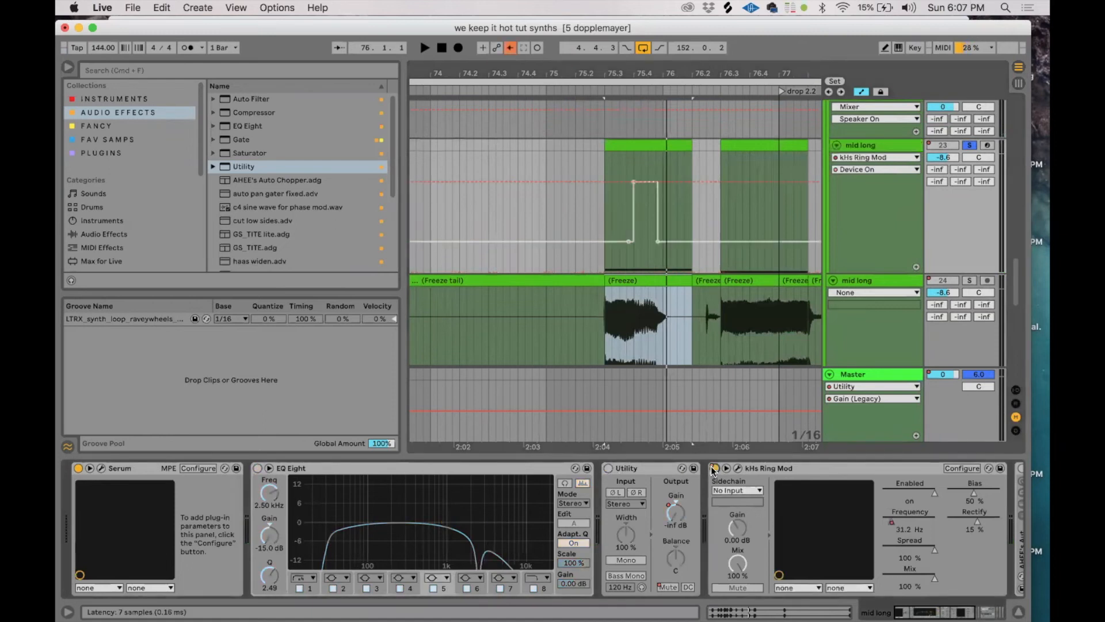
key("space")
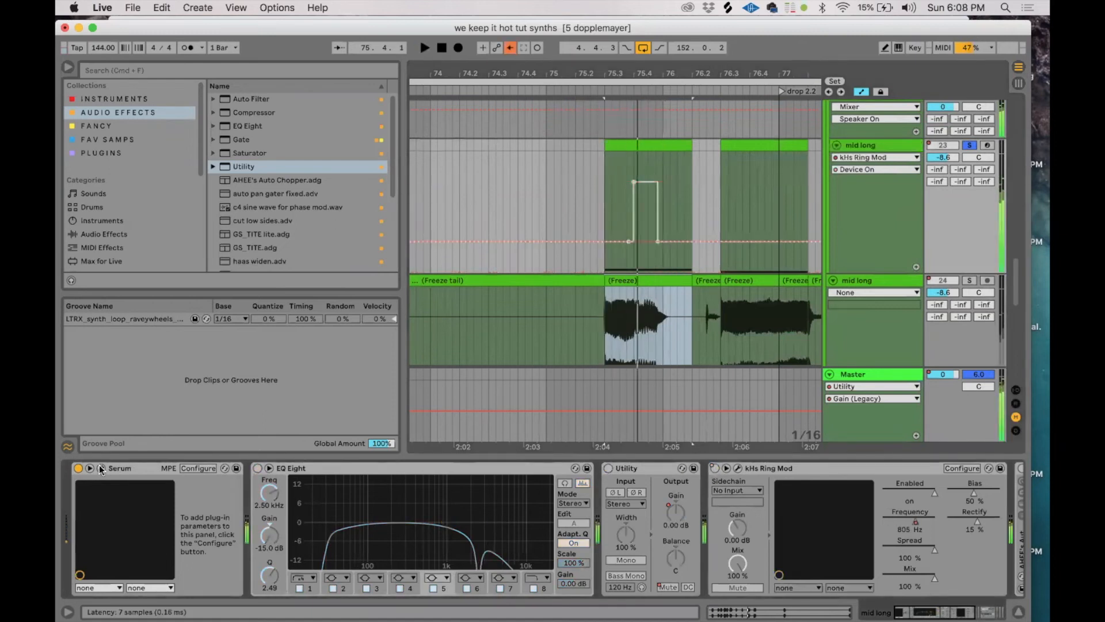
Open the mid long track's Serum, examine its oscillators and effects, and close it.
left_click(101, 468)
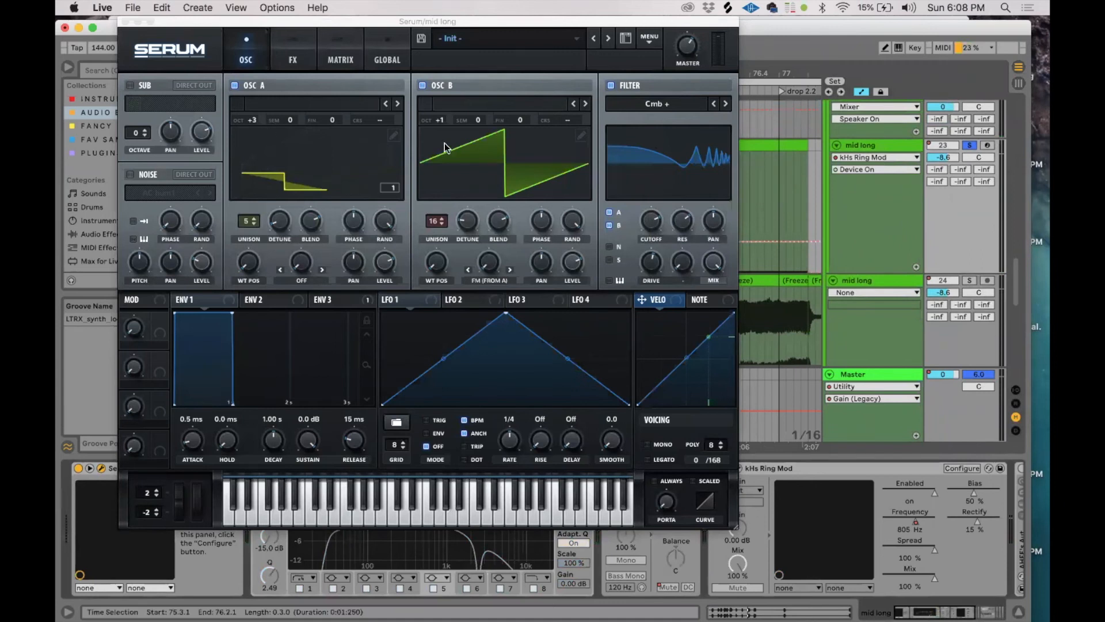
left_click(288, 51)
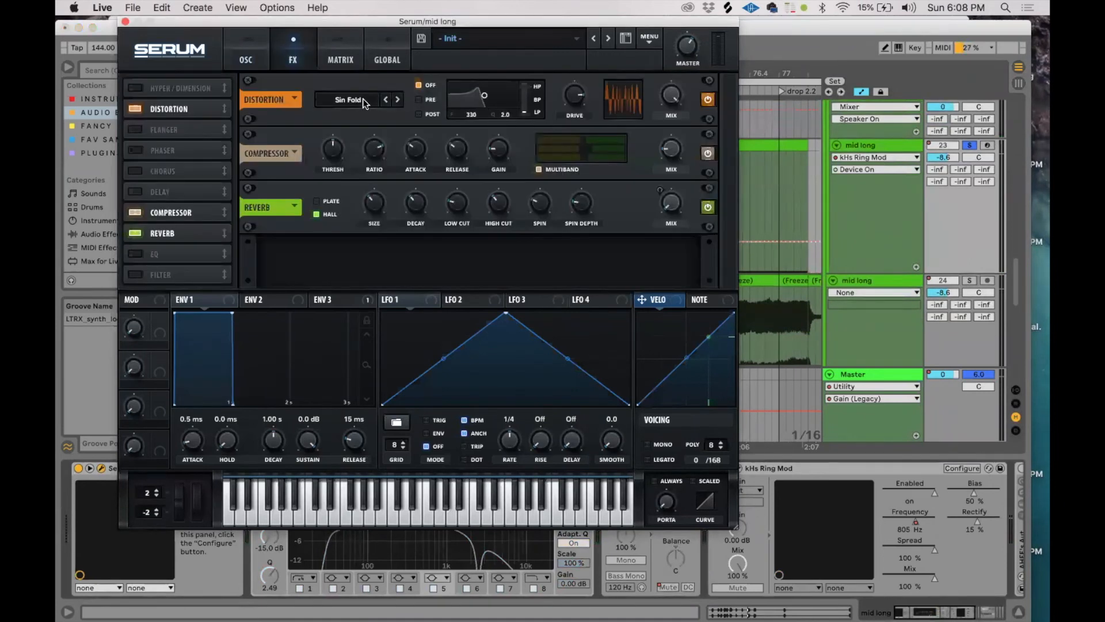
left_click(126, 22)
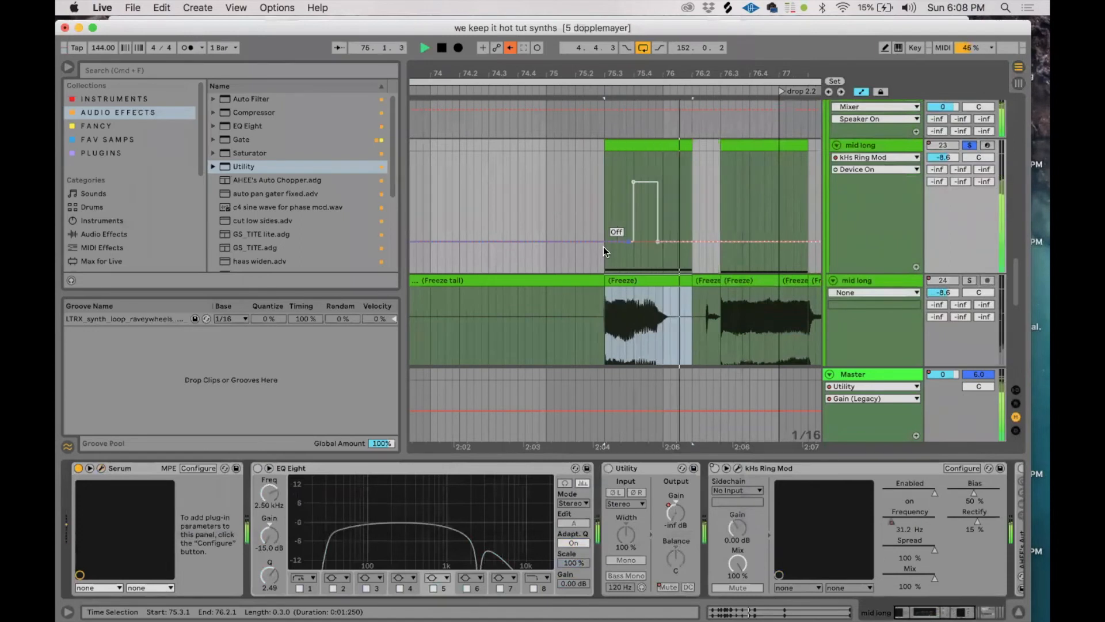
Replay the mid long part, then play from the short freeze-tail clip at 76.2.1.
key("space")
key("space")
key("space")
left_click(715, 279)
key("space")
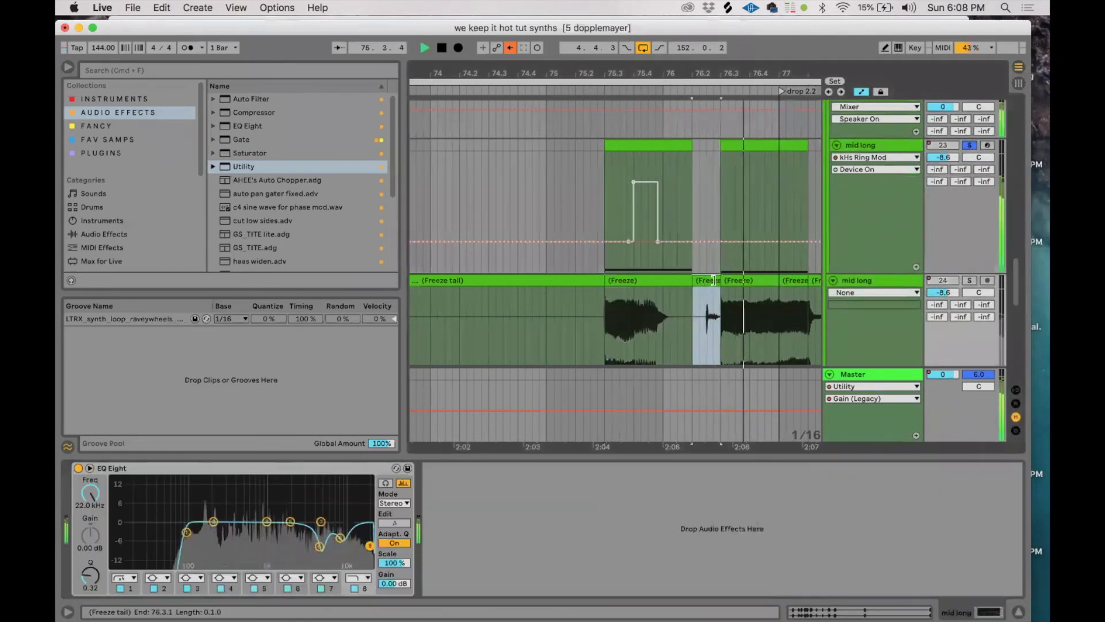
key("space")
Display the kHs Ring Mod Frequency automation on the mid long track and examine it across its clips.
left_click(889, 241)
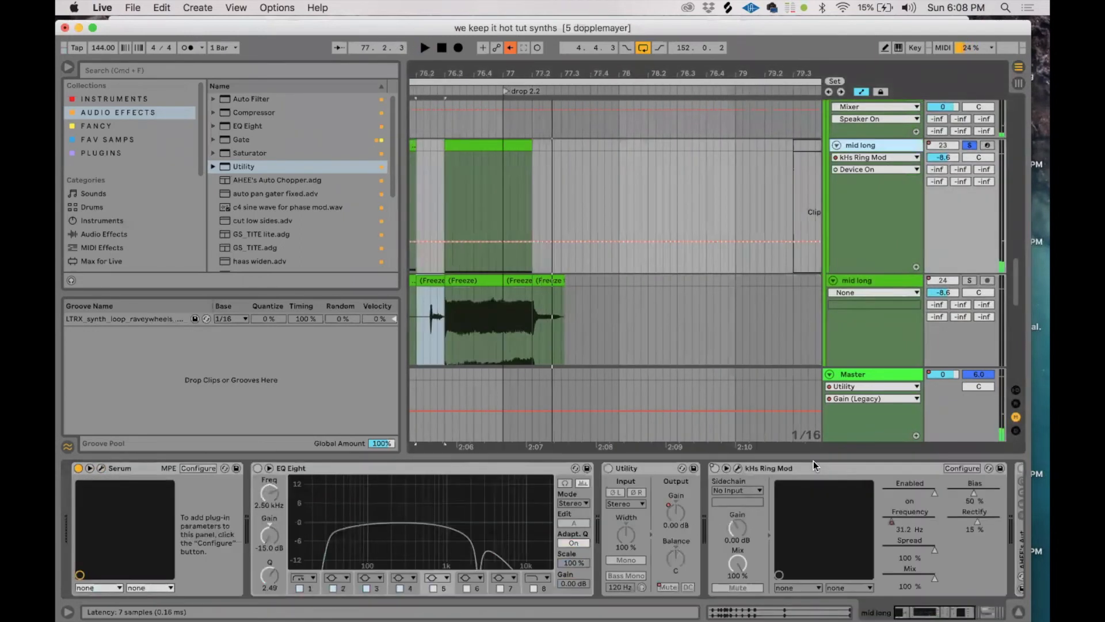
left_click(892, 522)
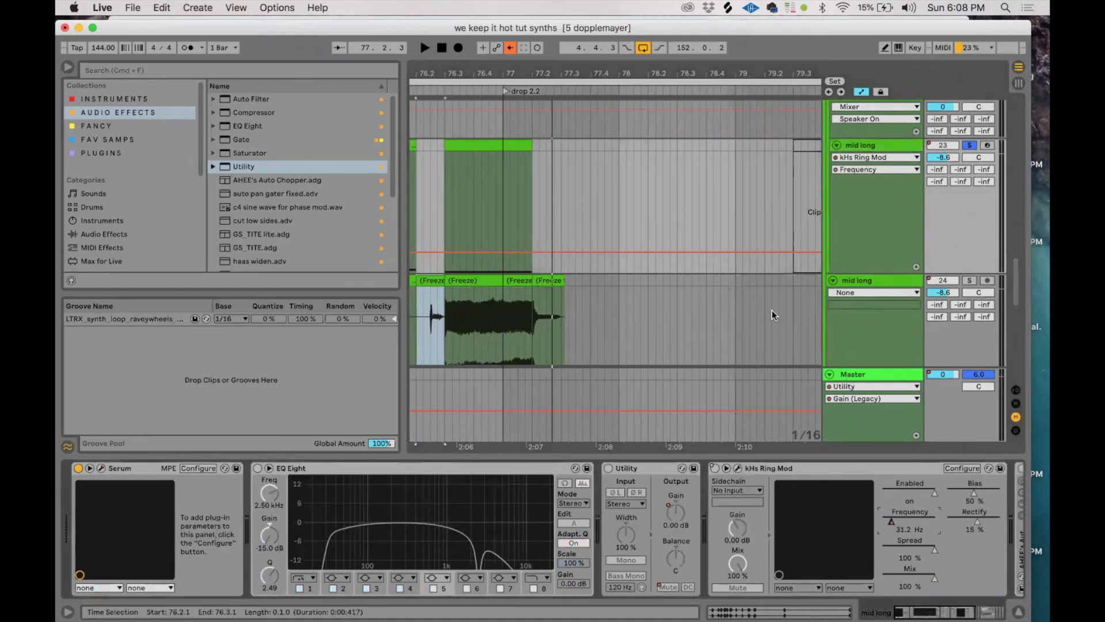
scroll(655, 278, "left", 3)
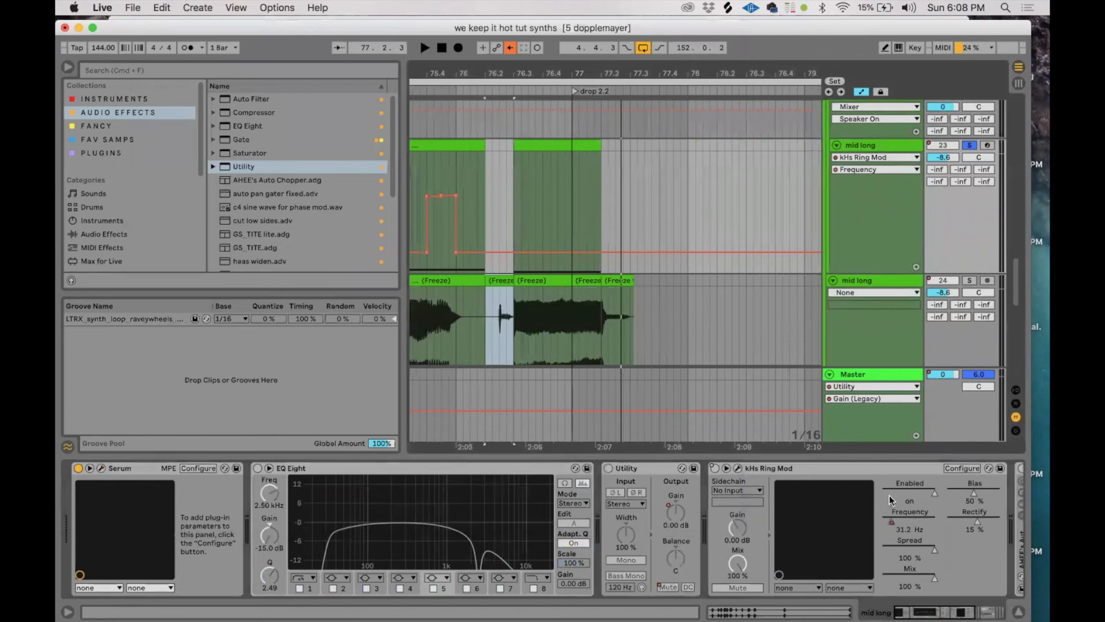
scroll(714, 305, "left", 3)
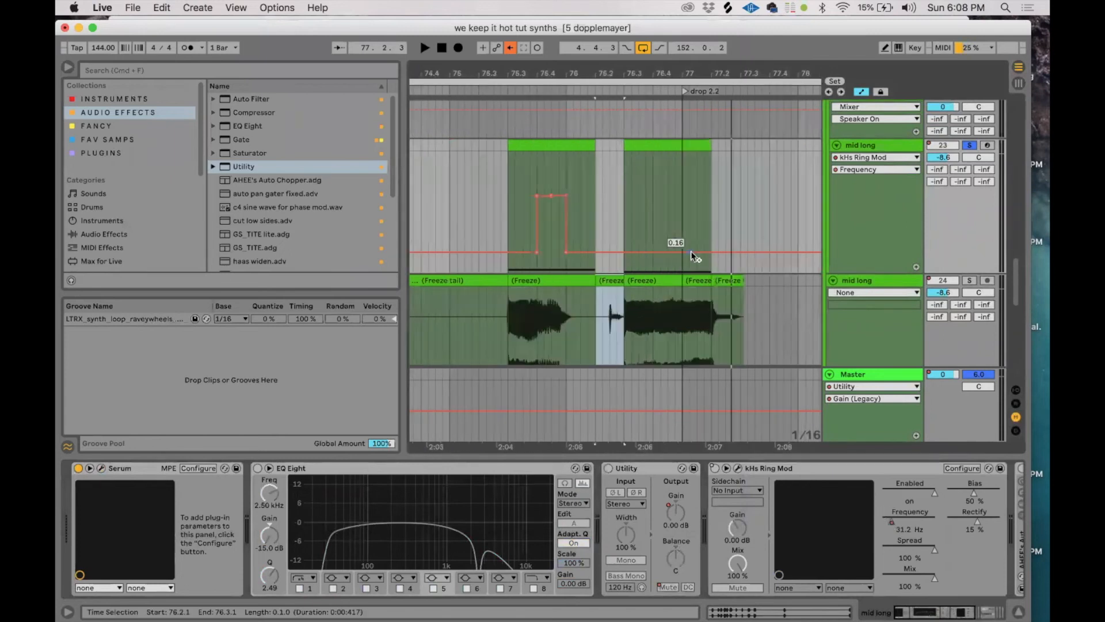
Zoom out the arrangement and audition a frozen mid long clip.
left_click_drag(724, 75, 617, 23)
left_click(701, 280)
key("space")
key("space")
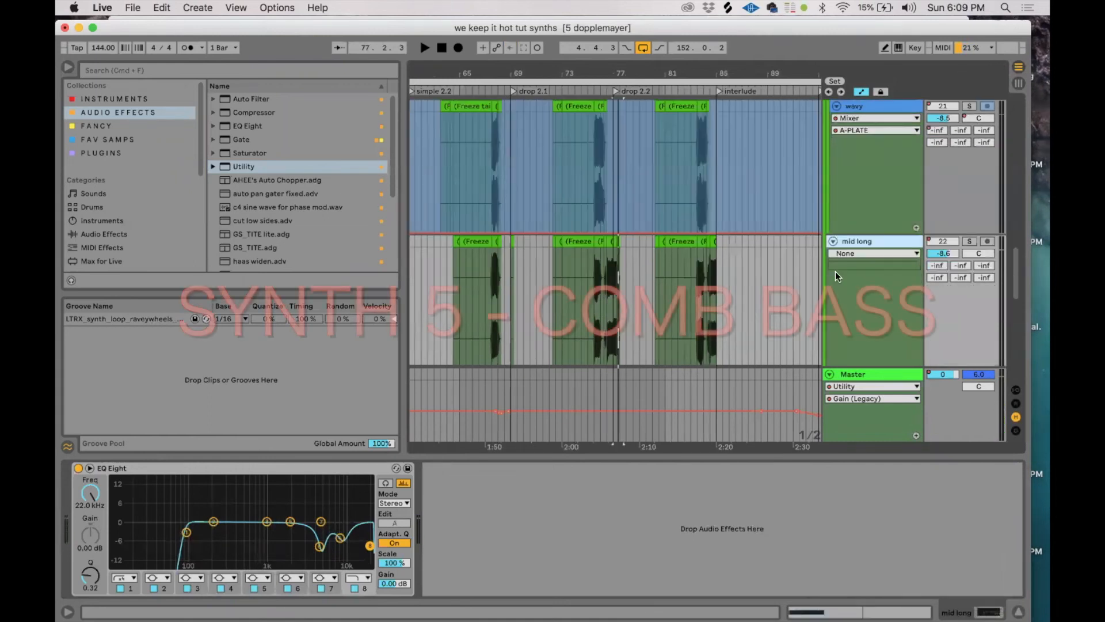
Unfreeze the low bs 1 track in the 23 Group and play its clip at 77.1.1 soloed.
scroll(835, 272, "up", 3)
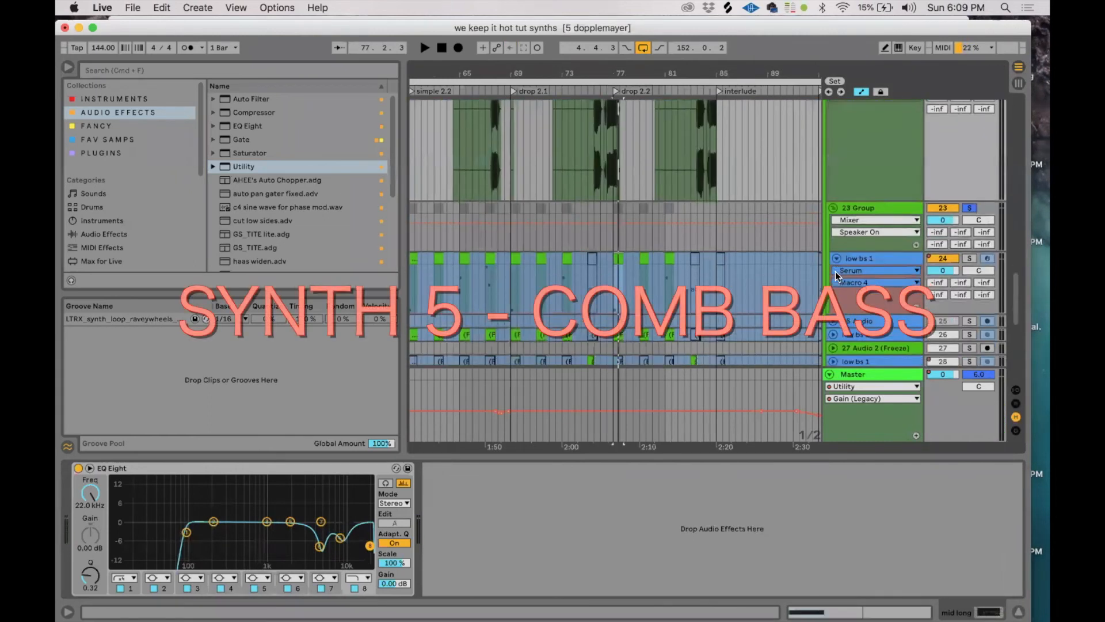
left_click(856, 257)
right_click(856, 257)
key("space")
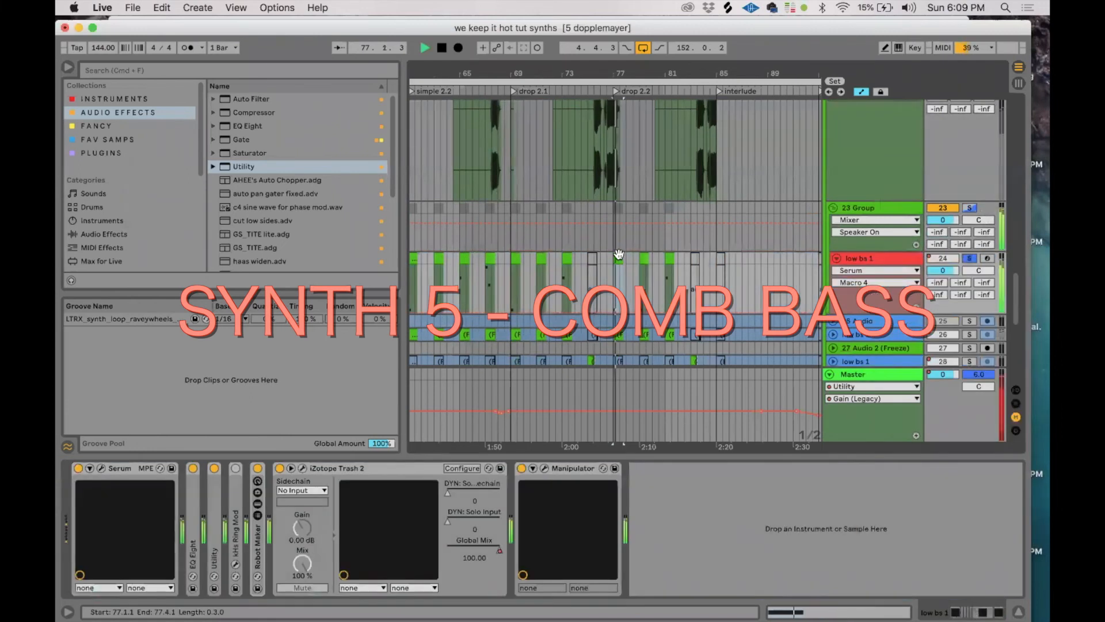
Play the low bs 1 clips at 65.1.1 and 63.1.1 to compare them.
left_click(463, 258)
key("space")
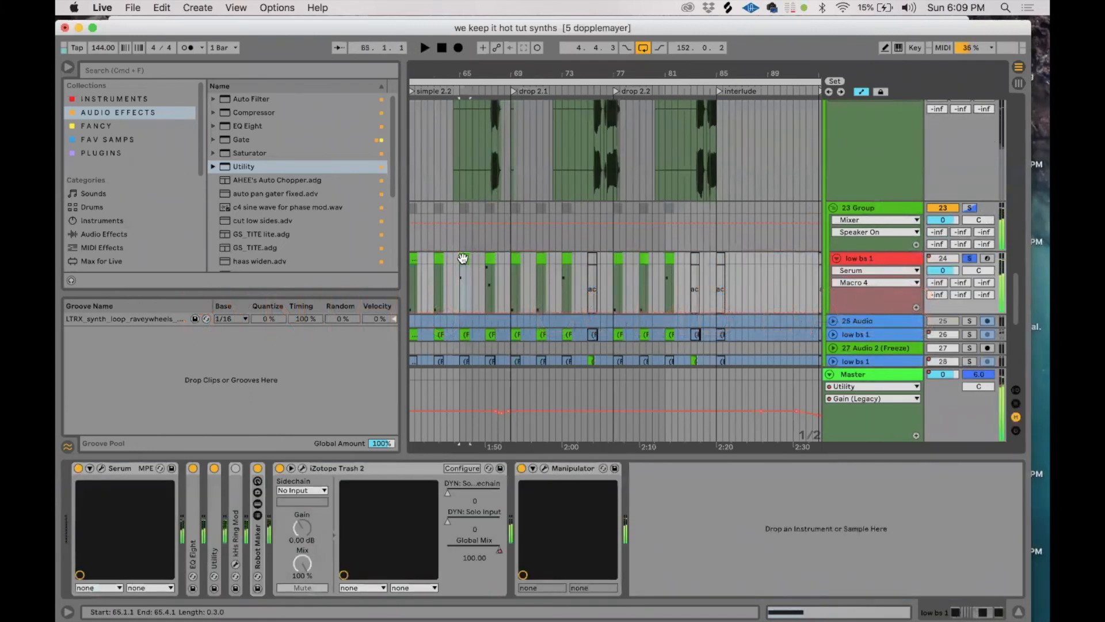
key("space")
left_click(440, 258)
key("space")
key("space")
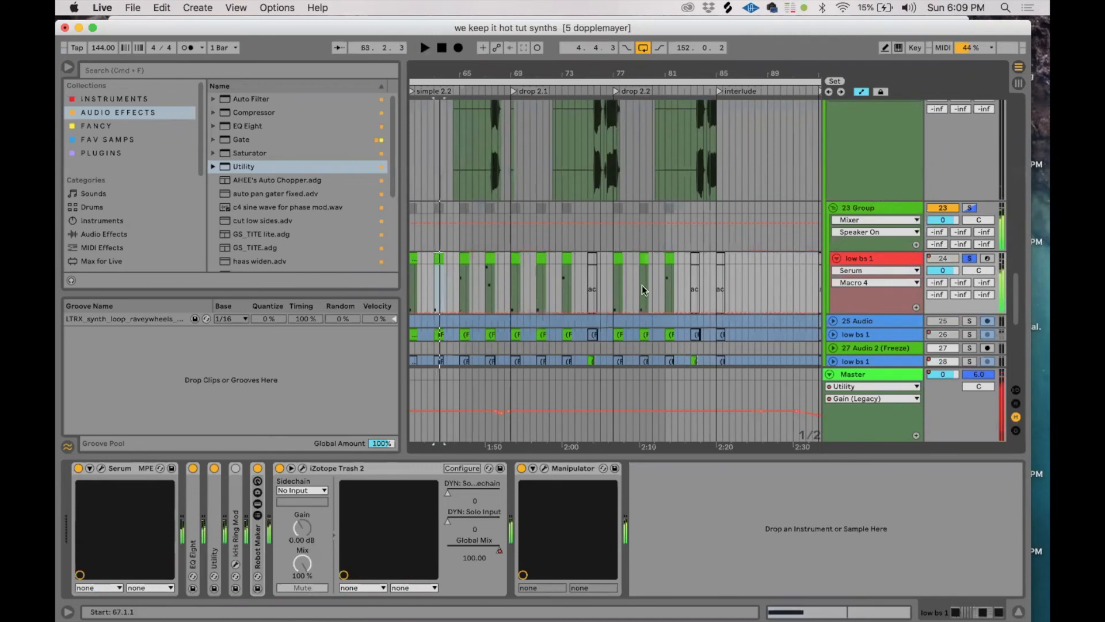
key("space")
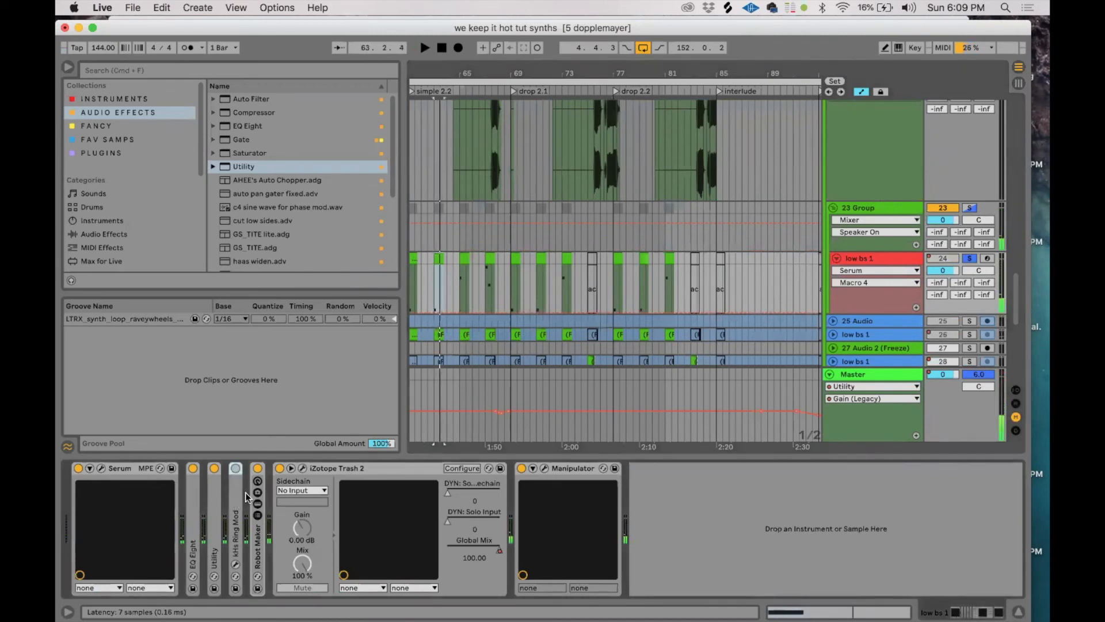
Delete kHs Ring Mod from low bs 1, fold iZotope Trash 2 and Manipulator, and play the clip with all effects bypassed.
key("Delete")
double_click(379, 466)
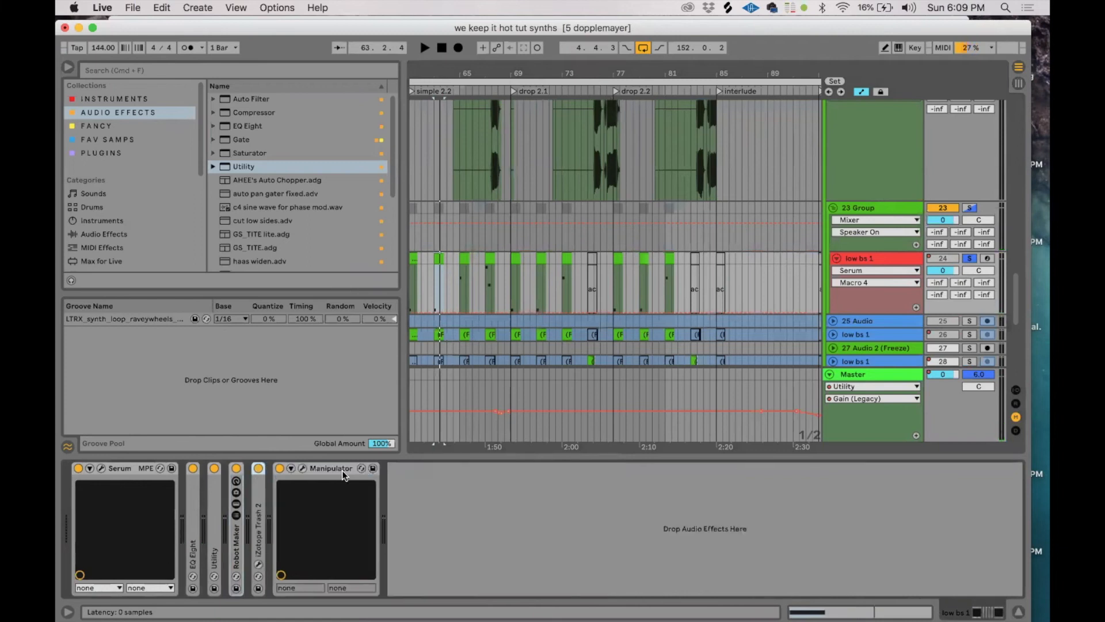
double_click(342, 469)
key("space")
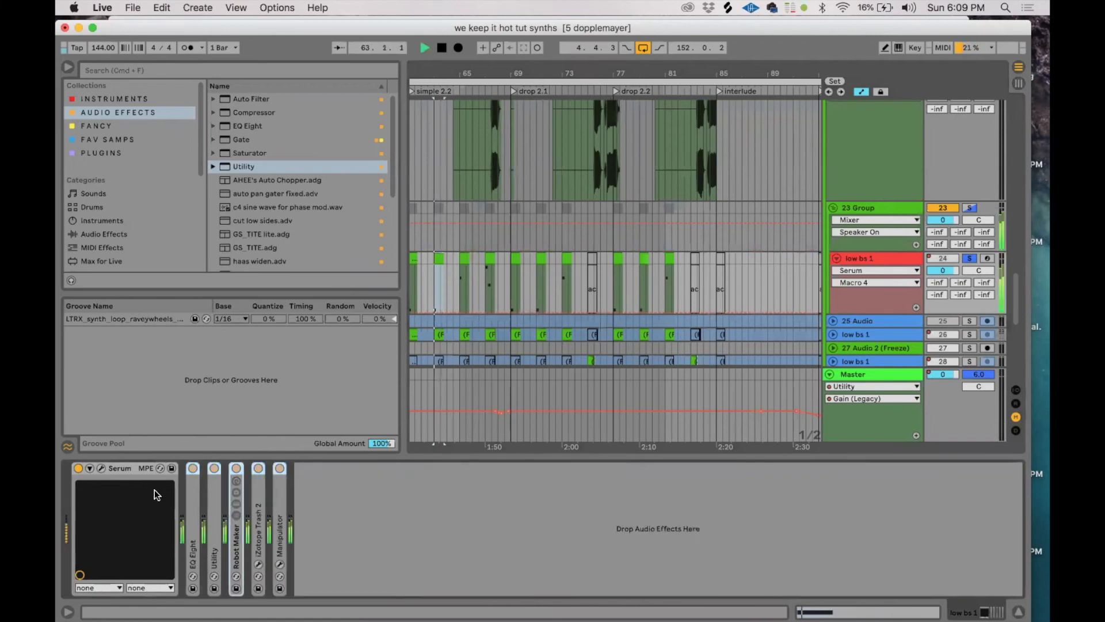
Open the low bs 1 Serum and examine its oscillators, effects and modulation matrix.
left_click(102, 469)
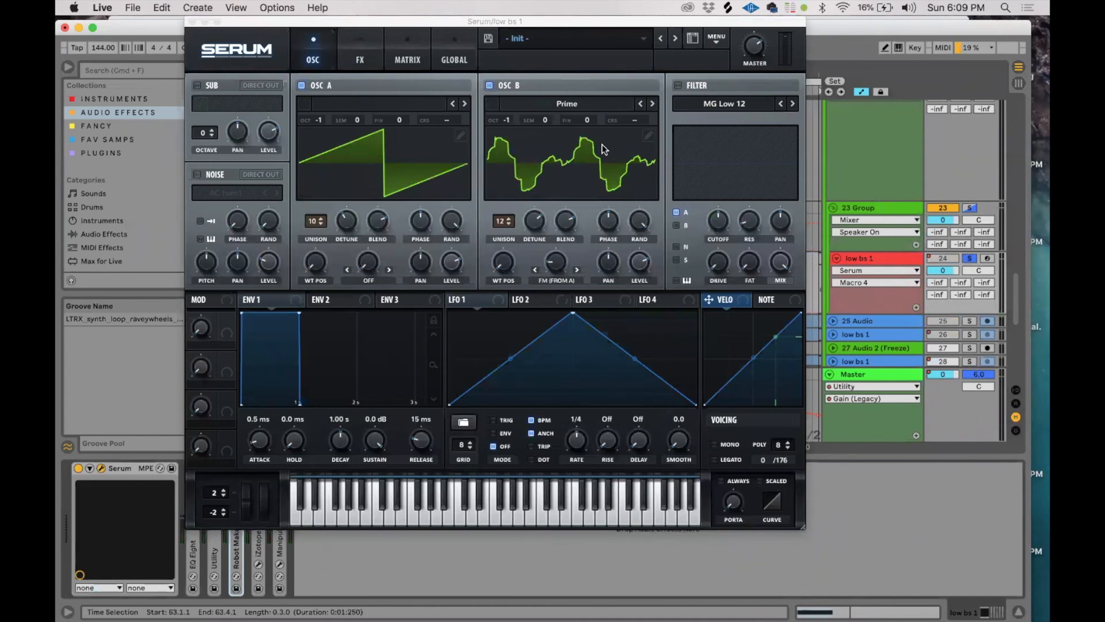
left_click(360, 58)
left_click(397, 56)
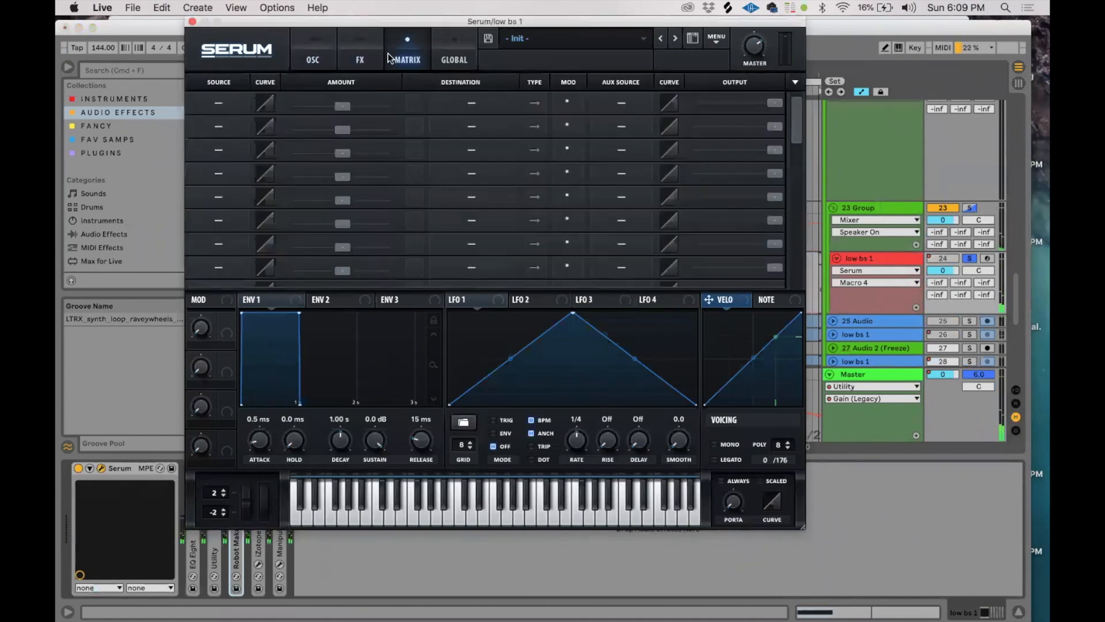
left_click(317, 58)
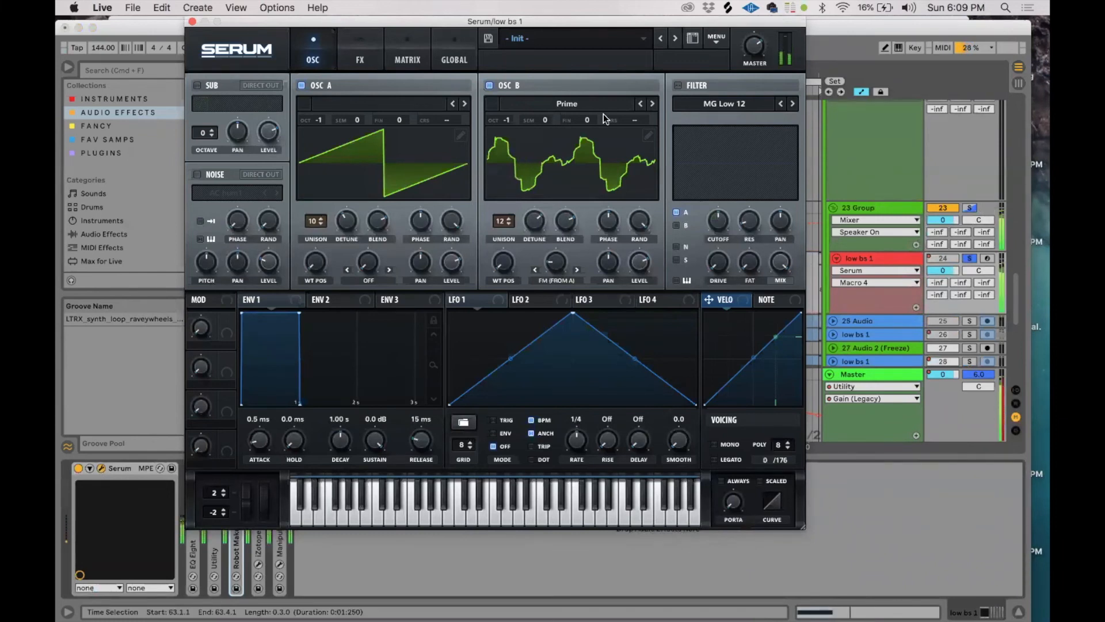
Step oscillator B's wavetable forward and back to Prime, raise its FM (from A) warp to 77%, and close Serum.
left_click(652, 103)
left_click(640, 103)
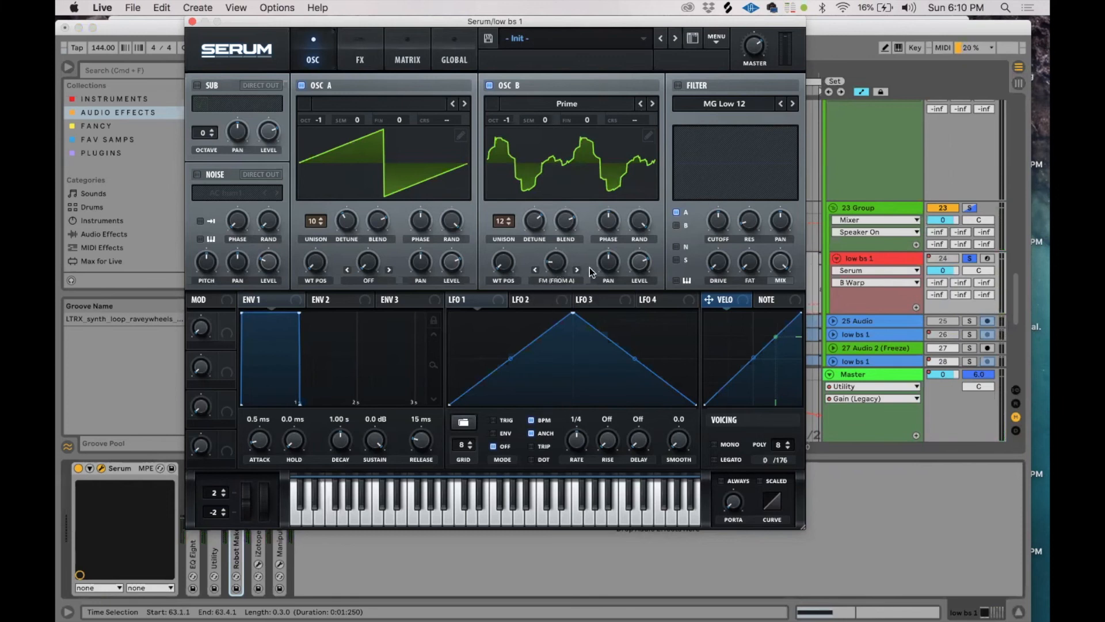
left_click_drag(554, 263, 572, 188)
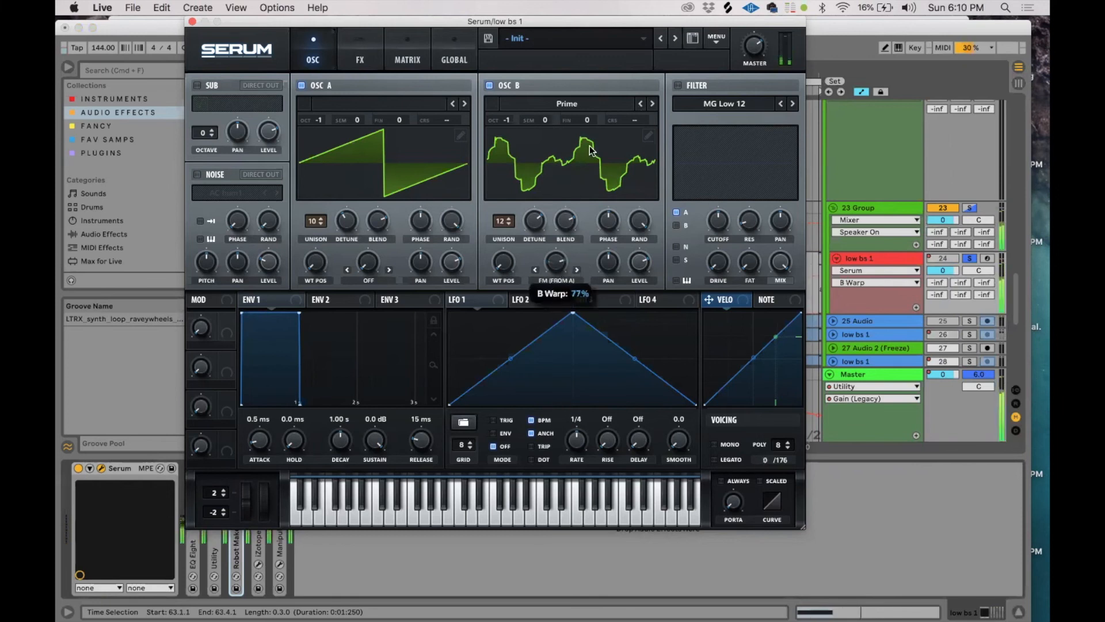
left_click(193, 22)
Unfold EQ Eight and Utility on low bs 1, turn Utility on, and play the clip.
double_click(193, 479)
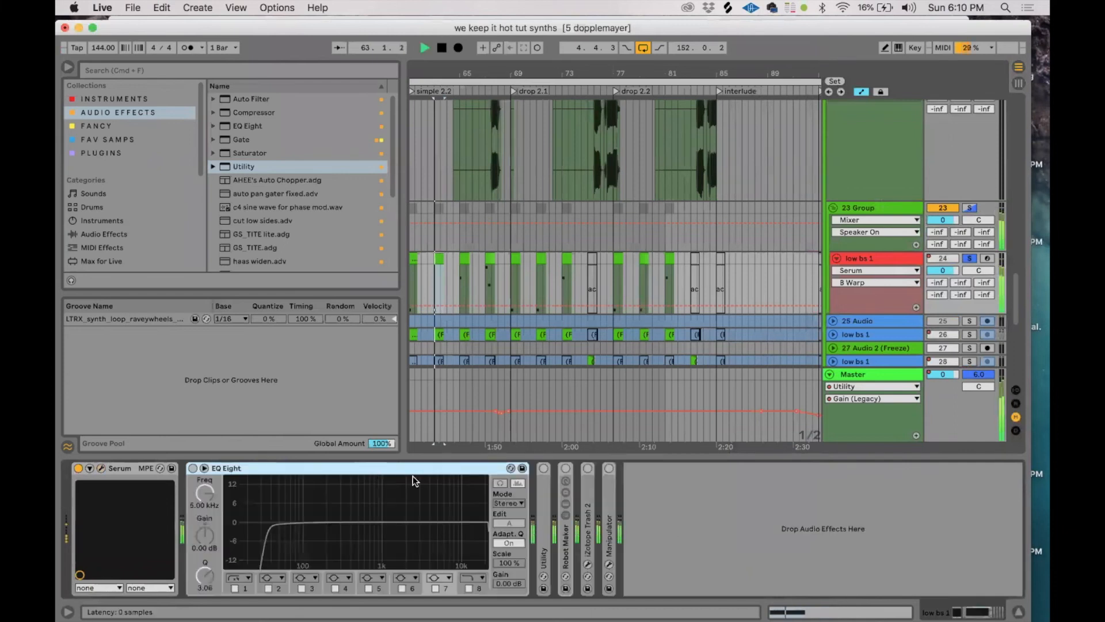
left_click(543, 470)
double_click(543, 477)
key("space")
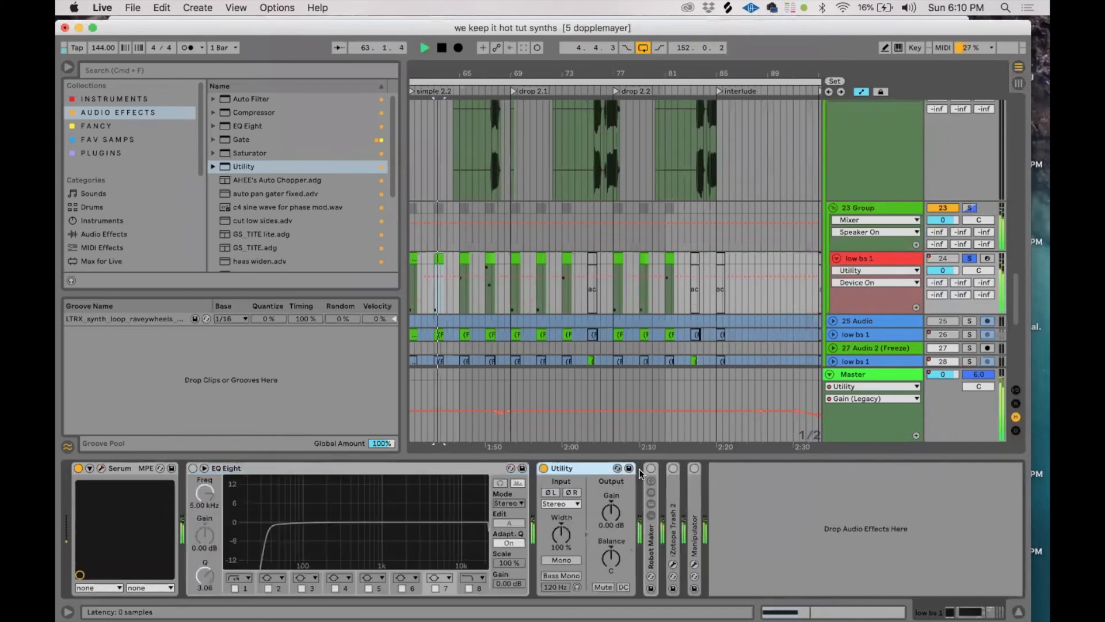
key("space")
Turn on the Robot Maker rack while auditioning low bs 1, and unfold it to examine its macros and Delay.
left_click(651, 468)
key("space")
double_click(653, 536)
key("space")
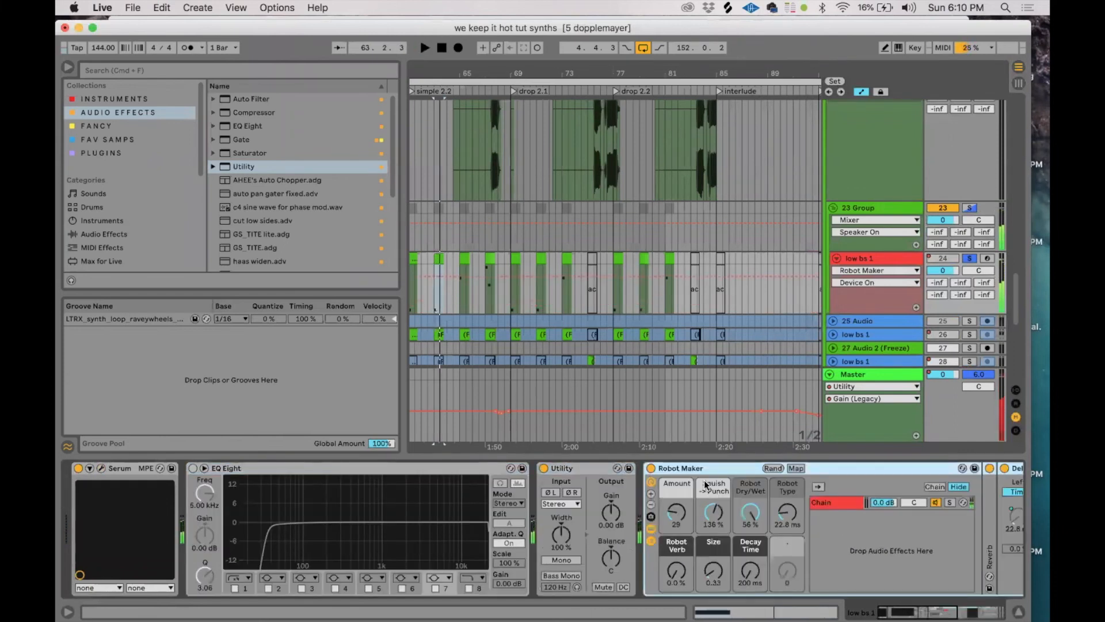
scroll(705, 482, "right", 5)
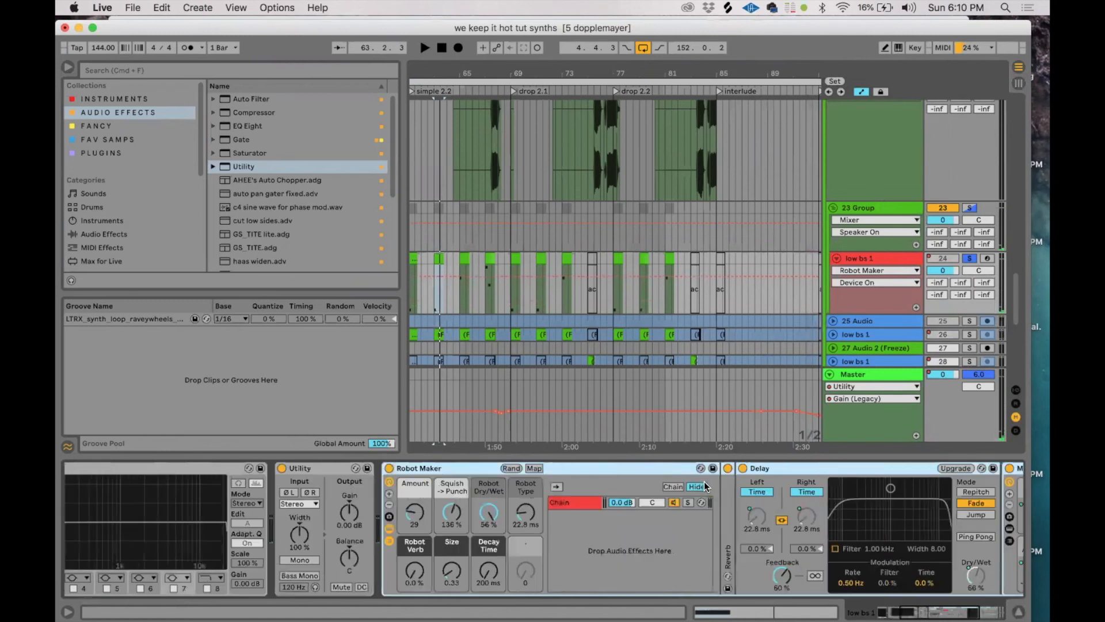
Audition low bs 1 while folding its Delay and Magic Box devices, and unfold iZotope Trash 2.
key("space")
key("space")
double_click(799, 466)
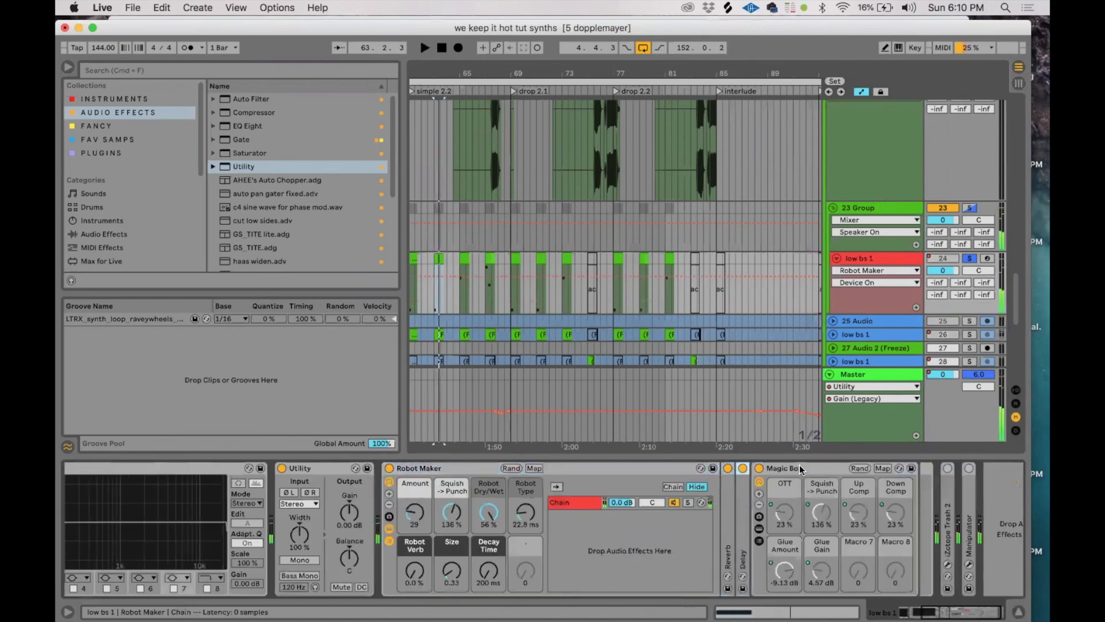
key("space")
key("space")
double_click(799, 467)
left_click(795, 469)
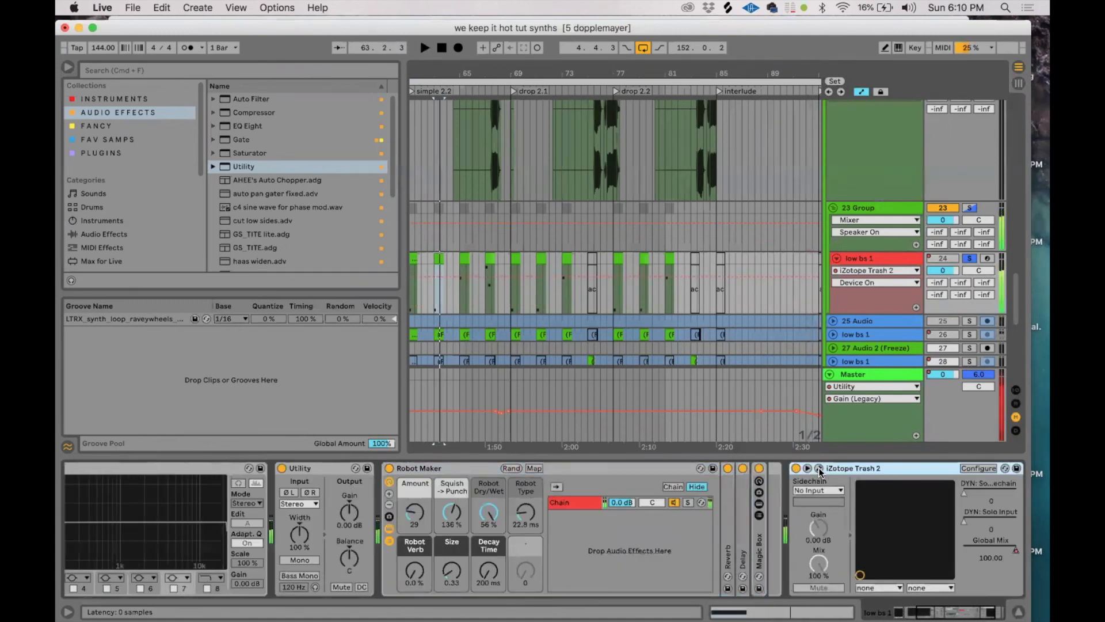
Open the Trash 2 editor, dismiss its Preset Manager, and add a point midway along the upper part of the waveshaper curve.
left_click(819, 467)
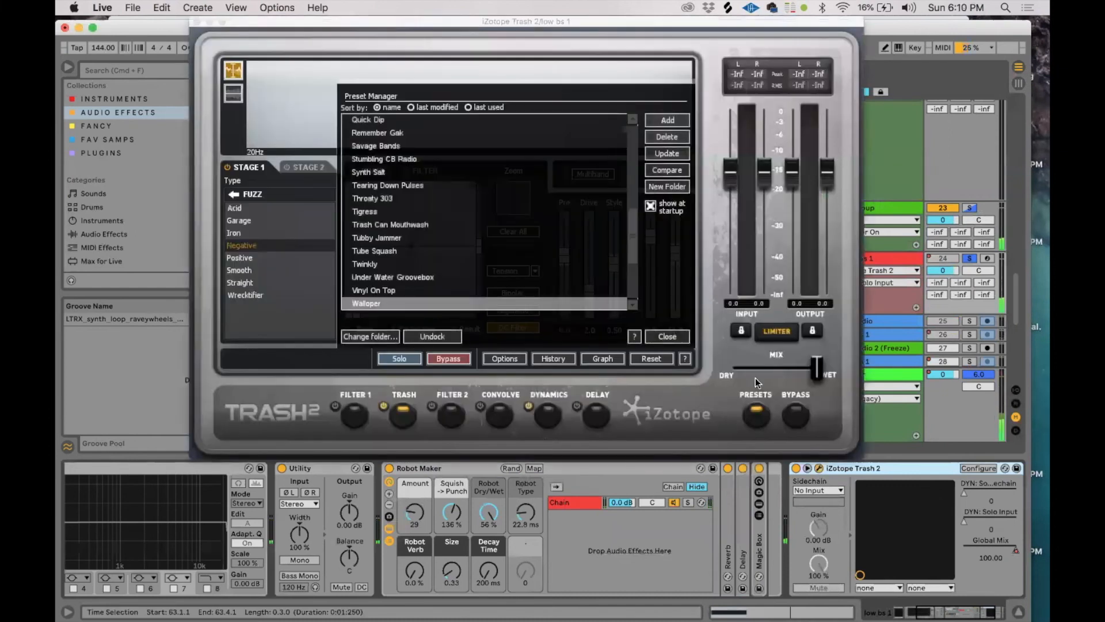
left_click(671, 333)
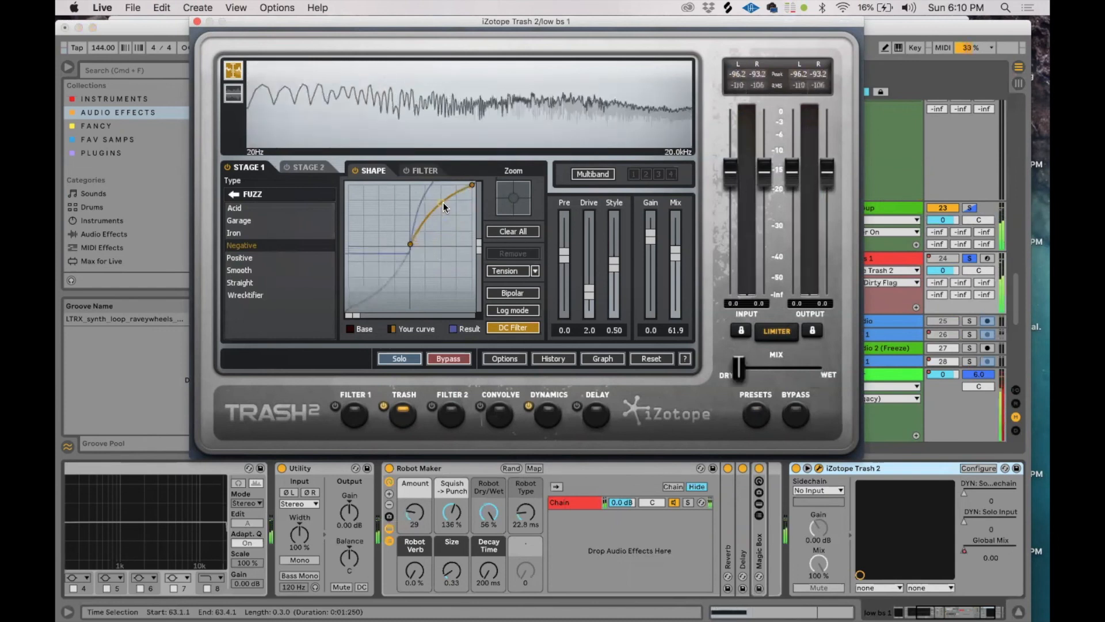
double_click(443, 202)
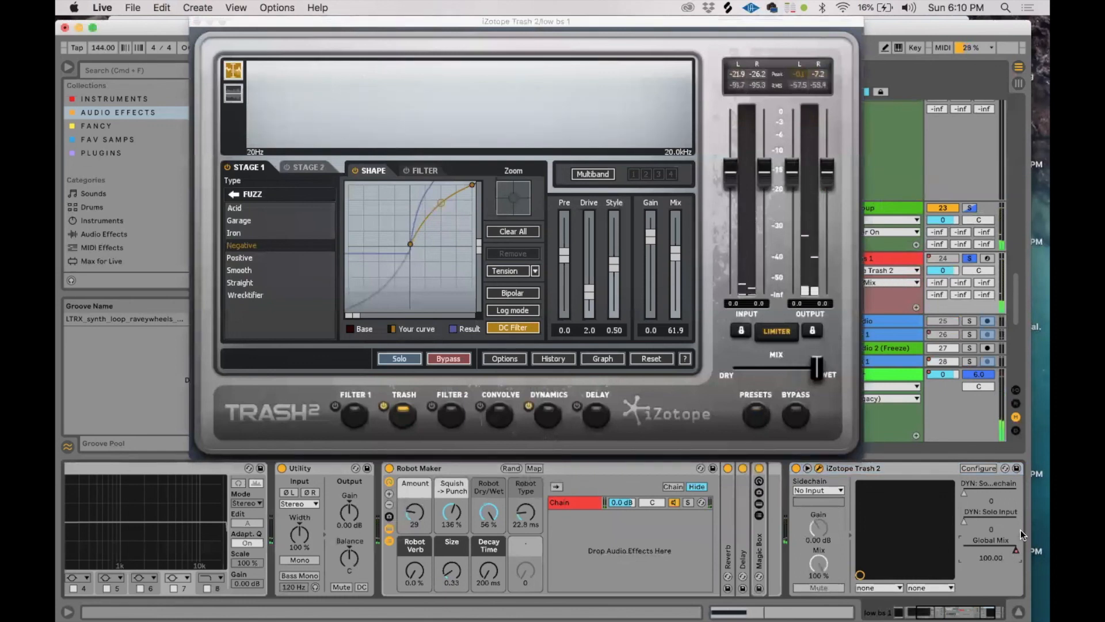
Hide the plug-in windows, try drawing Trash 2's Global Mix automation past the end of the low bs 1 clip at bar 63, and undo it.
key("alt+super+p")
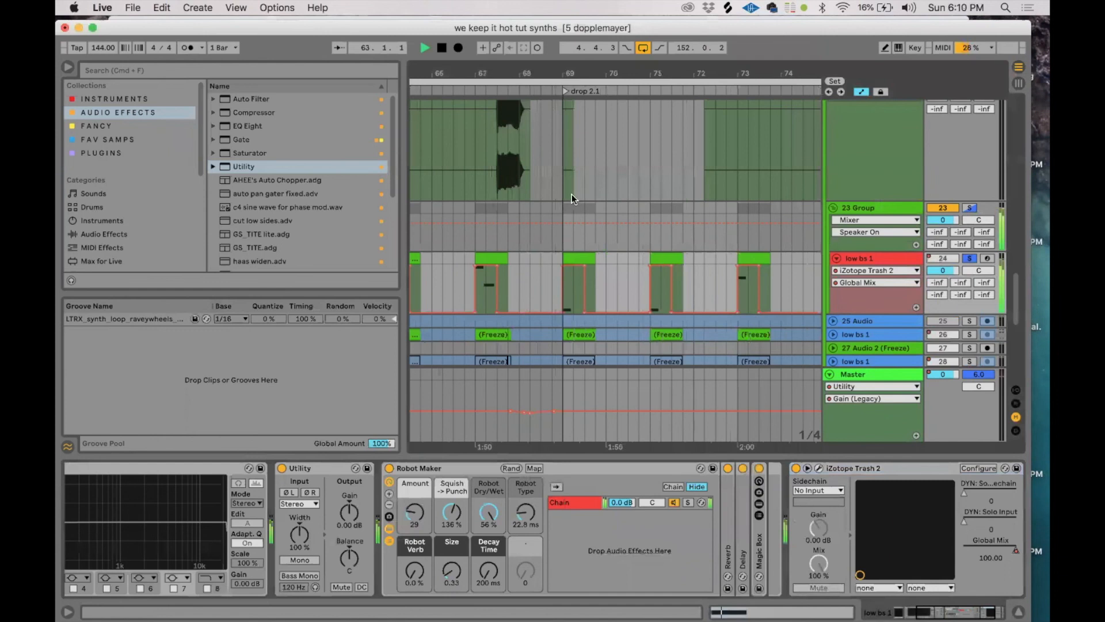
key("b")
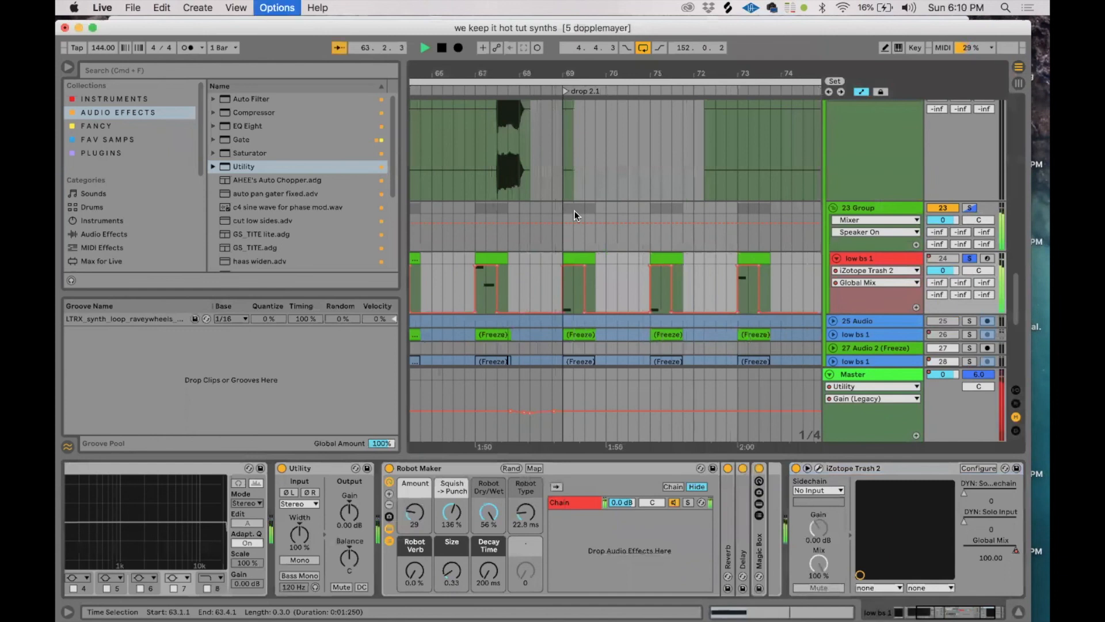
left_click_drag(626, 262, 636, 259)
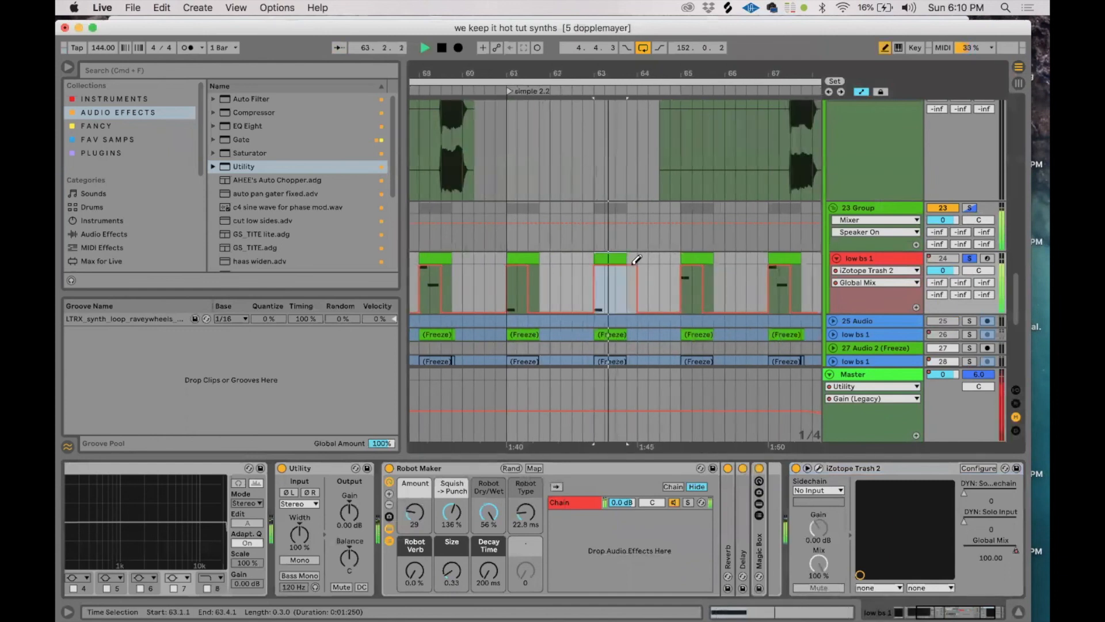
key("super+z")
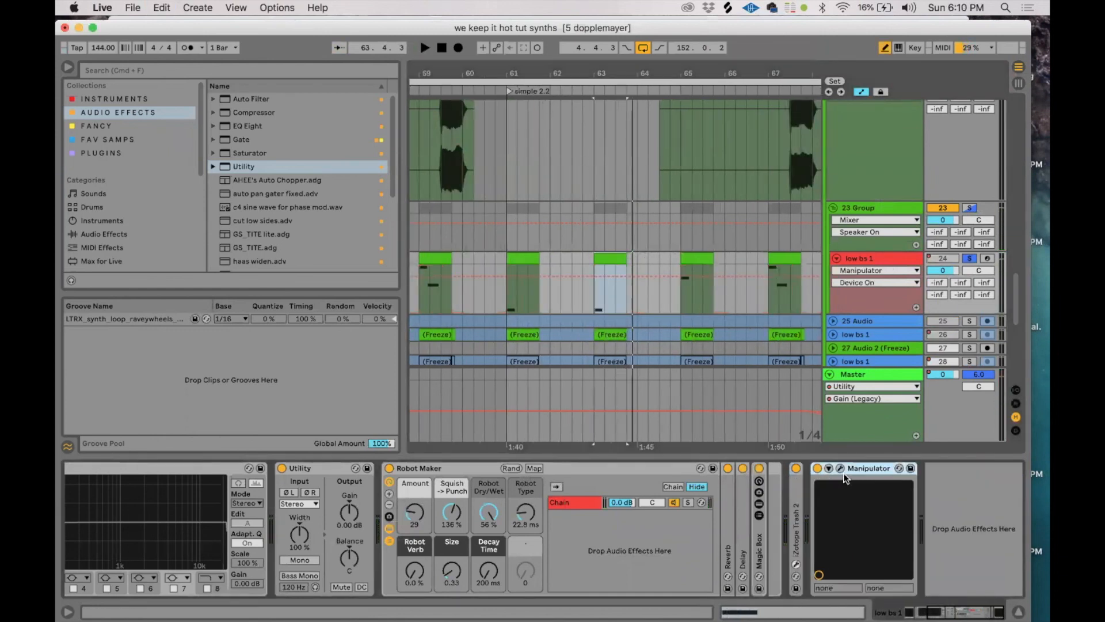
Open Manipulator on low bs 1, audition its pitch shift with the clip playing, and close it.
left_click(836, 468)
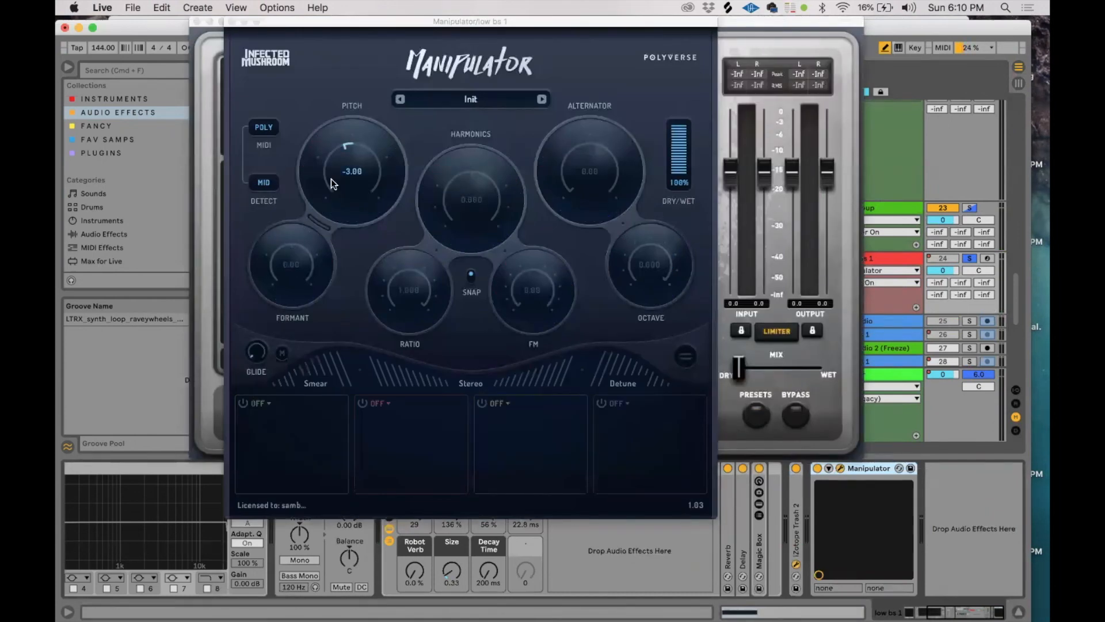
key("space")
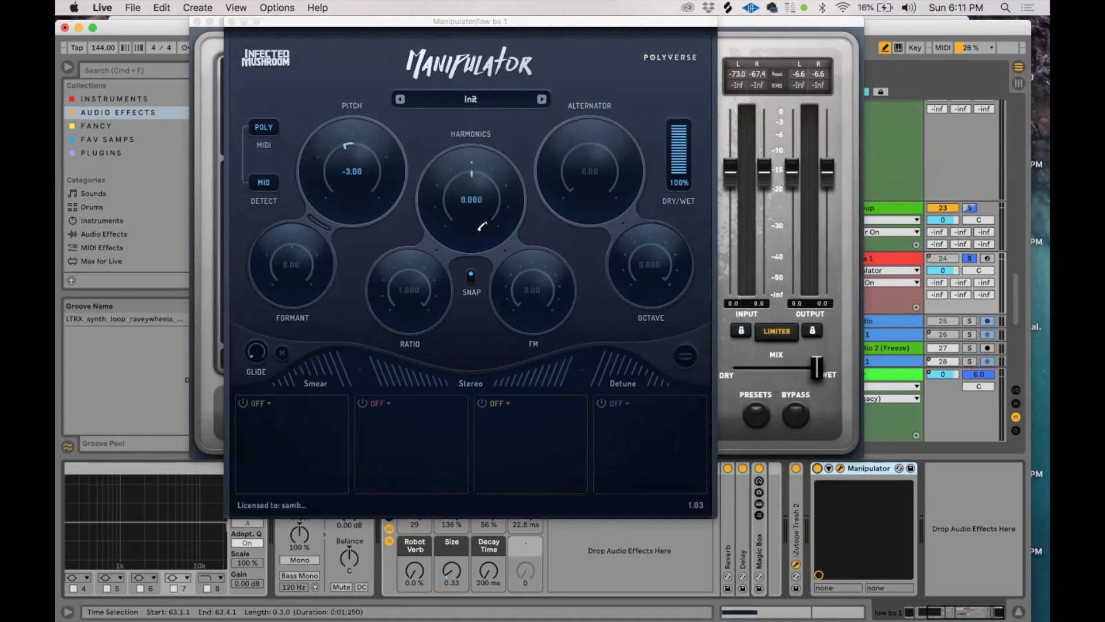
key("space")
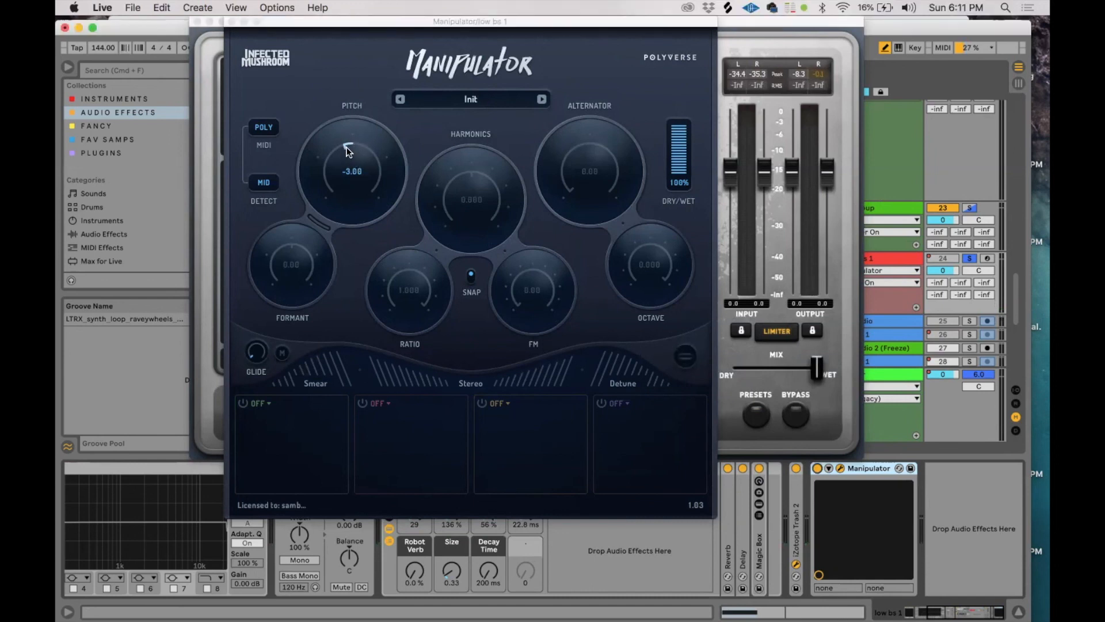
left_click(232, 22)
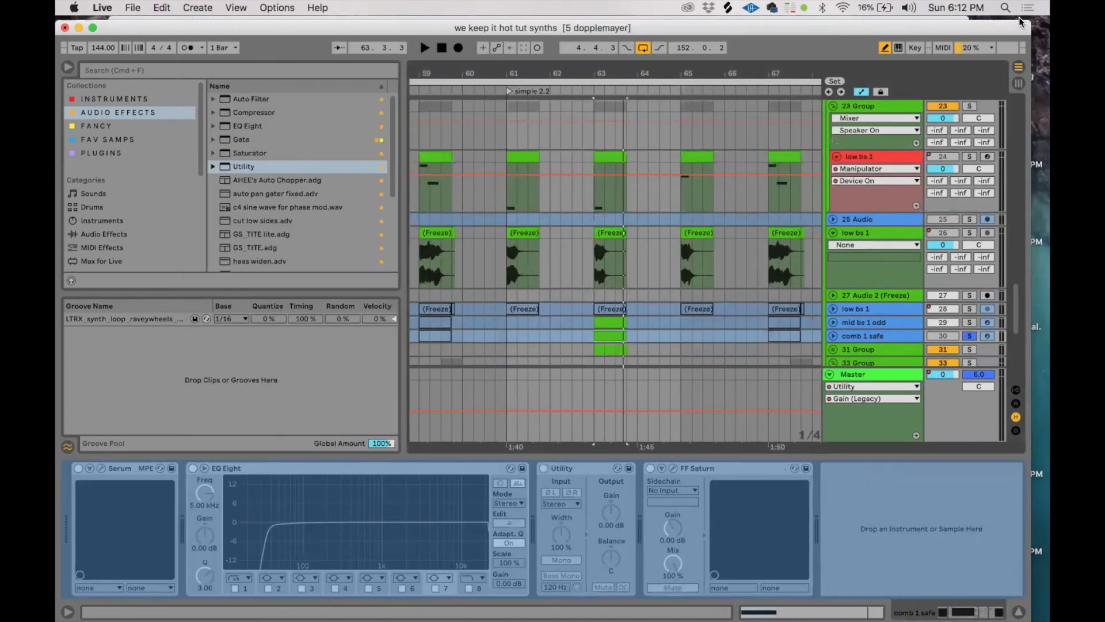